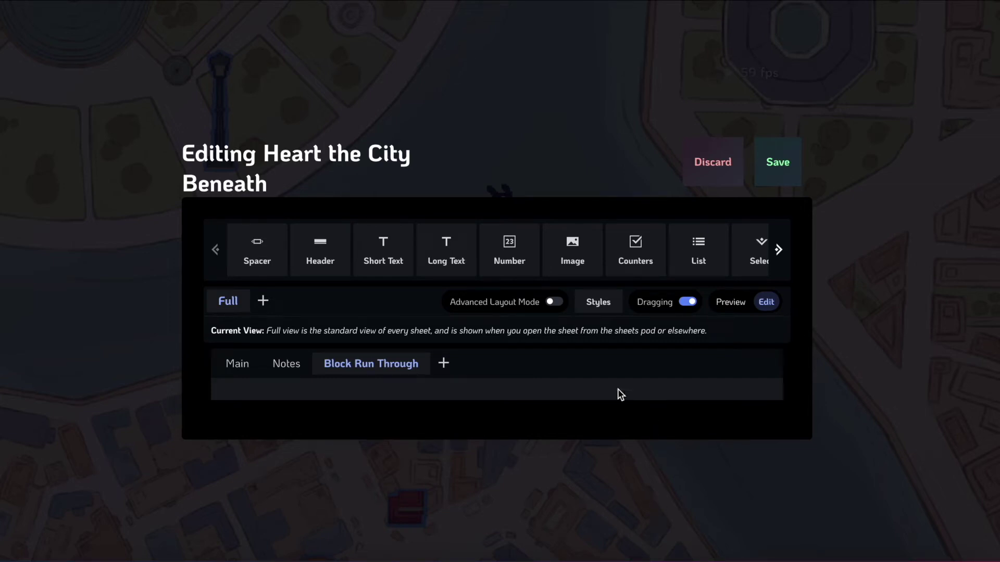
# Add a Spacer block to the Block Run Through sheet tab, move it to the sheet's left edge and make it wider and shorter
pyautogui.hscroll(10, 582, 251)
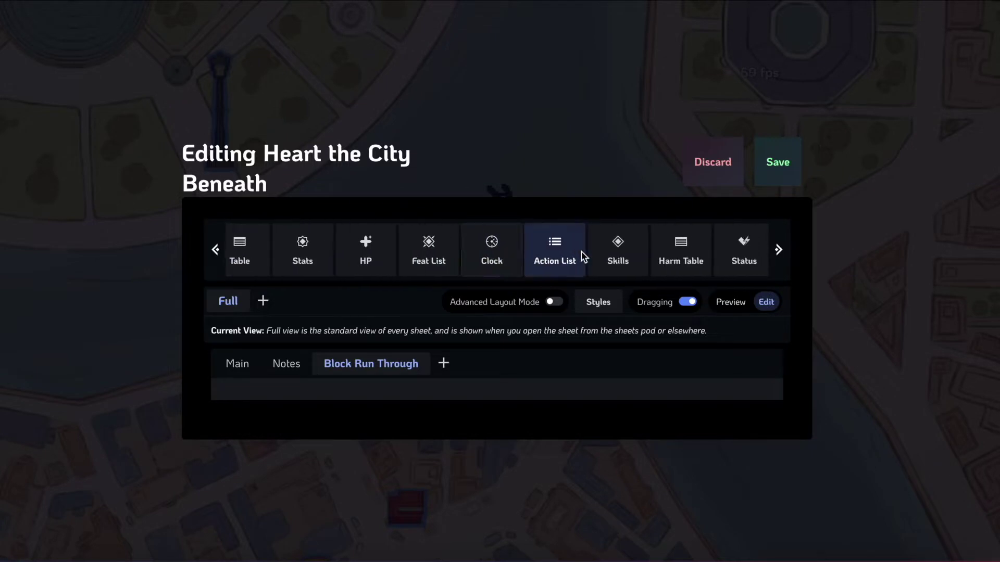
pyautogui.hscroll(-8, 493, 260)
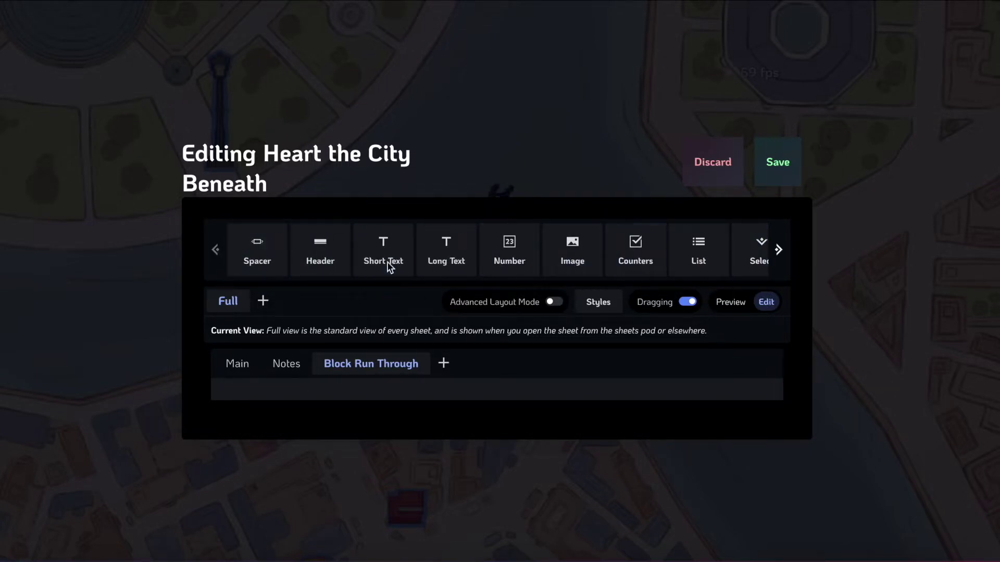
pyautogui.hscroll(2, 387, 264)
pyautogui.hscroll(-2, 389, 267)
pyautogui.moveTo(257, 250); pyautogui.dragTo(268, 393)
pyautogui.moveTo(358, 399); pyautogui.dragTo(453, 480)
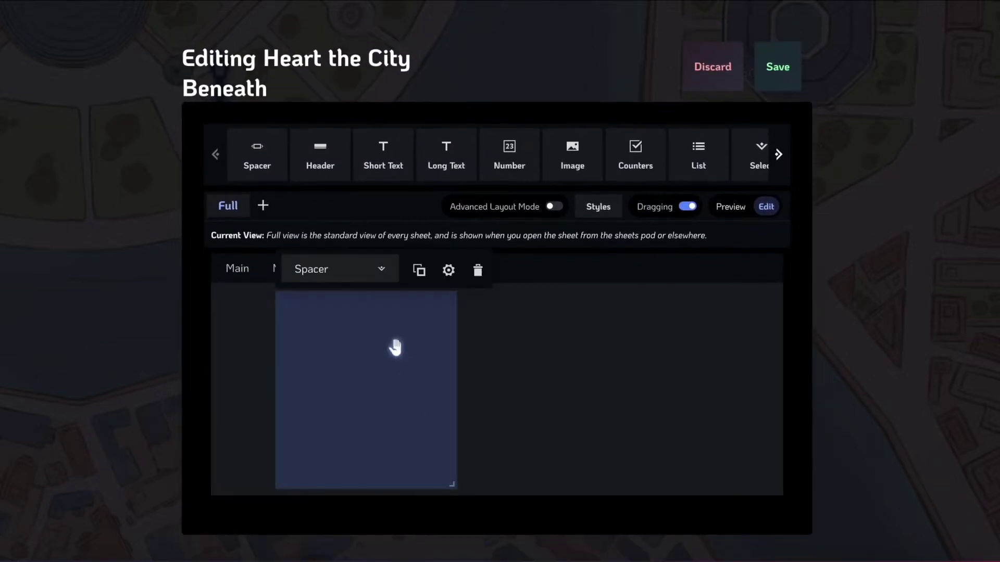
pyautogui.moveTo(389, 362); pyautogui.dragTo(332, 363)
pyautogui.moveTo(398, 487); pyautogui.dragTo(431, 453)
# Set the spacer block's background color to a bright red
pyautogui.moveTo(360, 393)
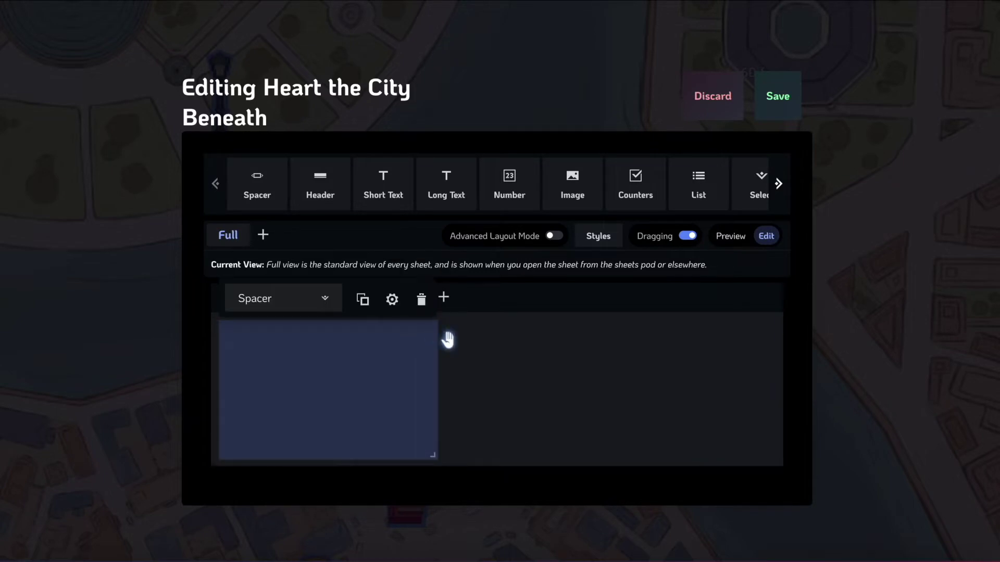
pyautogui.click(392, 302)
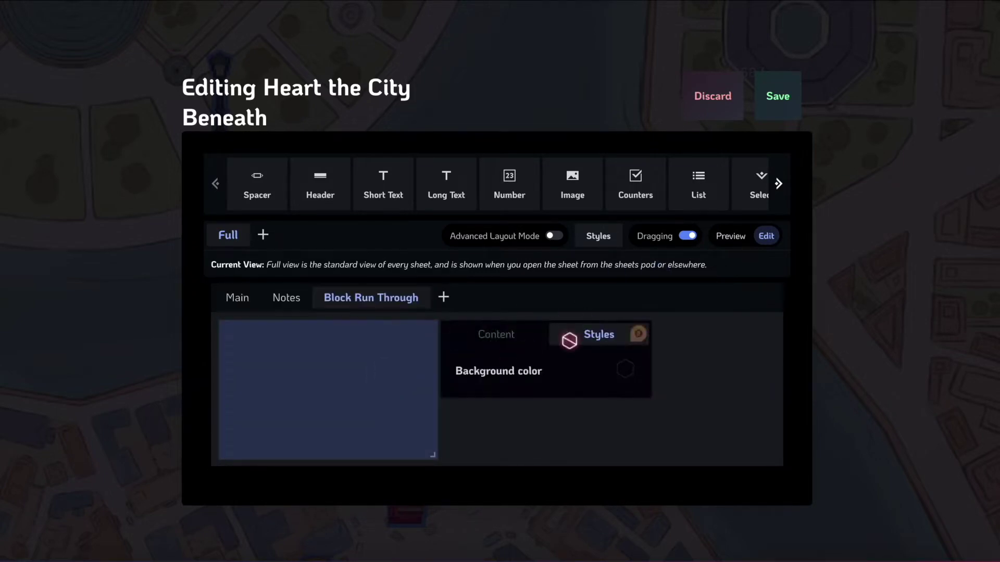
pyautogui.click(627, 379)
pyautogui.click(683, 393)
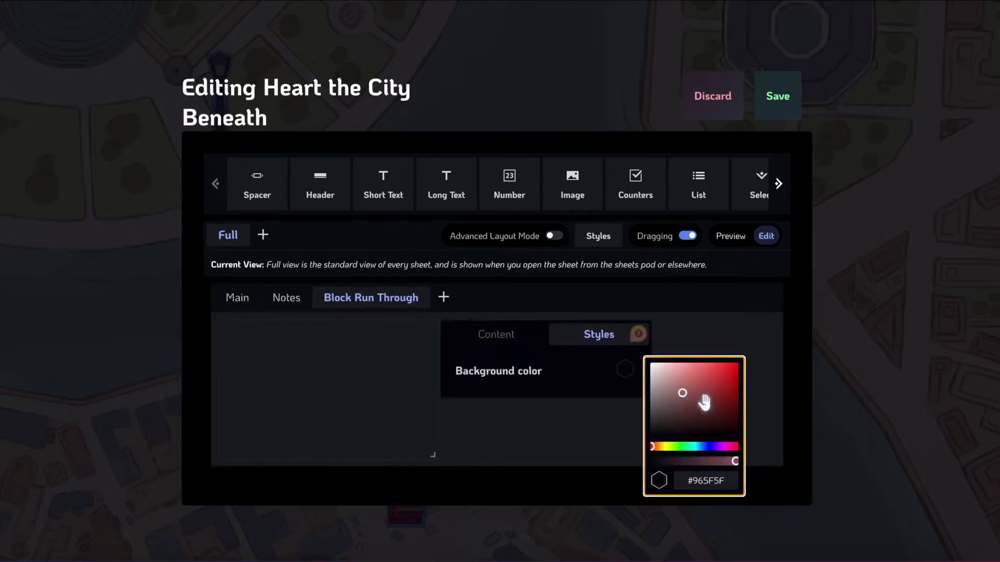
pyautogui.click(712, 393)
pyautogui.click(712, 381)
pyautogui.moveTo(713, 382)
pyautogui.mouseDown()
pyautogui.moveTo(702, 415)
pyautogui.moveTo(721, 398)
pyautogui.moveTo(727, 364)
pyautogui.moveTo(729, 399)
pyautogui.moveTo(701, 381)
pyautogui.moveTo(724, 369)
pyautogui.mouseUp()
pyautogui.click(594, 275)
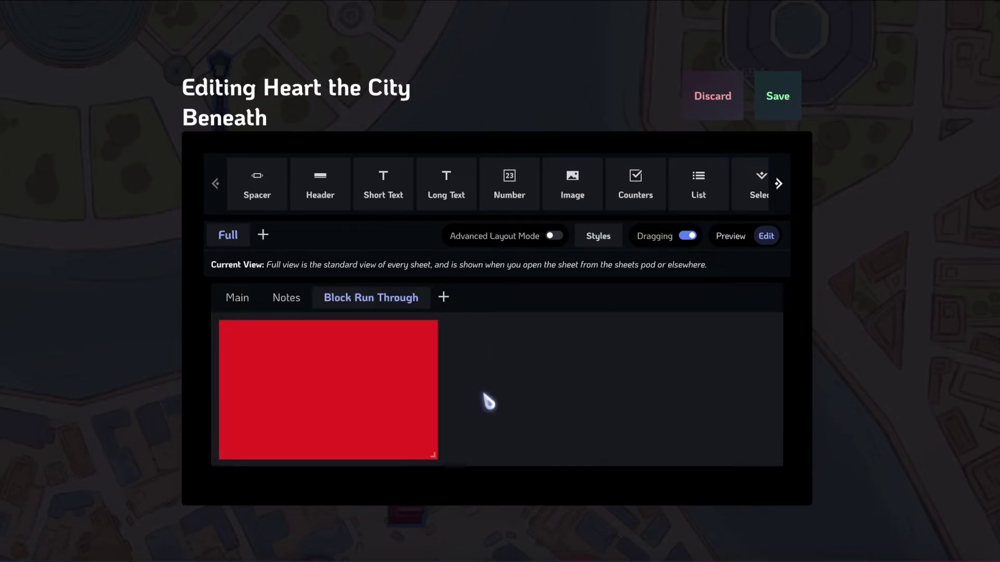
# Narrow the red spacer to about half its width and place a Header block beside its upper edge
pyautogui.moveTo(355, 411)
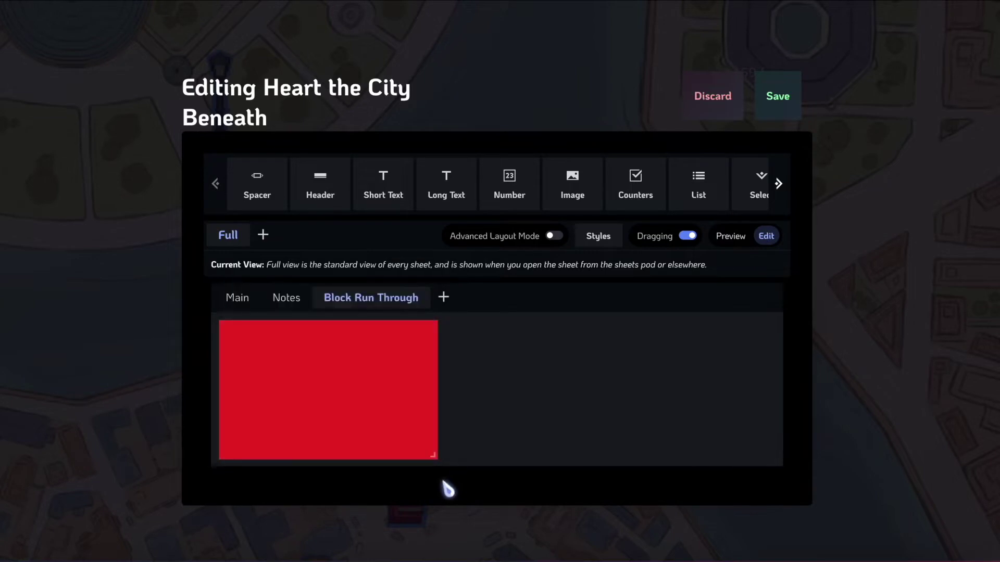
pyautogui.moveTo(430, 457); pyautogui.dragTo(321, 457)
pyautogui.moveTo(319, 177); pyautogui.dragTo(319, 368)
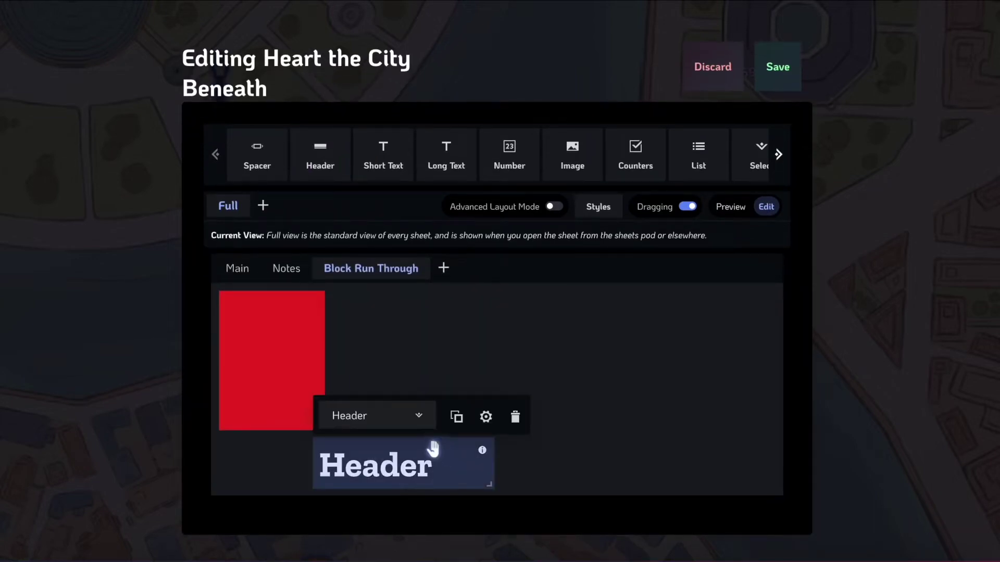
pyautogui.moveTo(433, 448); pyautogui.dragTo(494, 369)
# Change the header's text to "All Blocks!" and widen the block to fit it
pyautogui.click(440, 347)
pyautogui.doubleClick(440, 345)
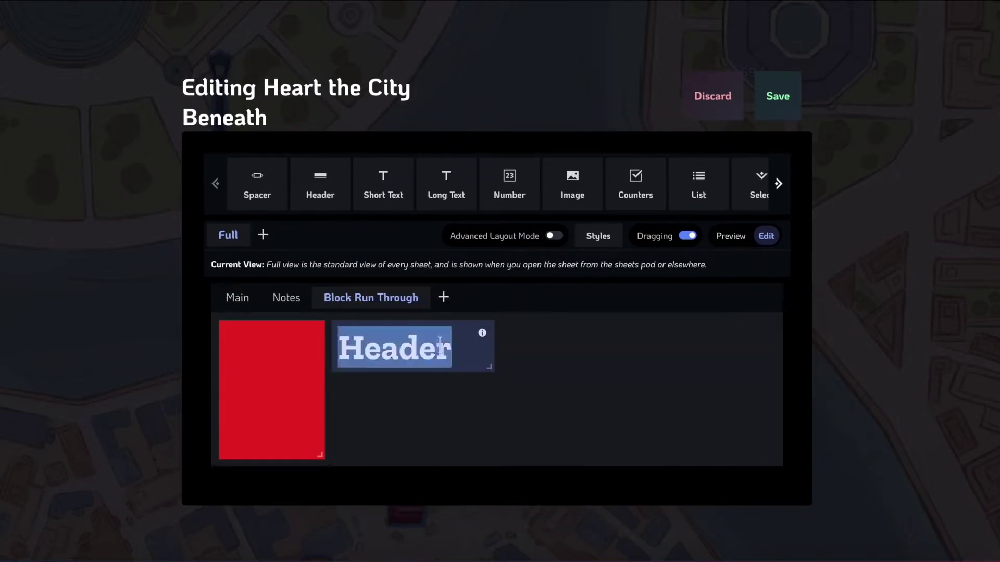
pyautogui.press('BackSpace')
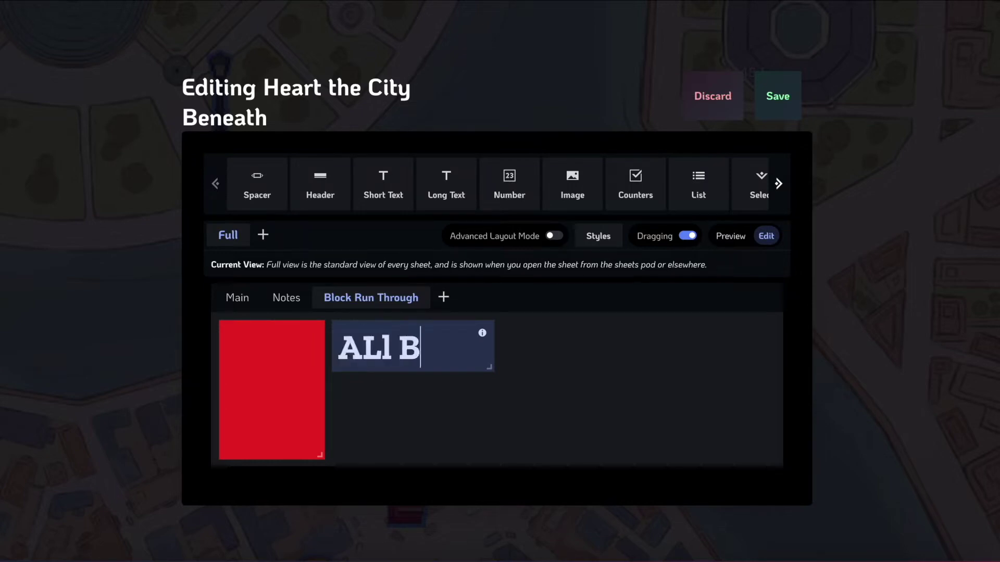
pyautogui.write('All Block')
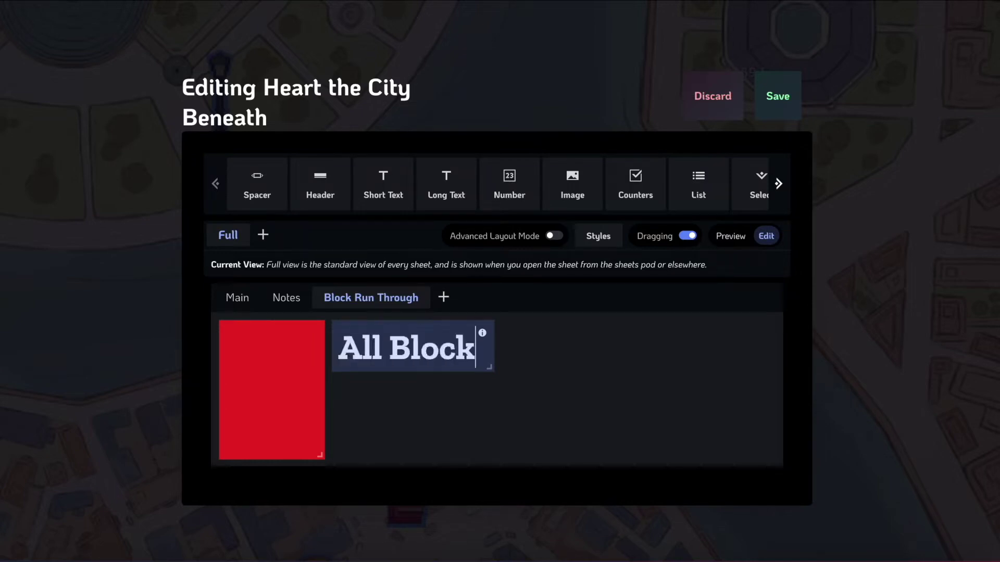
pyautogui.write('s!')
pyautogui.moveTo(491, 369); pyautogui.dragTo(520, 368)
# Place a Short Text block directly below the "All Blocks!" header, aligned with the header's left edge
pyautogui.moveTo(383, 185); pyautogui.dragTo(357, 407)
pyautogui.moveTo(437, 417); pyautogui.dragTo(411, 415)
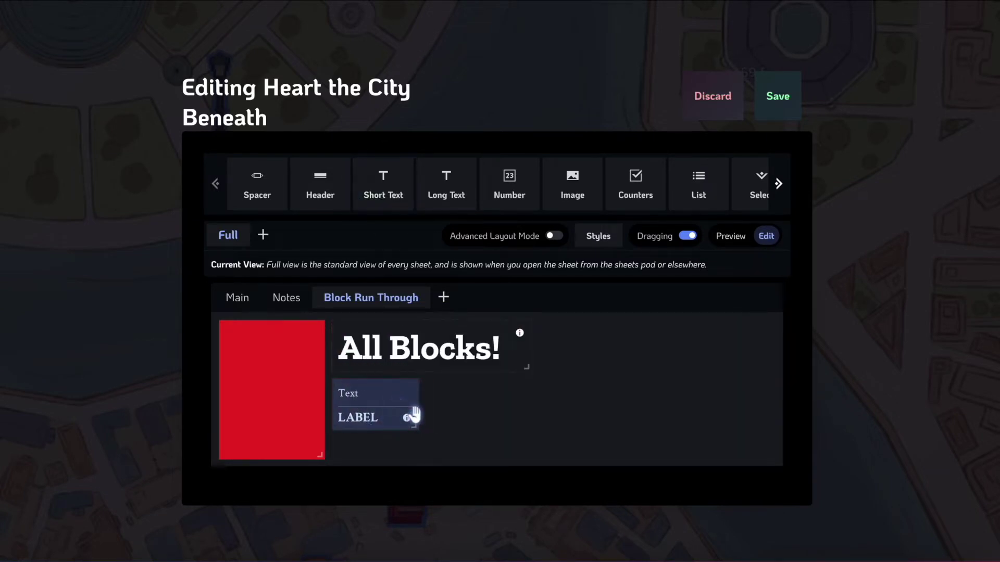
pyautogui.click(364, 417)
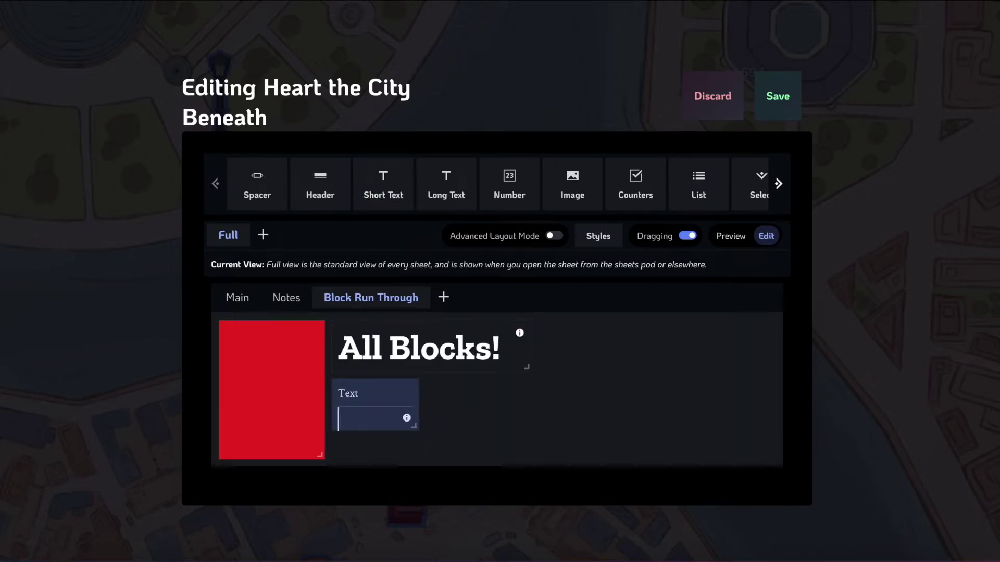
# Widen the short text block and enable Toggleable long text in its content settings, leaving Text read only in game off
pyautogui.moveTo(335, 412)
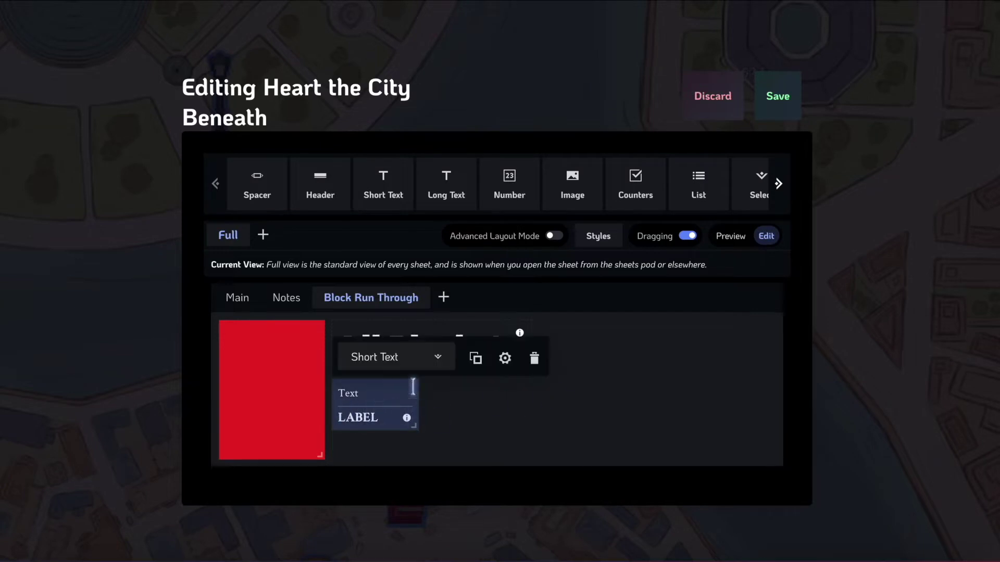
pyautogui.click(505, 358)
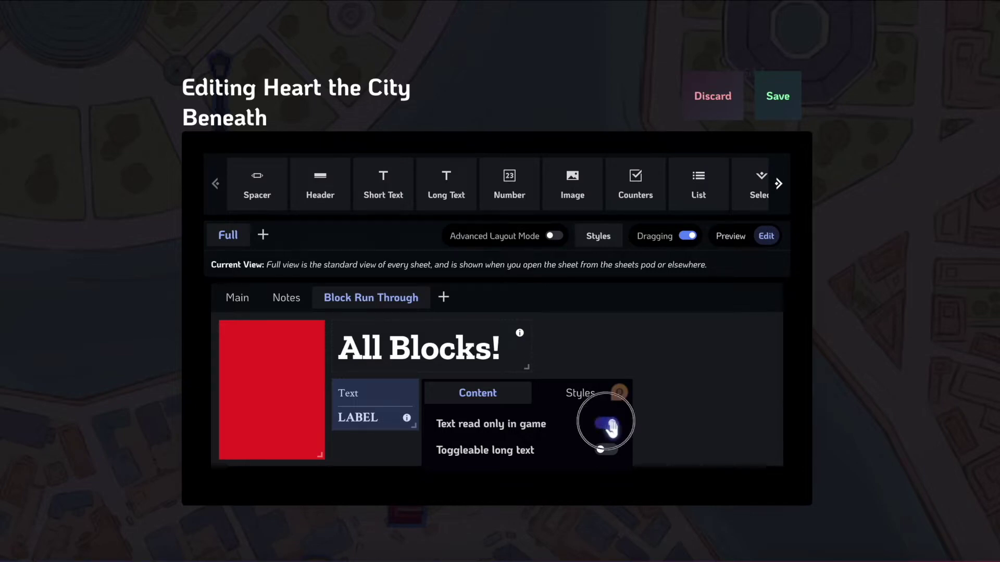
pyautogui.moveTo(414, 425); pyautogui.dragTo(452, 431)
pyautogui.moveTo(504, 390)
pyautogui.click(509, 357)
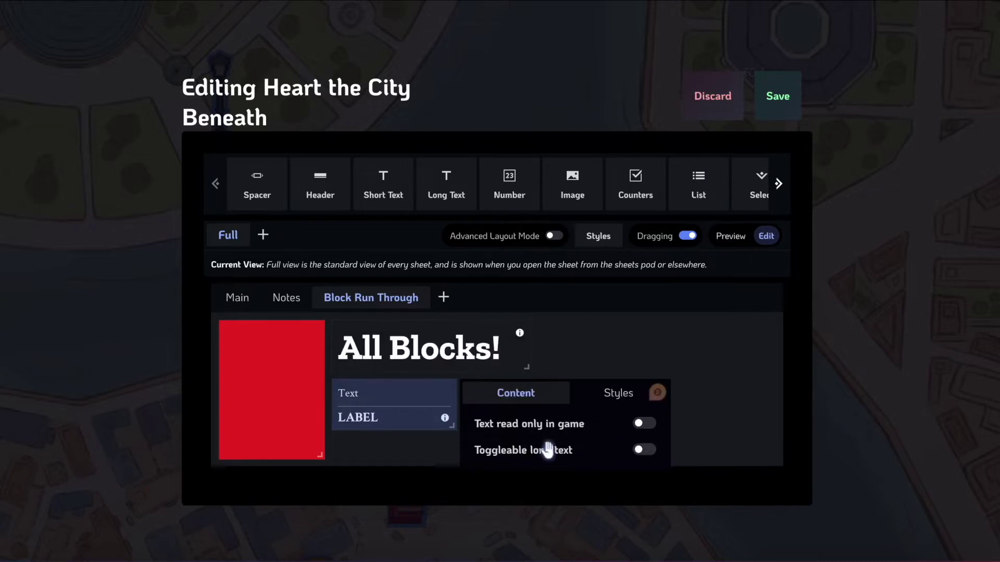
pyautogui.click(640, 451)
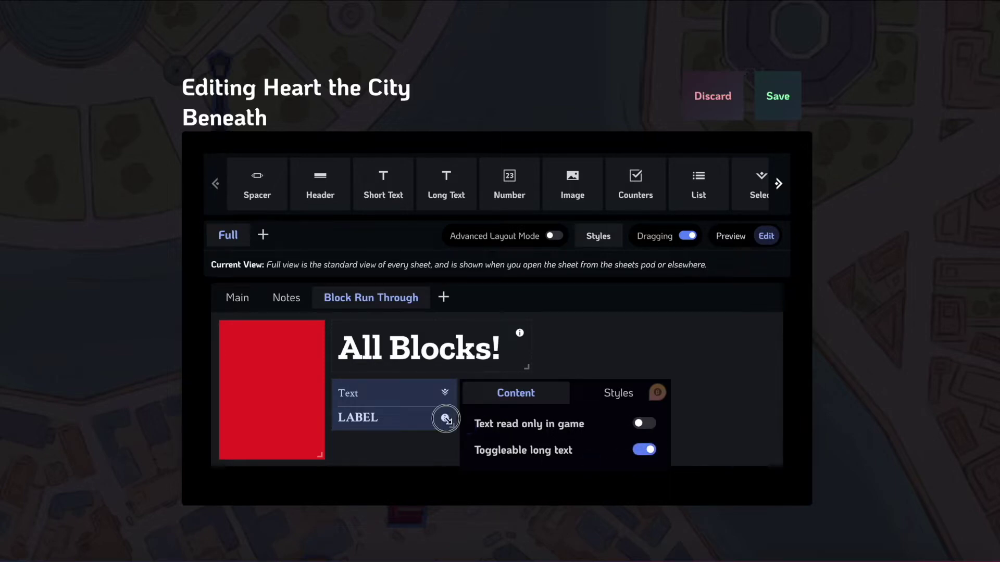
# Label the short text block "LOOK", clear its text and widen it to match the header above
pyautogui.moveTo(446, 419); pyautogui.dragTo(469, 420)
pyautogui.click(407, 423)
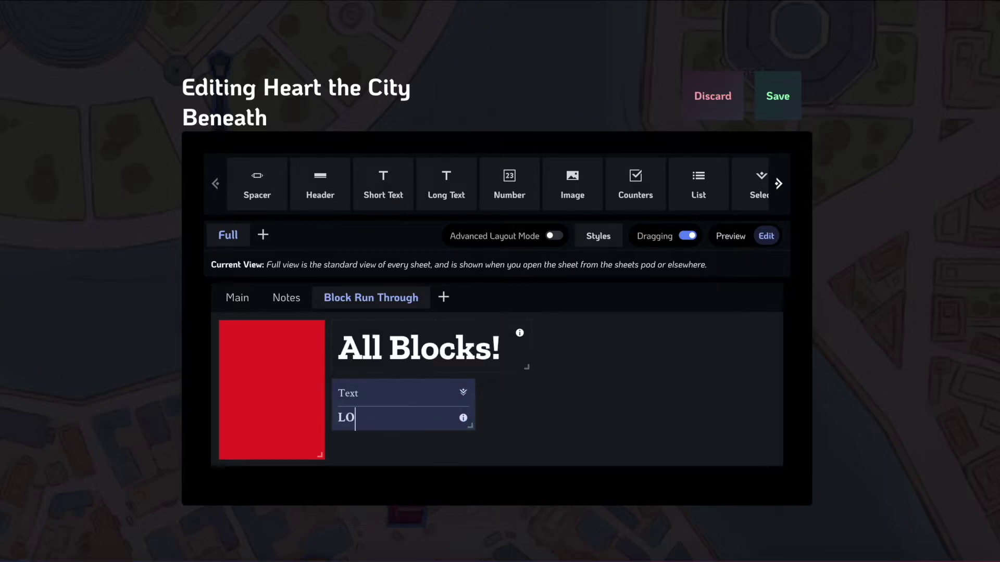
pyautogui.moveTo(470, 426); pyautogui.dragTo(521, 432)
pyautogui.click(377, 395)
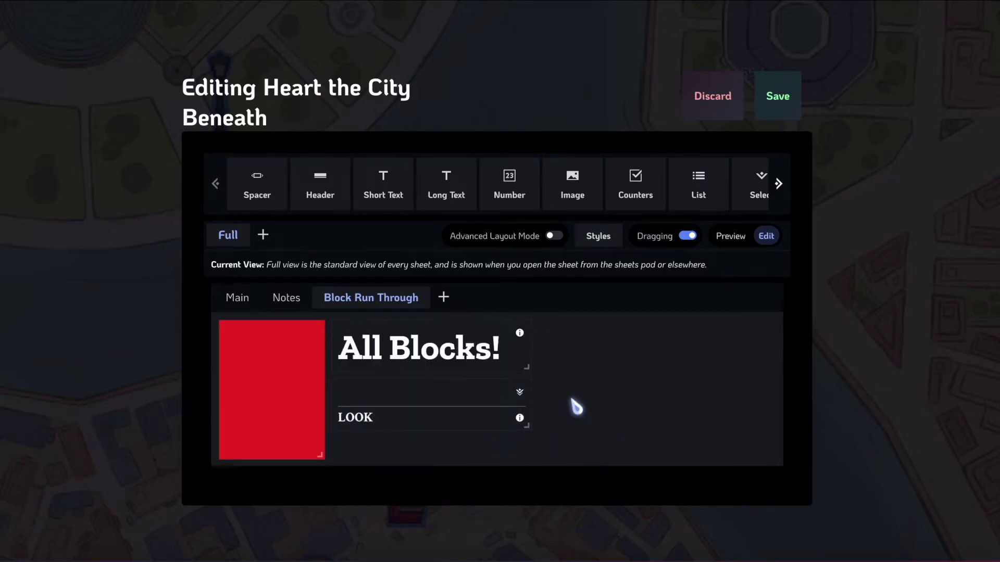
# Expand and collapse the LOOK block's extra details field to examine how the toggleable long text works
pyautogui.click(520, 394)
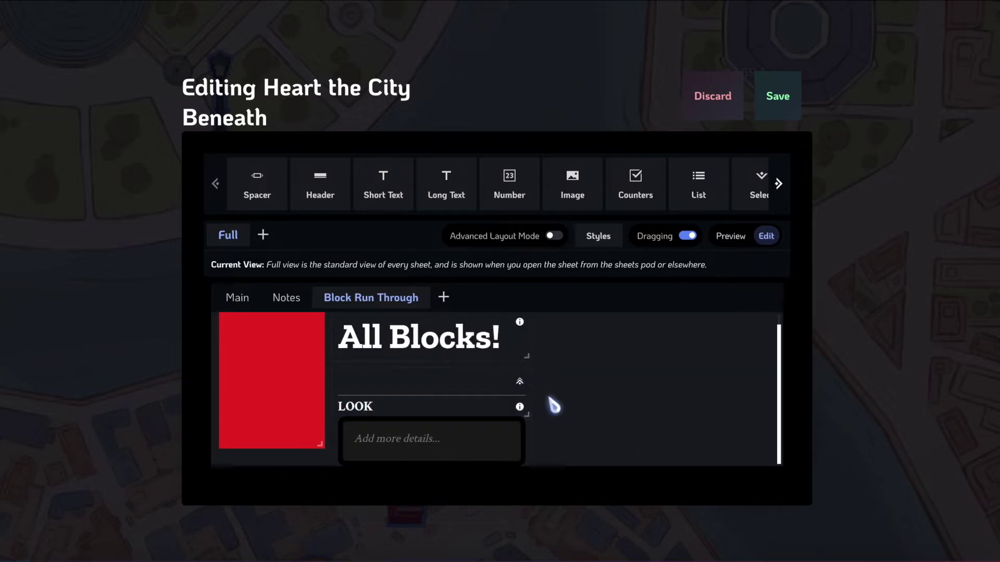
pyautogui.click(521, 382)
pyautogui.click(521, 395)
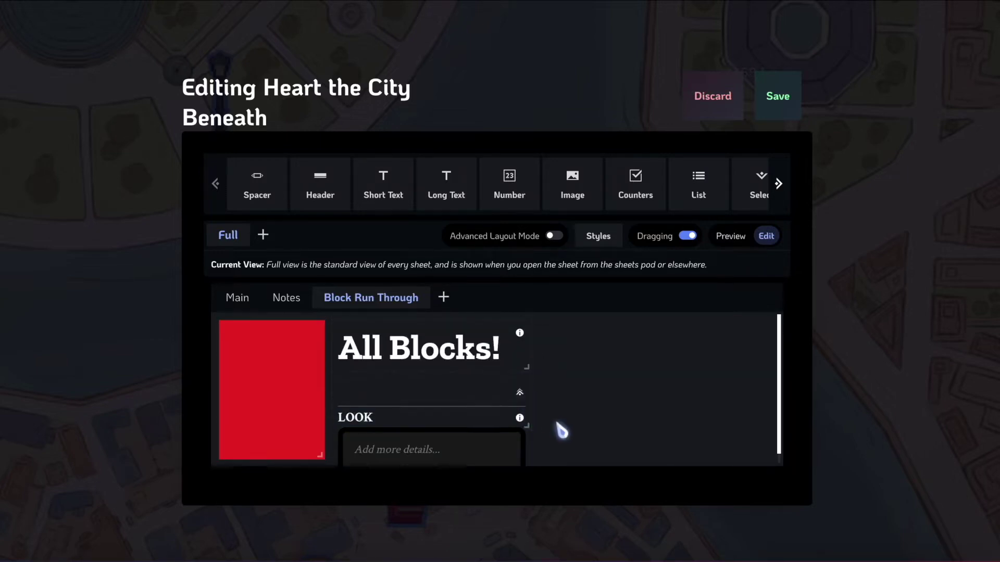
pyautogui.click(423, 439)
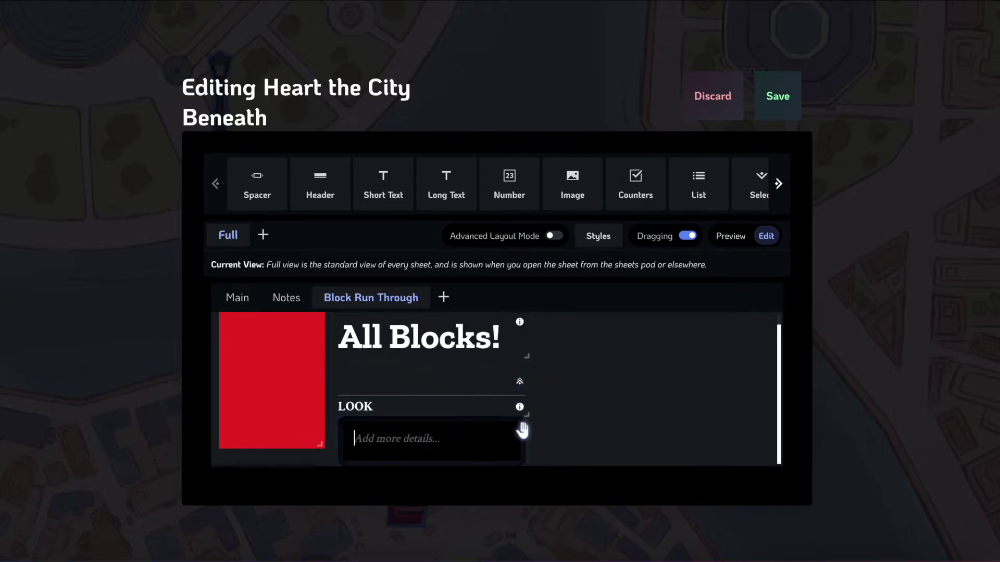
pyautogui.click(520, 383)
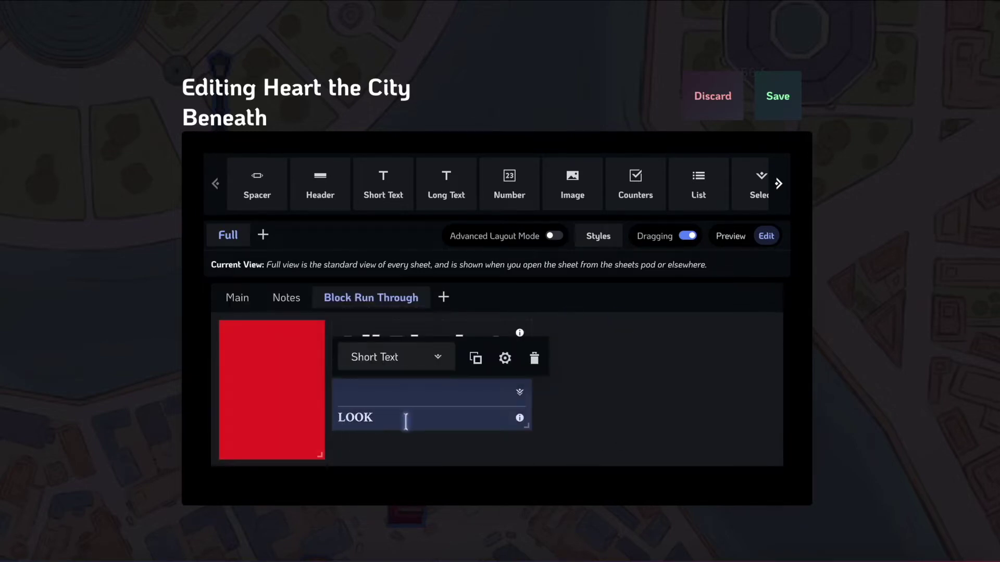
pyautogui.click(520, 393)
pyautogui.click(521, 393)
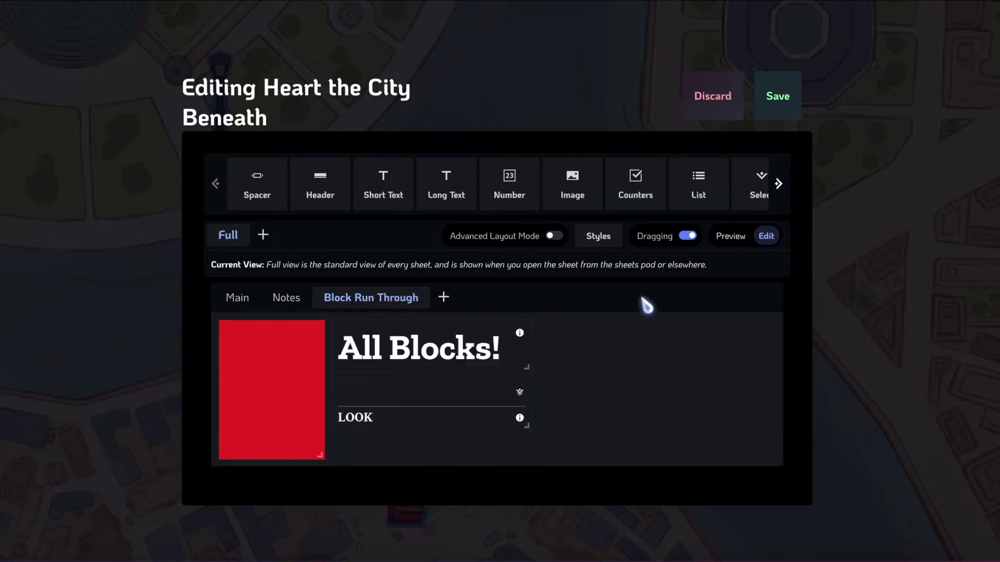
# Add a Long Text block, review its content and style settings, and position it to the right of the header
pyautogui.moveTo(459, 195); pyautogui.dragTo(339, 440)
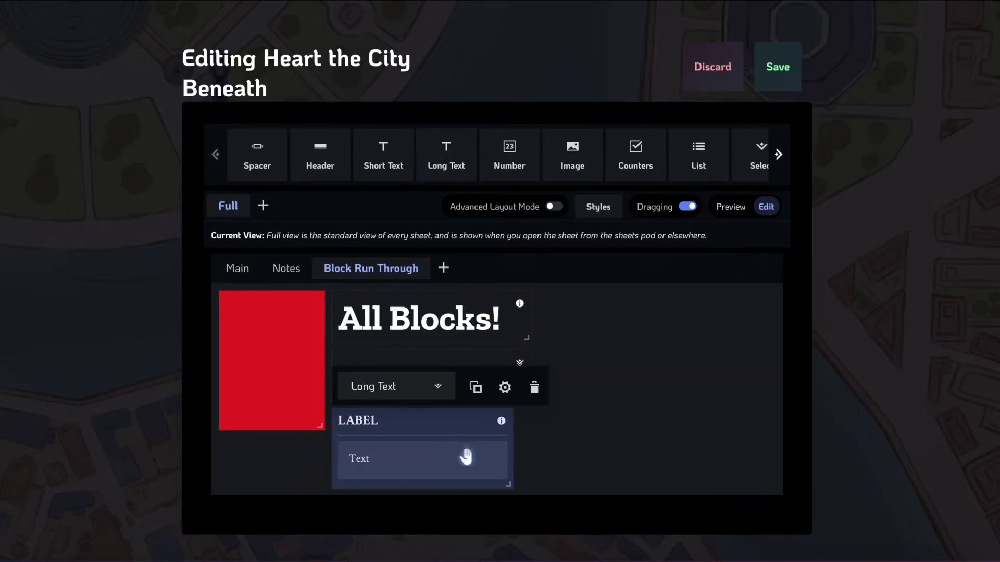
pyautogui.click(505, 388)
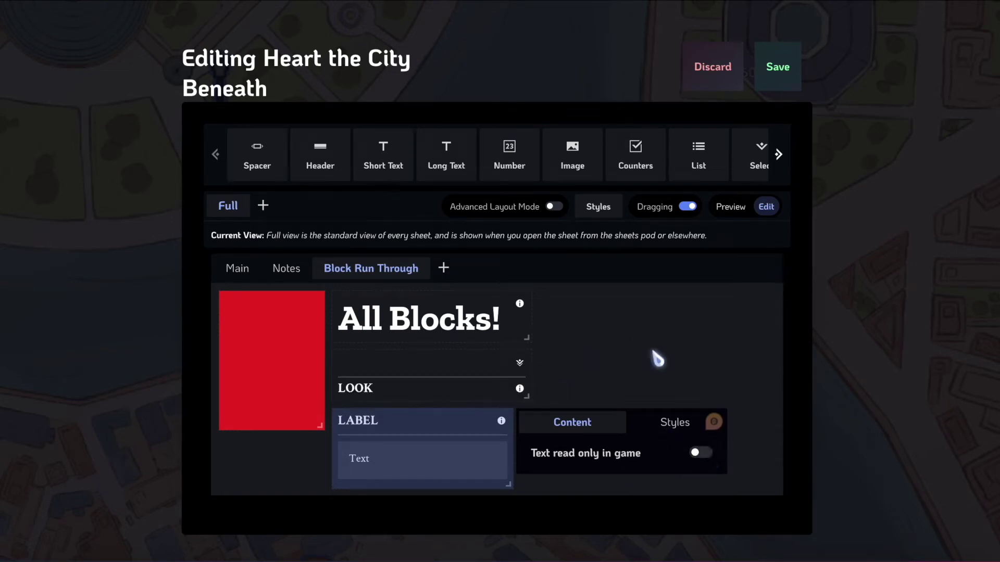
pyautogui.click(638, 424)
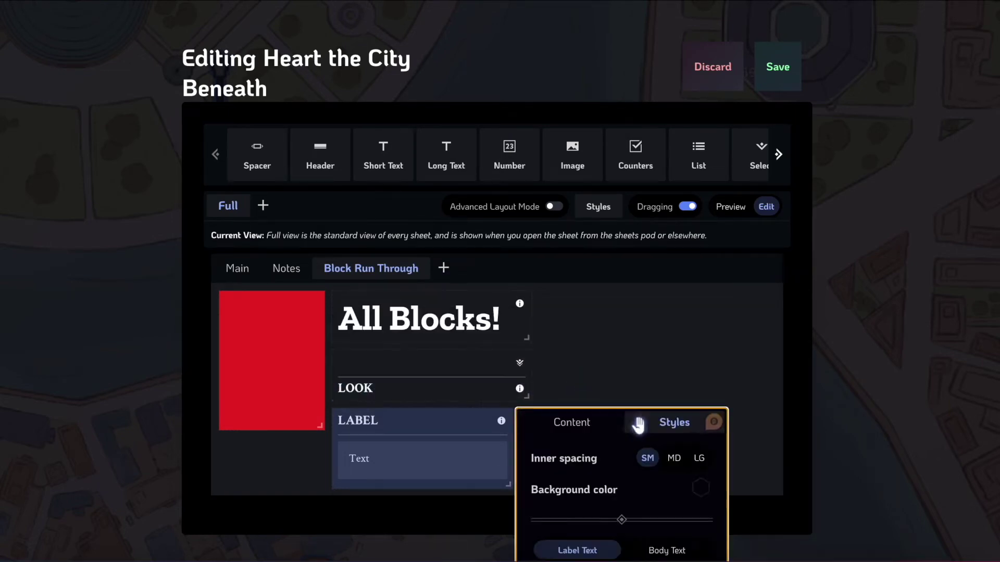
pyautogui.click(576, 421)
pyautogui.click(594, 364)
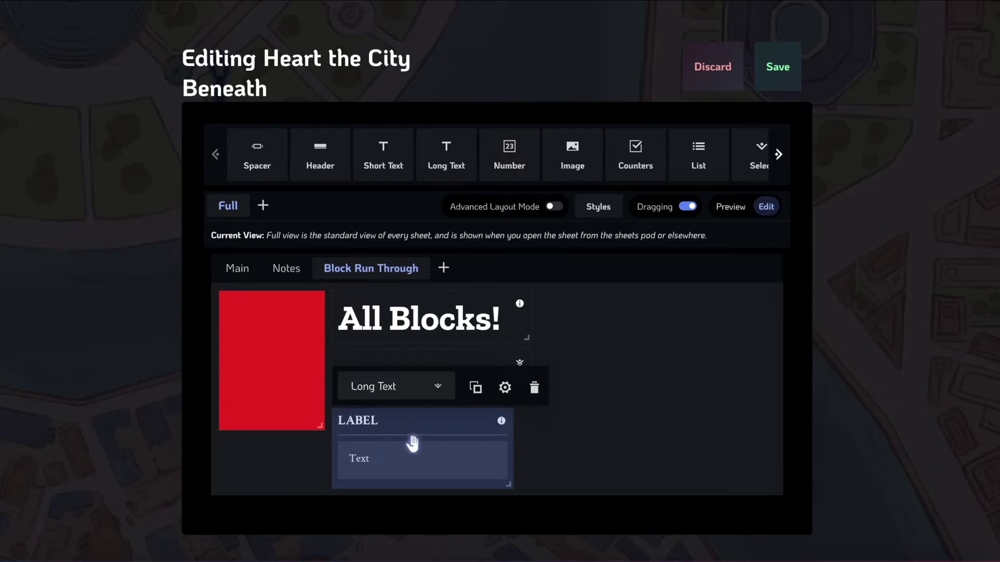
pyautogui.moveTo(412, 444); pyautogui.dragTo(601, 372)
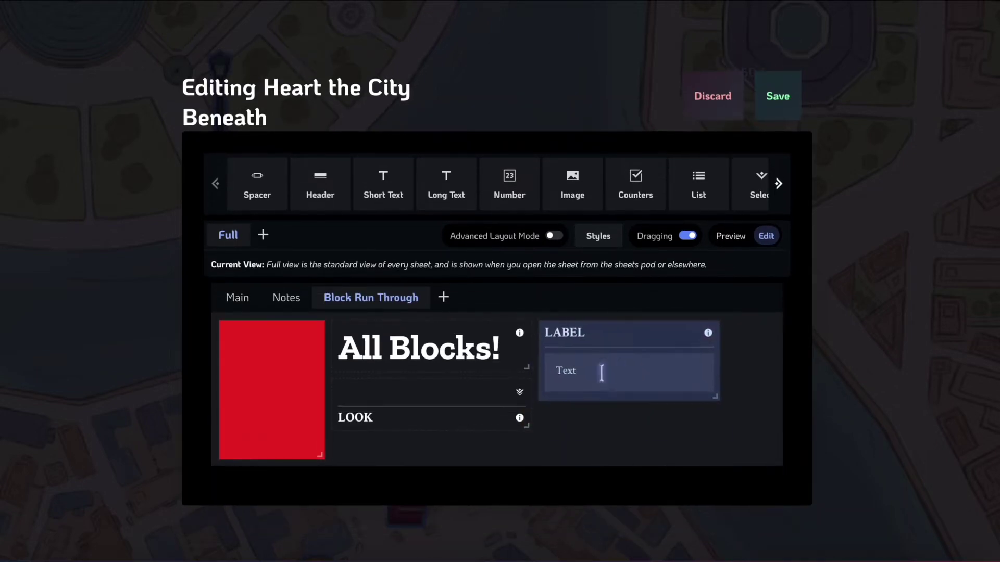
# Add a Number block below the long text block, widen it and align it with the long text's left edge
pyautogui.moveTo(497, 193); pyautogui.dragTo(573, 427)
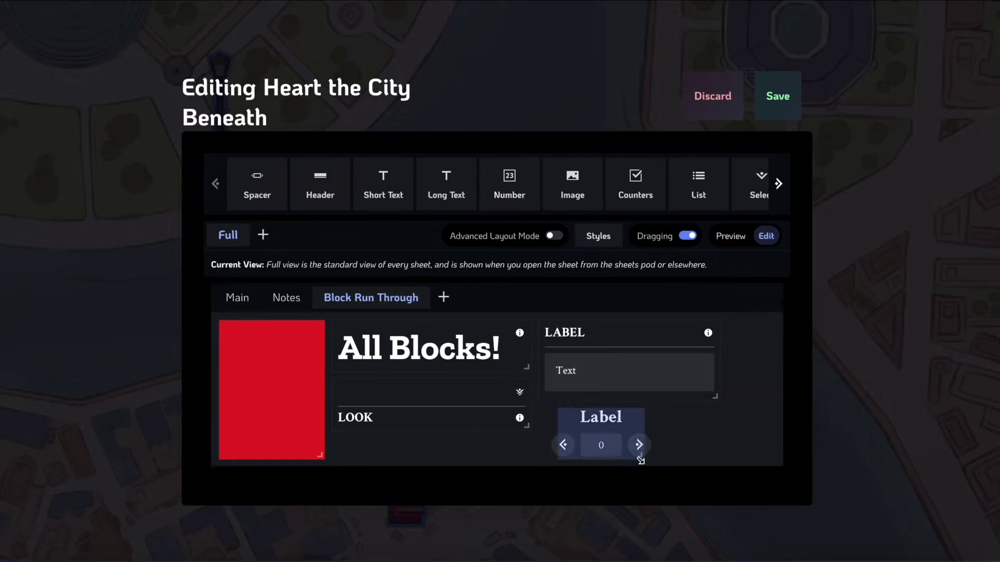
pyautogui.moveTo(640, 460); pyautogui.dragTo(677, 459)
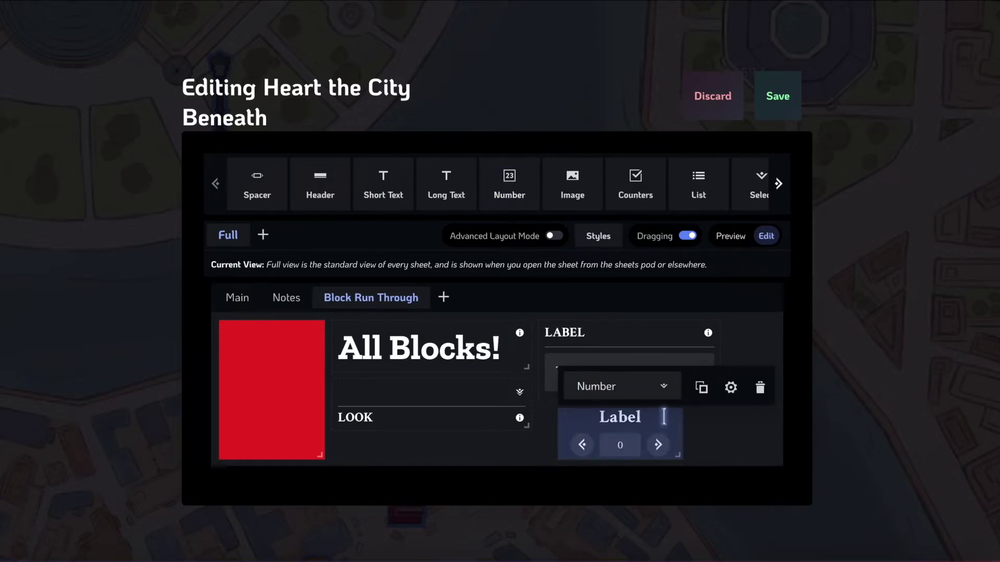
pyautogui.moveTo(681, 416); pyautogui.dragTo(665, 415)
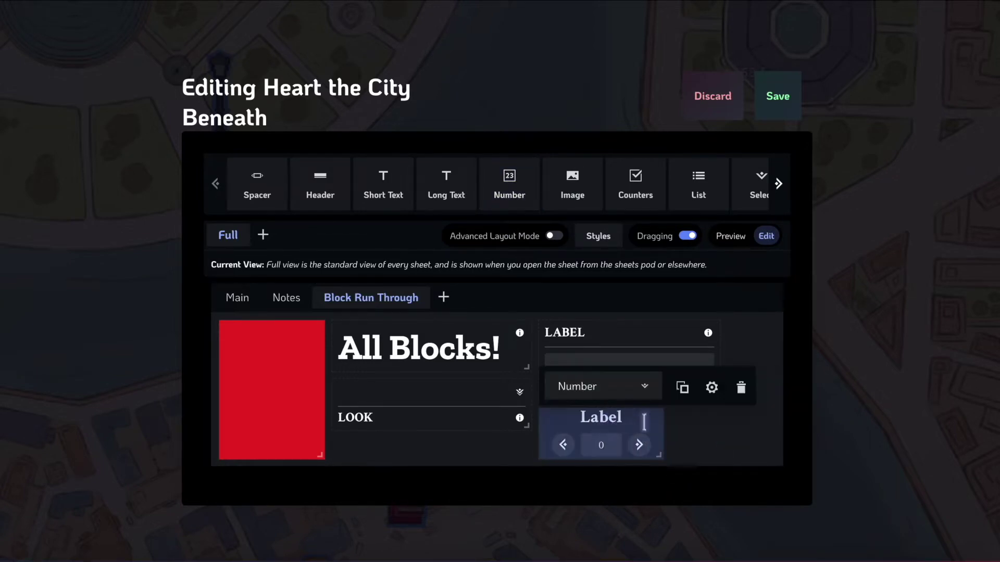
# Change the number block's label to "Level"
pyautogui.click(618, 418)
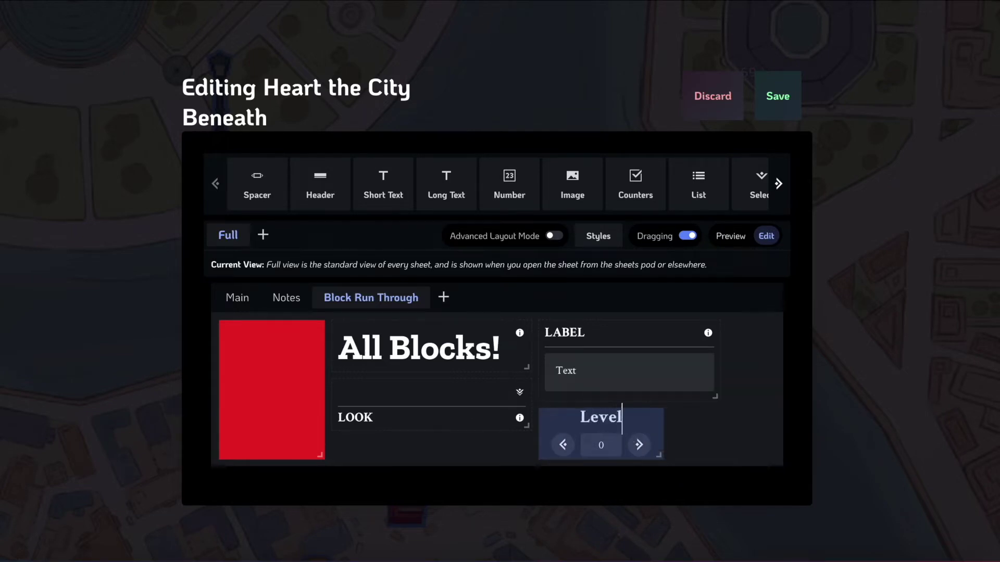
pyautogui.click(770, 411)
pyautogui.moveTo(654, 417)
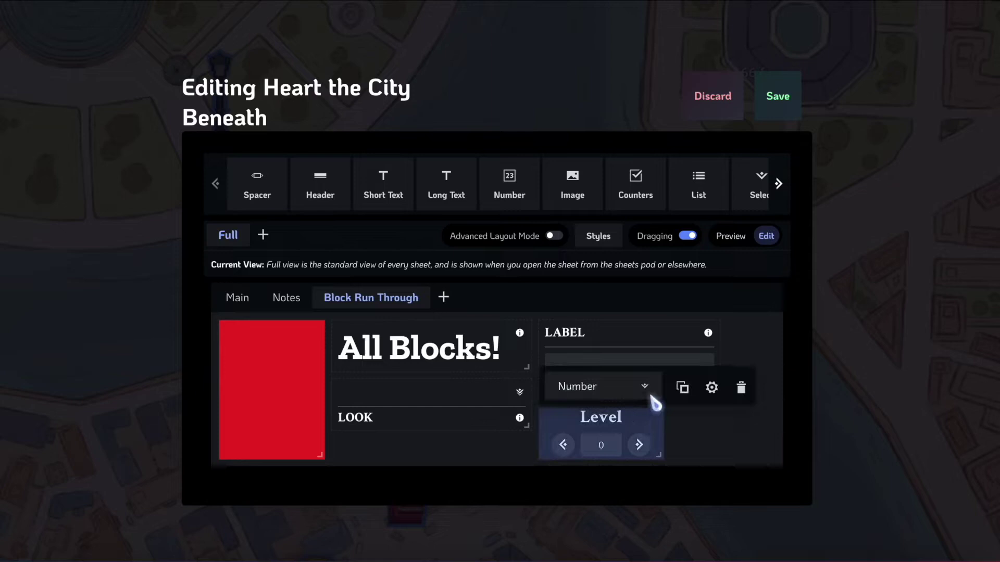
# Try the Hide Arrows option on the Level number block and review the block's content and style settings
pyautogui.click(712, 388)
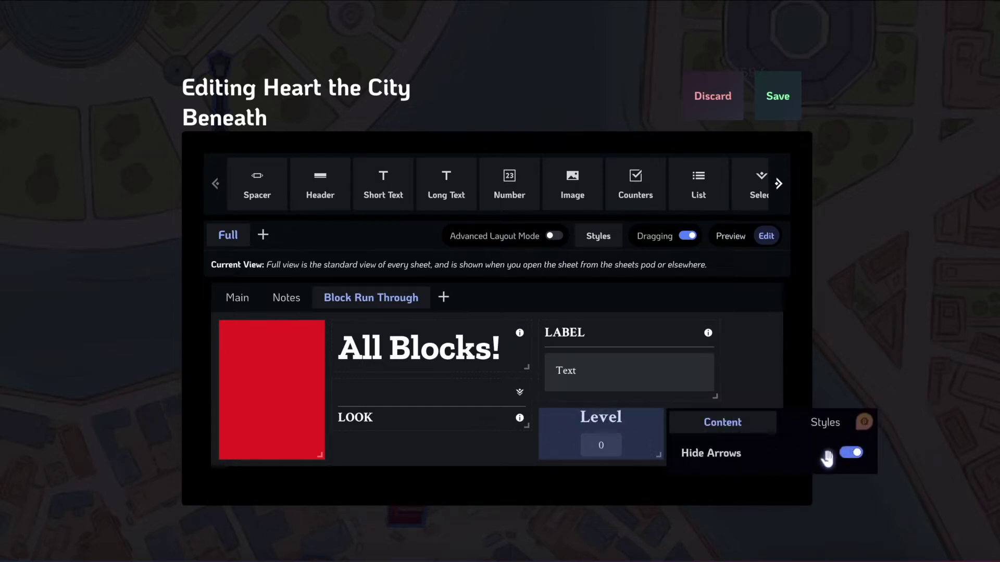
pyautogui.click(853, 454)
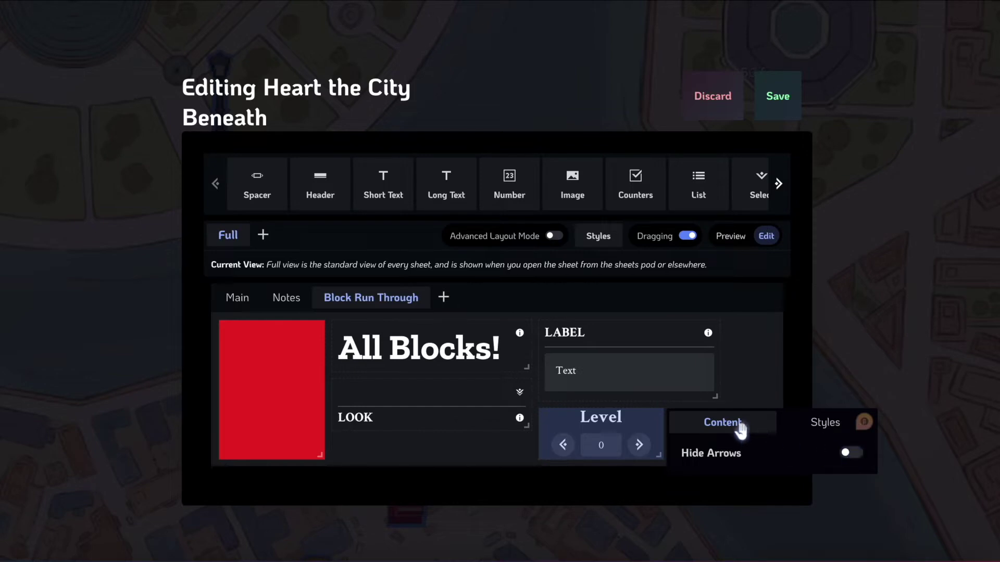
pyautogui.click(823, 423)
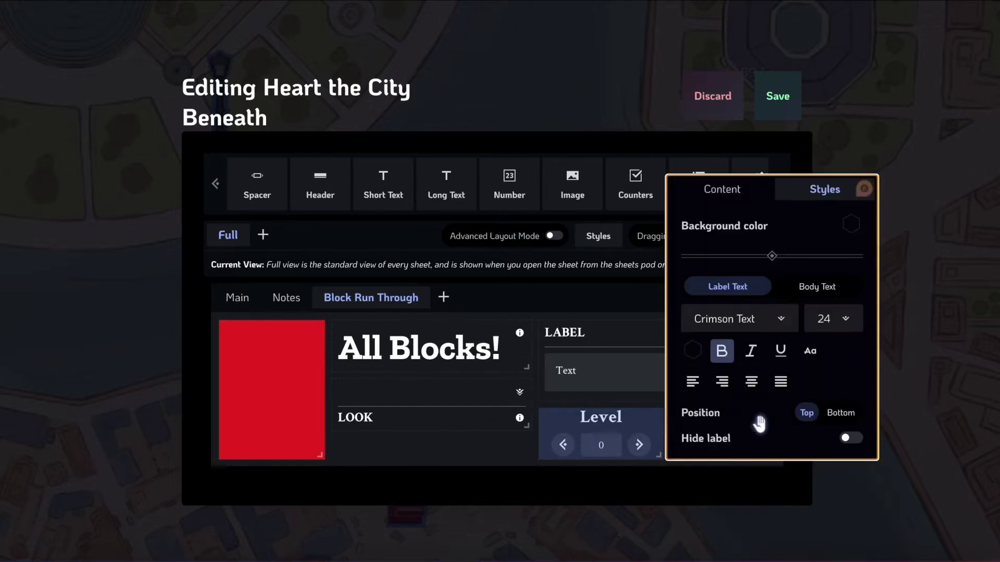
pyautogui.click(724, 190)
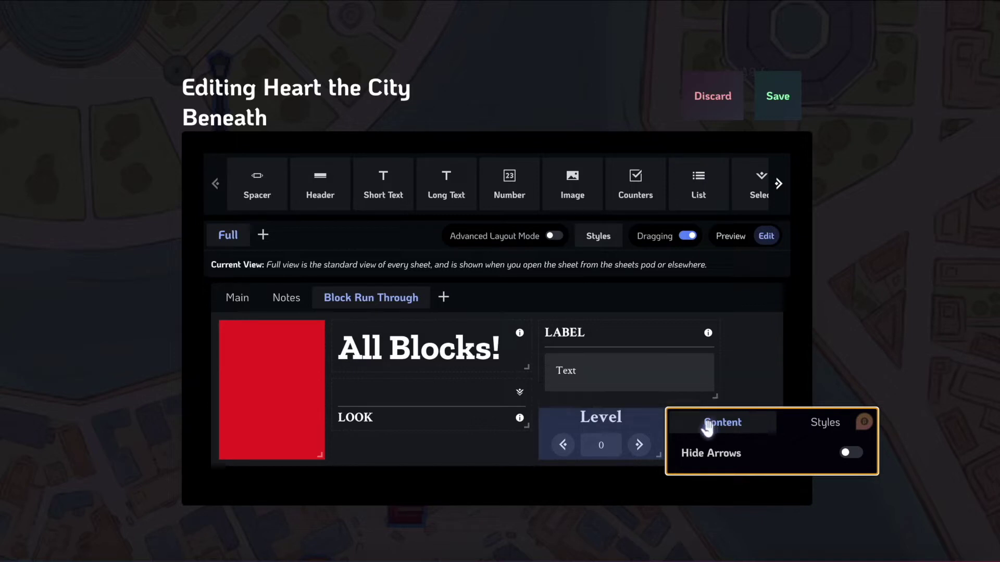
pyautogui.click(807, 344)
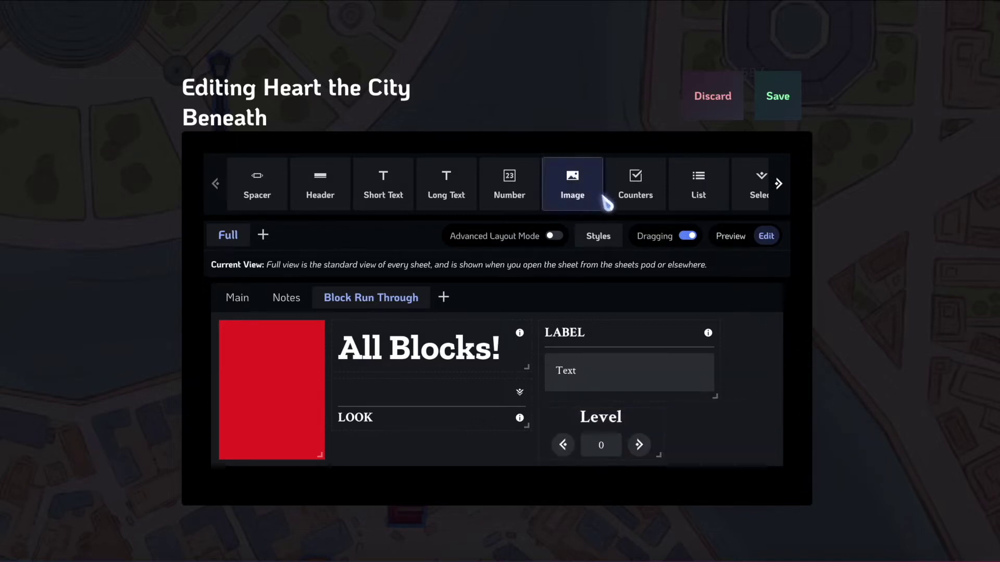
# Add an Image block below the LOOK block and upload the Heart the City Beneath logo to it
pyautogui.moveTo(594, 192); pyautogui.dragTo(526, 495)
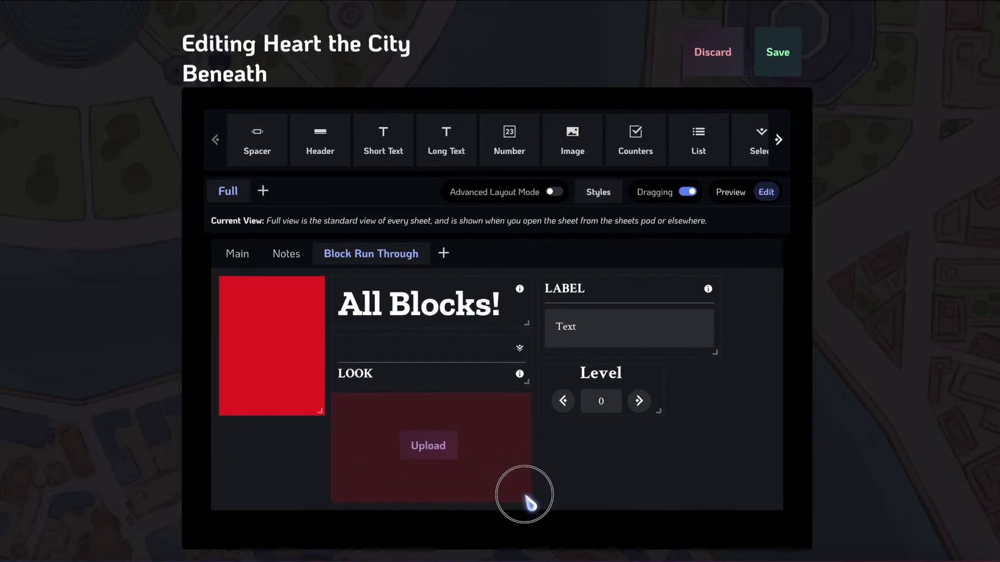
pyautogui.click(432, 446)
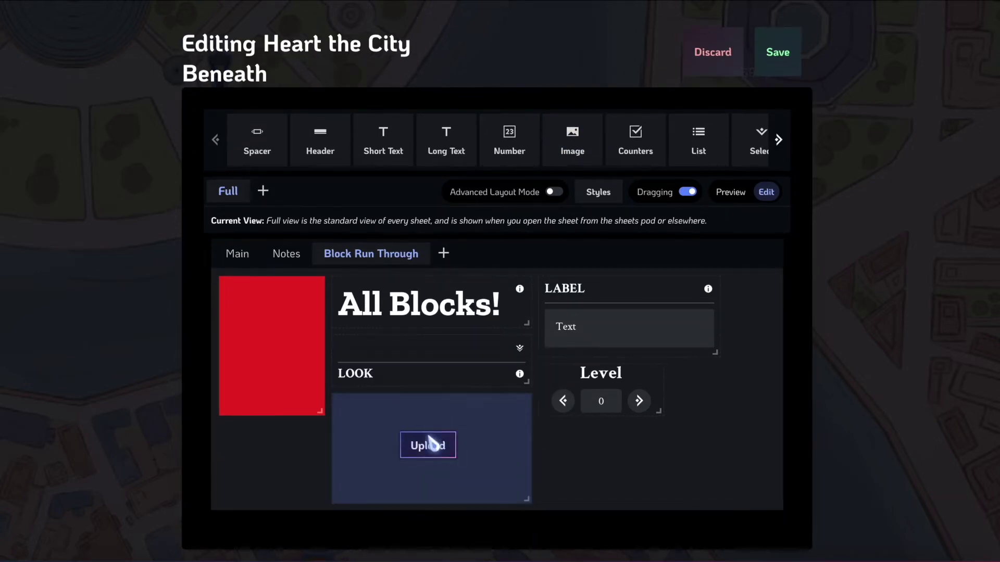
pyautogui.scroll(-20, 386, 341)
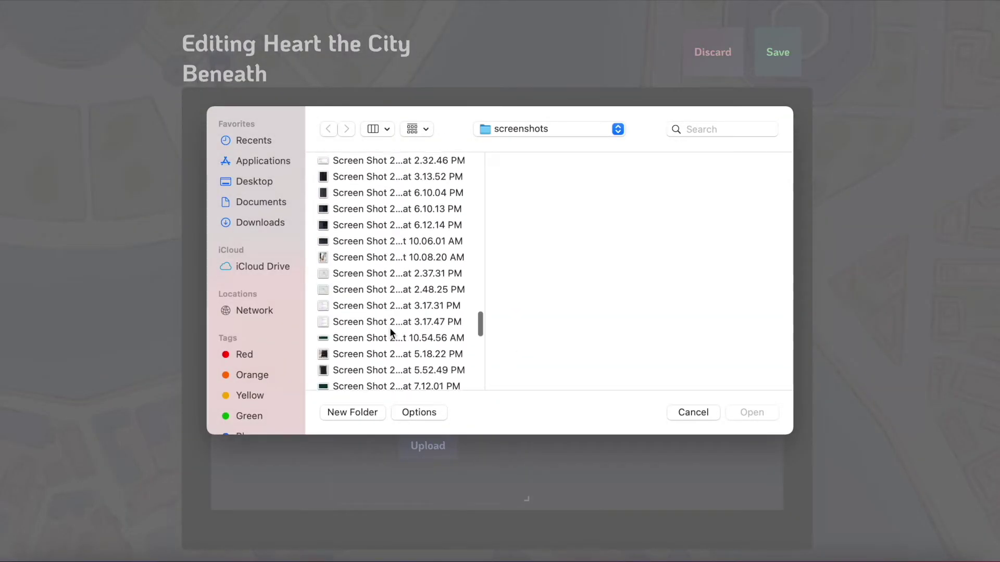
pyautogui.doubleClick(363, 359)
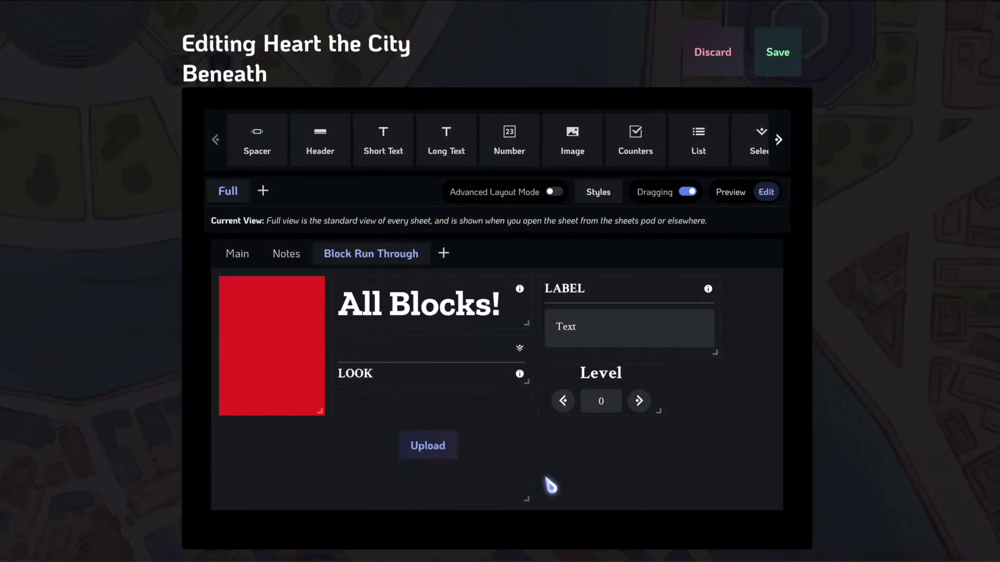
pyautogui.moveTo(528, 492); pyautogui.dragTo(525, 493)
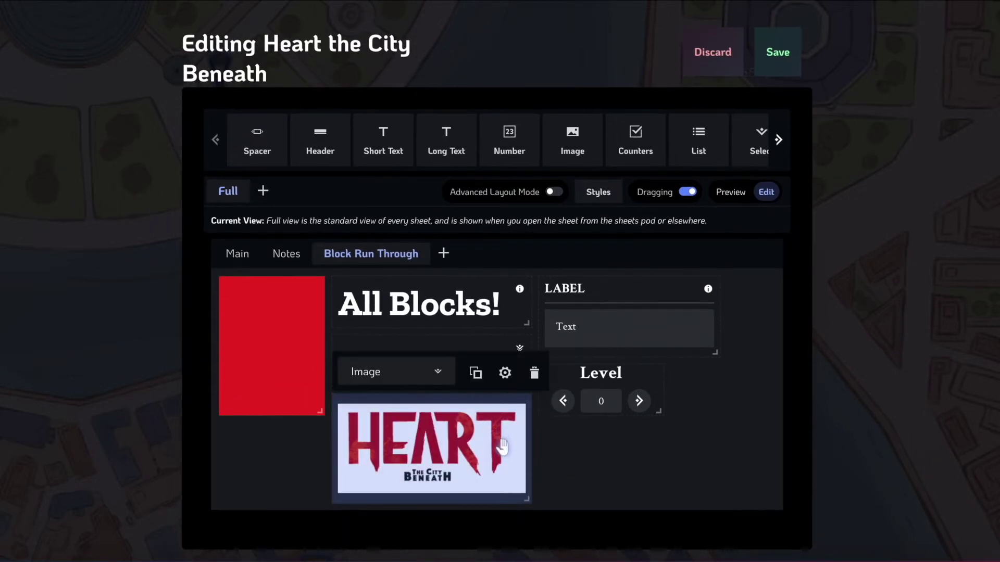
# Move the logo image block above the red spacer and rearrange the header, number and text blocks beside it
pyautogui.moveTo(502, 453); pyautogui.dragTo(383, 295)
pyautogui.moveTo(526, 370); pyautogui.dragTo(609, 315)
pyautogui.click(509, 427)
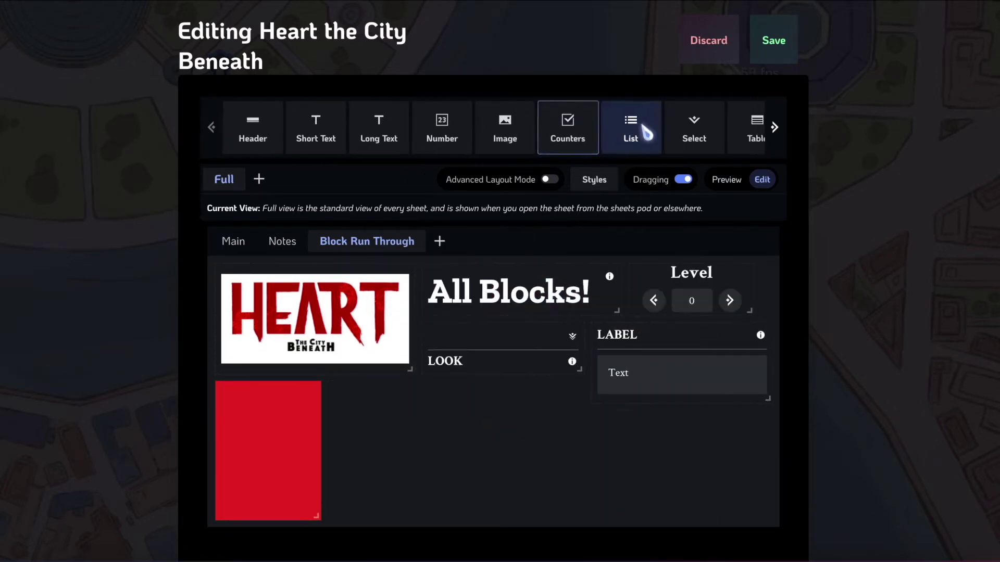
# Add a Counters block beside the red spacer, widen it and place it close to the spacer
pyautogui.moveTo(570, 130); pyautogui.dragTo(358, 417)
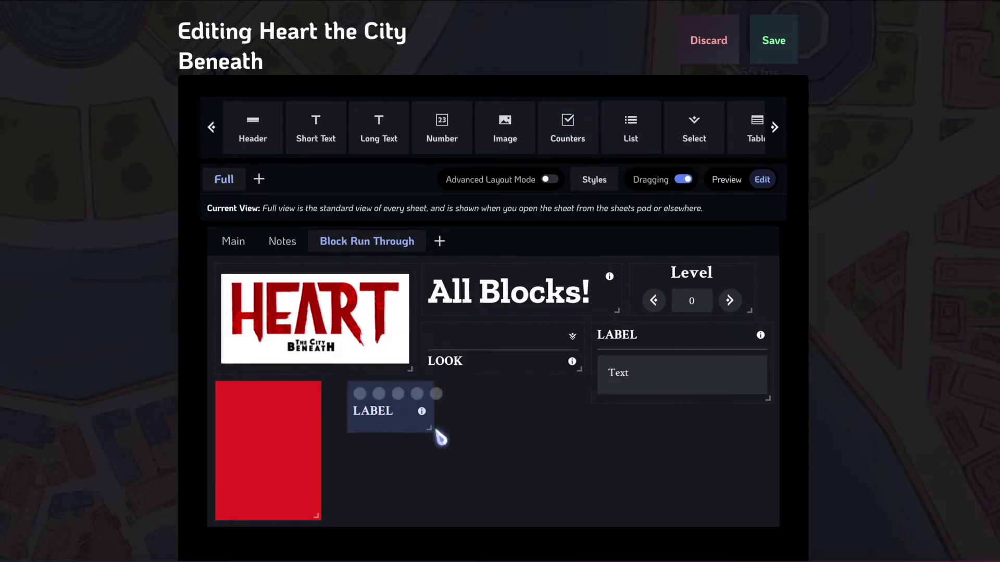
pyautogui.moveTo(435, 428); pyautogui.dragTo(510, 426)
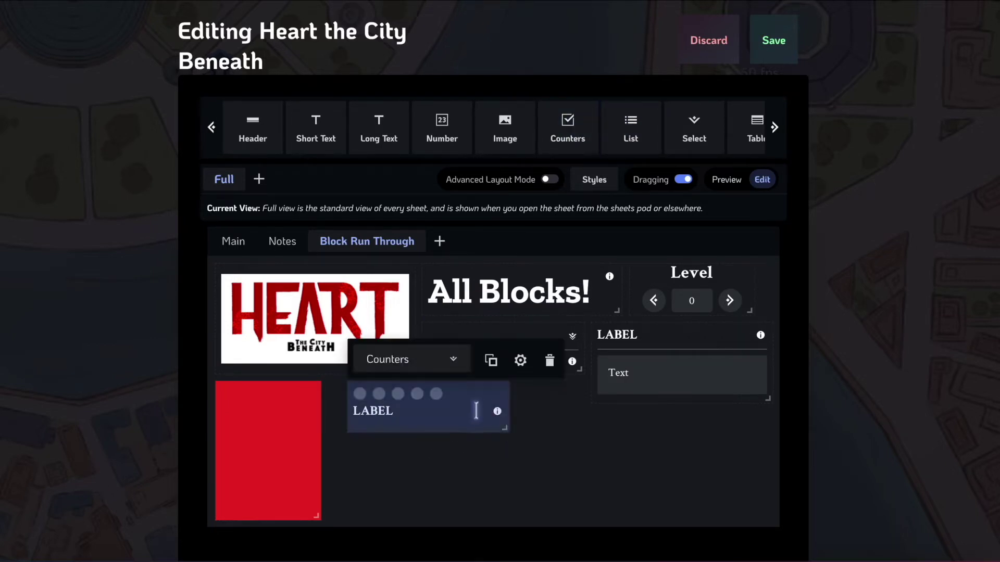
pyautogui.moveTo(480, 392); pyautogui.dragTo(458, 391)
# Try the Swap Direction option on the counters block by filling and clearing its circles
pyautogui.click(502, 360)
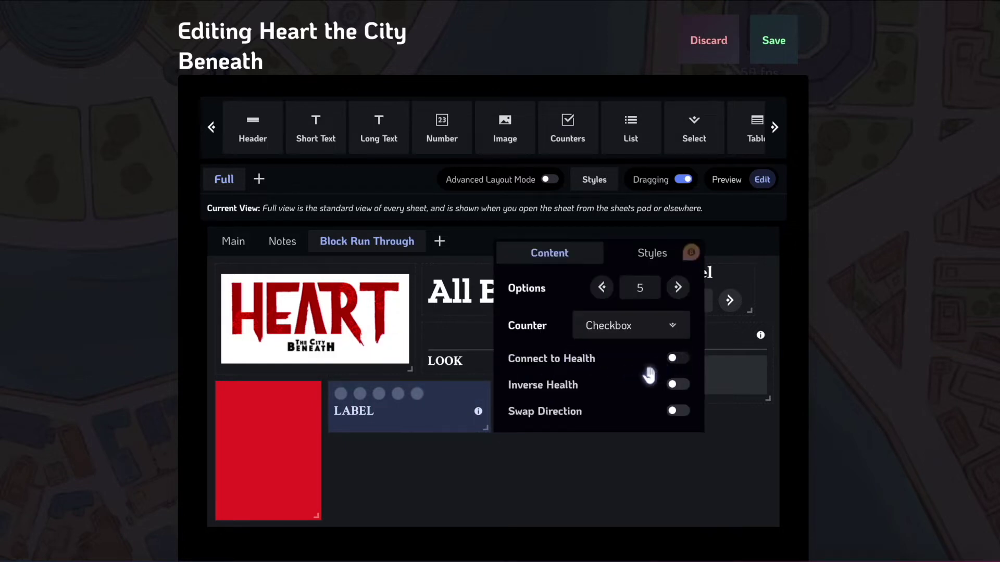
pyautogui.click(680, 411)
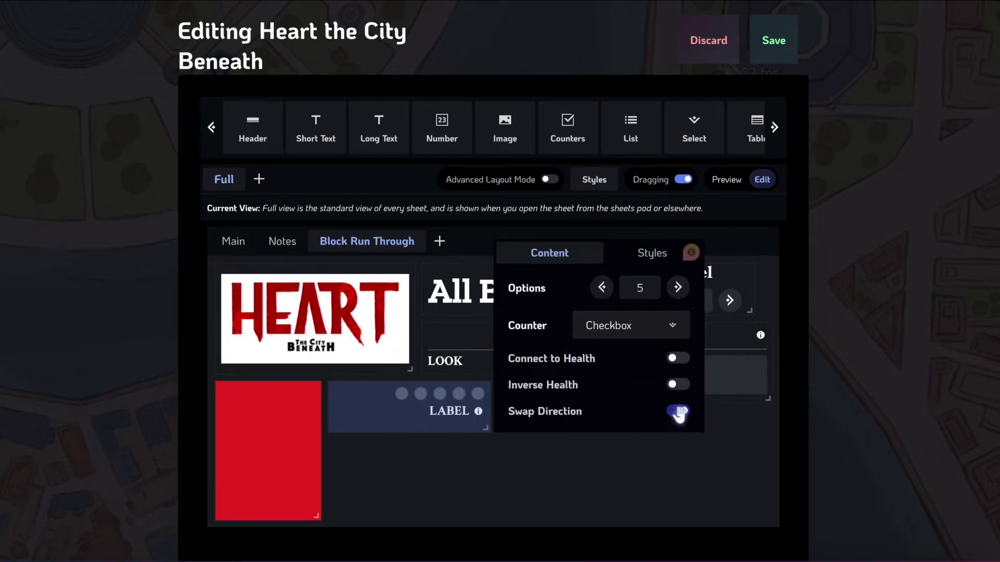
pyautogui.click(404, 396)
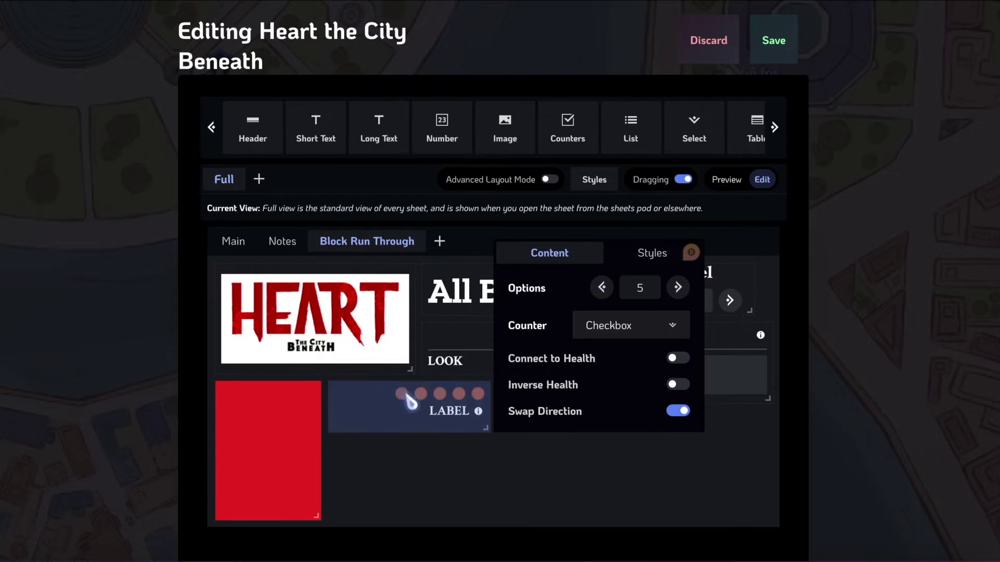
pyautogui.click(478, 394)
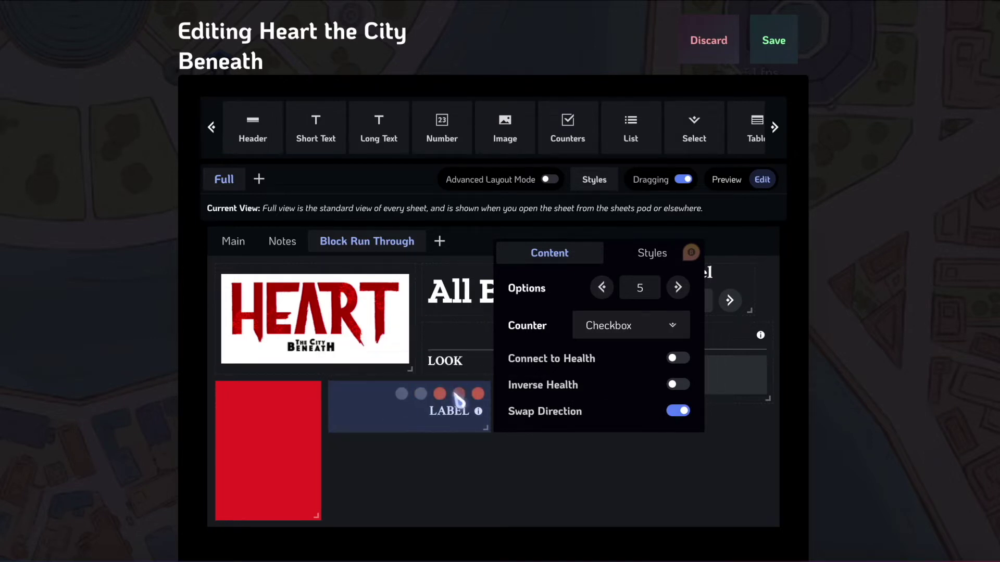
pyautogui.click(421, 395)
pyautogui.click(477, 394)
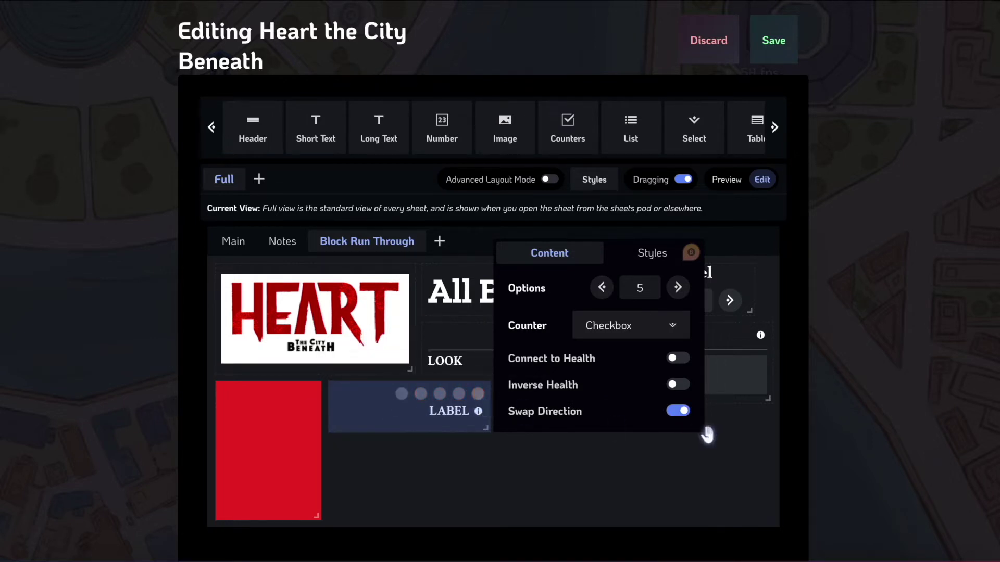
pyautogui.click(679, 412)
# Set the counters block's counter type to Teeth and narrow the block to fit its label
pyautogui.click(630, 326)
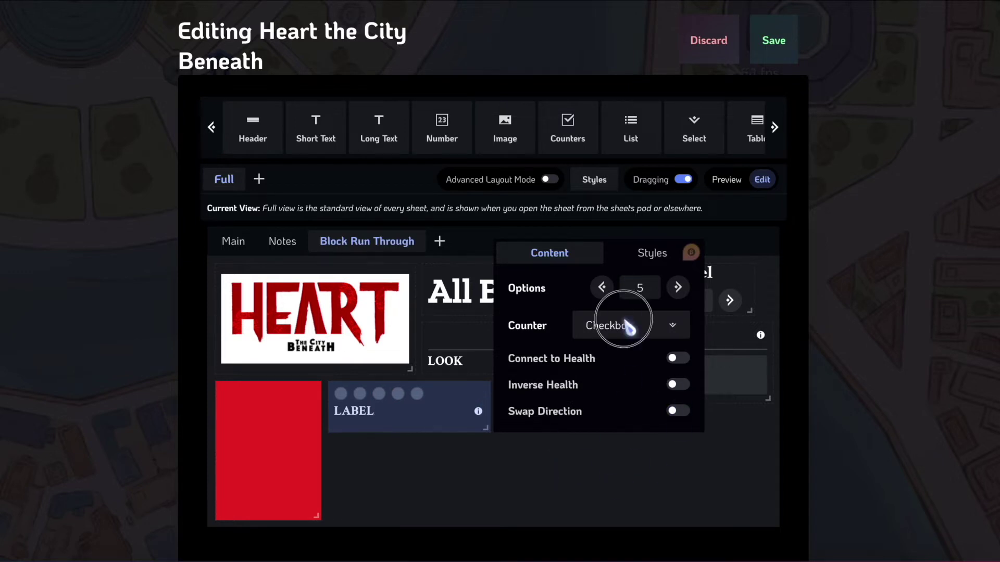
pyautogui.click(607, 367)
pyautogui.click(623, 336)
pyautogui.click(622, 331)
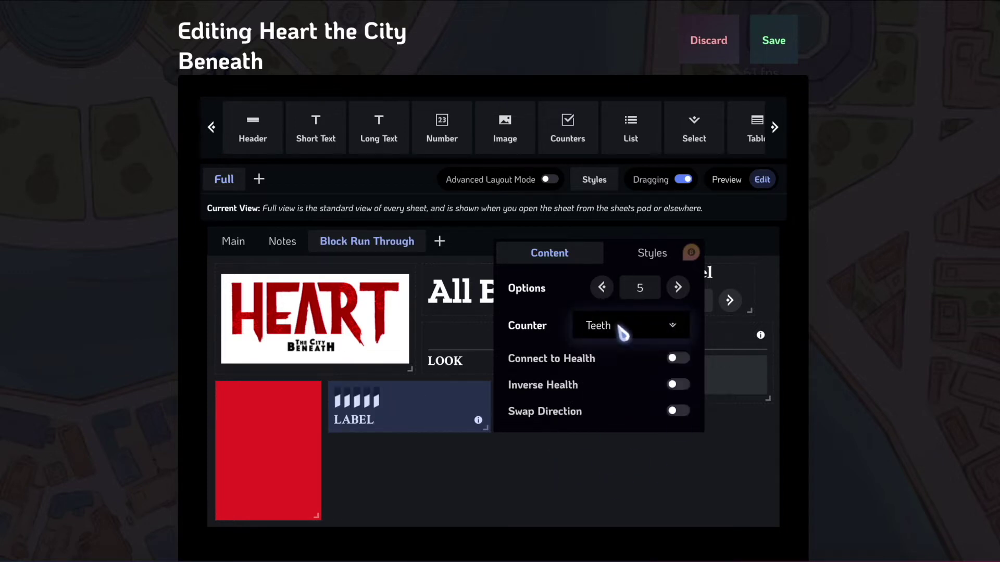
pyautogui.click(489, 501)
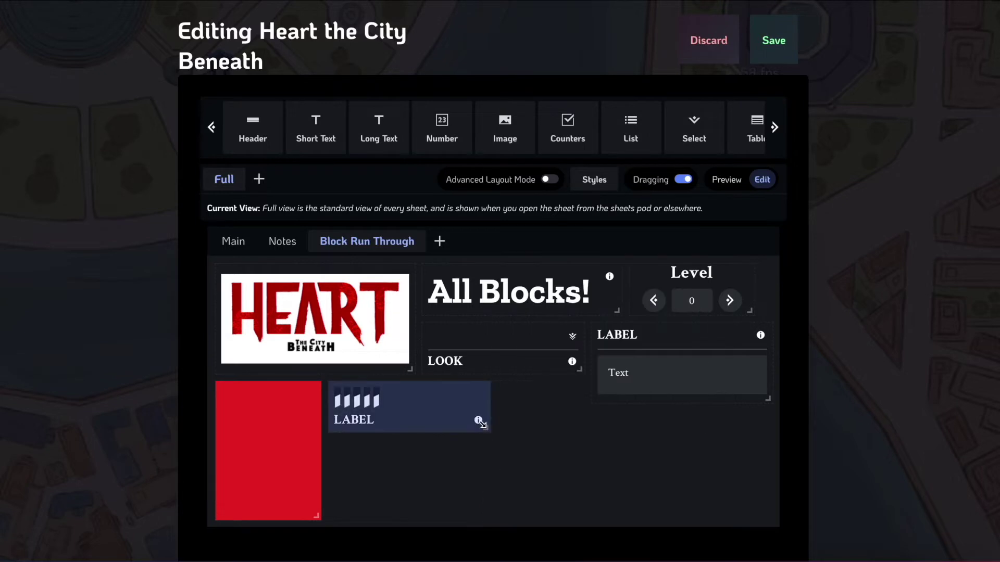
pyautogui.moveTo(482, 426); pyautogui.dragTo(399, 431)
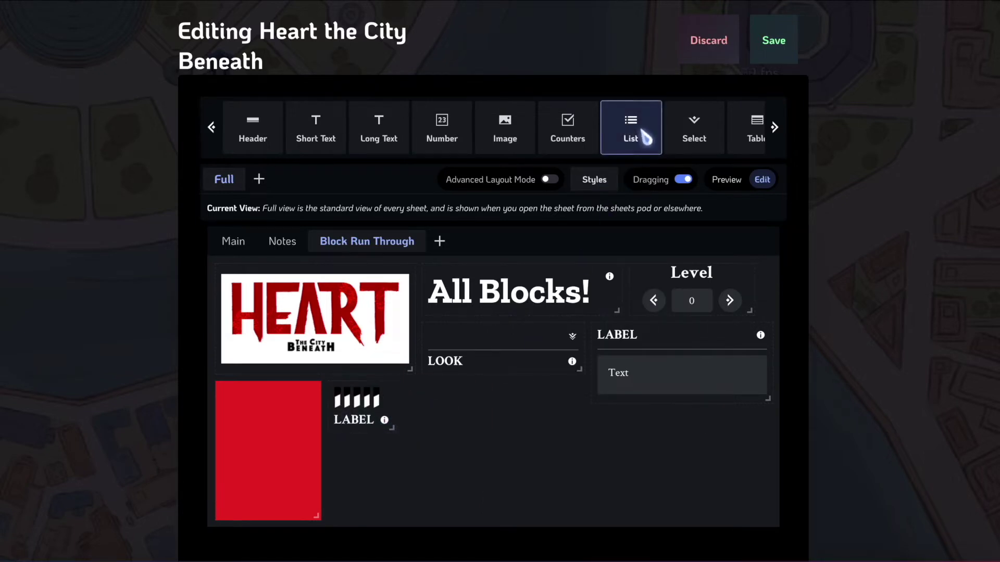
# Add a List block to the right of the counters, remove its second item and shorten the block
pyautogui.moveTo(646, 138); pyautogui.dragTo(513, 416)
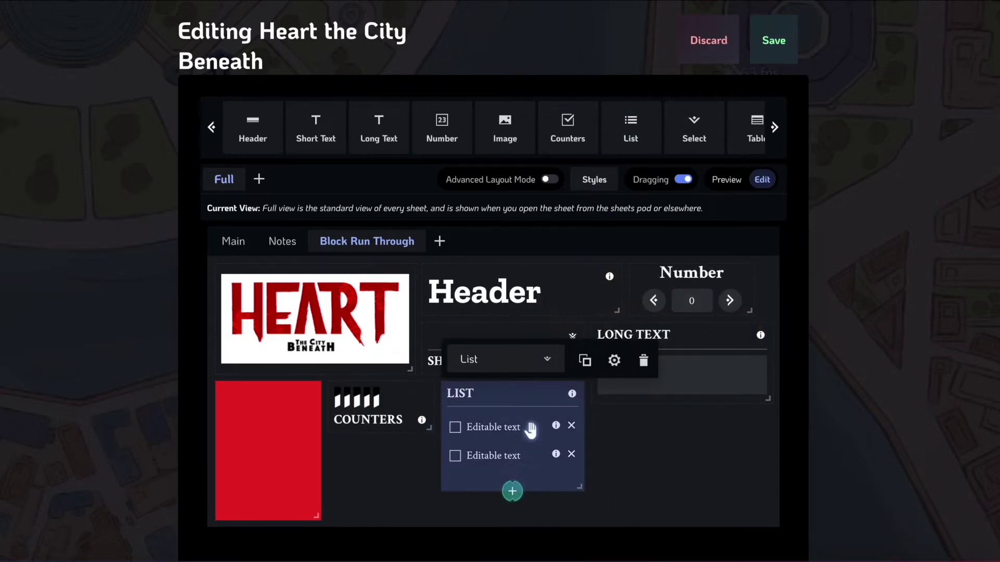
pyautogui.click(571, 454)
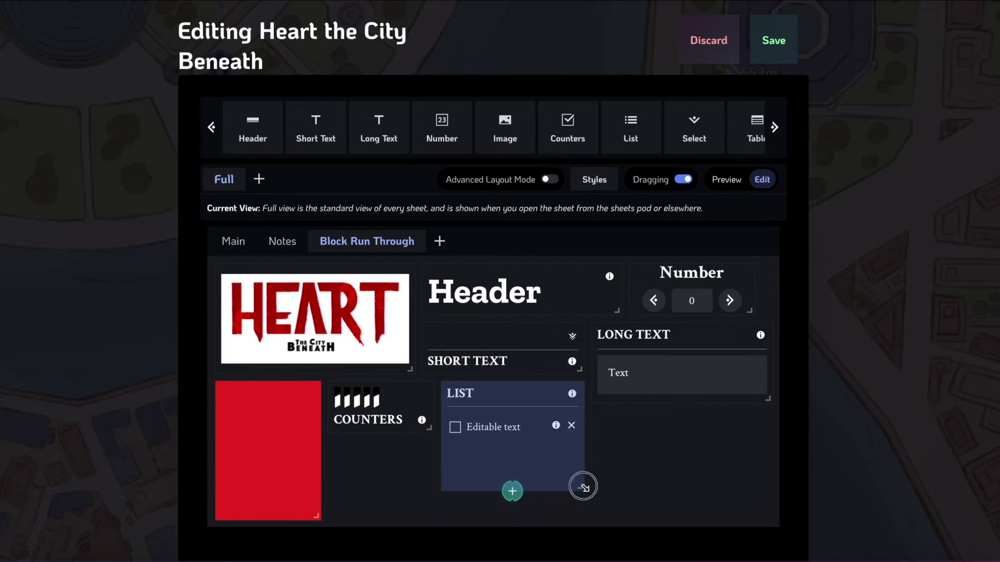
pyautogui.moveTo(583, 487); pyautogui.dragTo(582, 458)
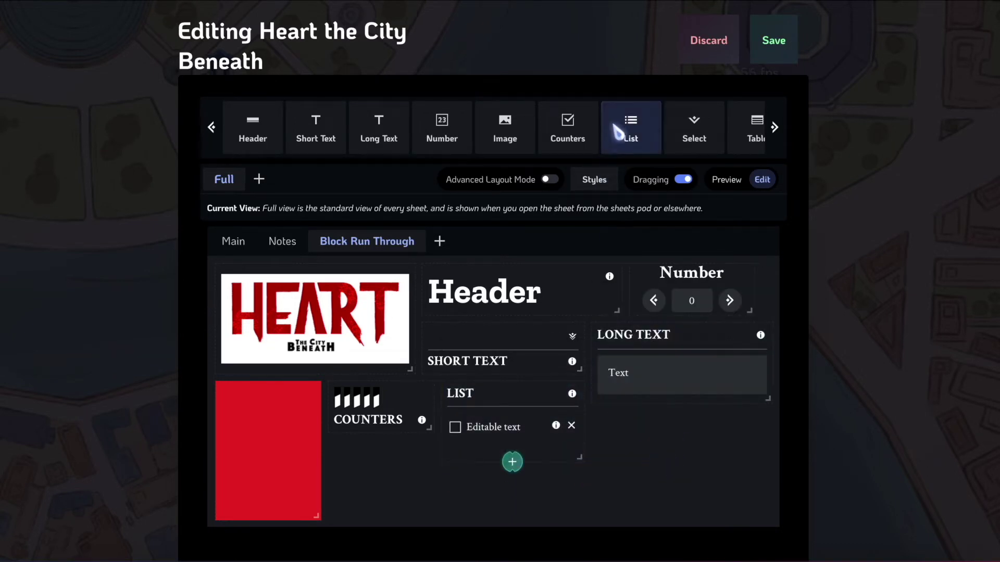
# Add a Select block below the long text block and make it taller
pyautogui.scroll(-2, 618, 133)
pyautogui.moveTo(613, 134); pyautogui.dragTo(634, 430)
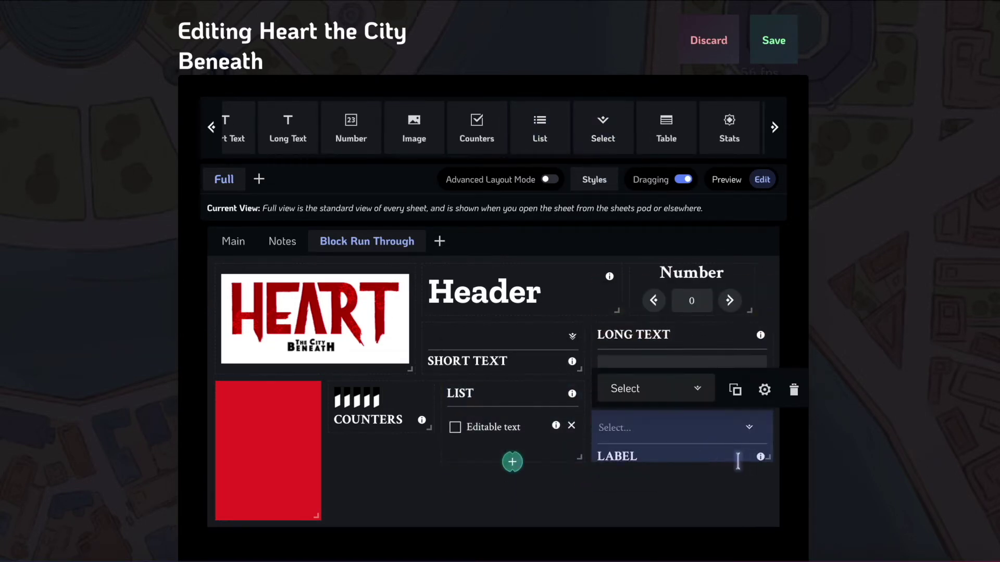
pyautogui.moveTo(766, 457); pyautogui.dragTo(767, 487)
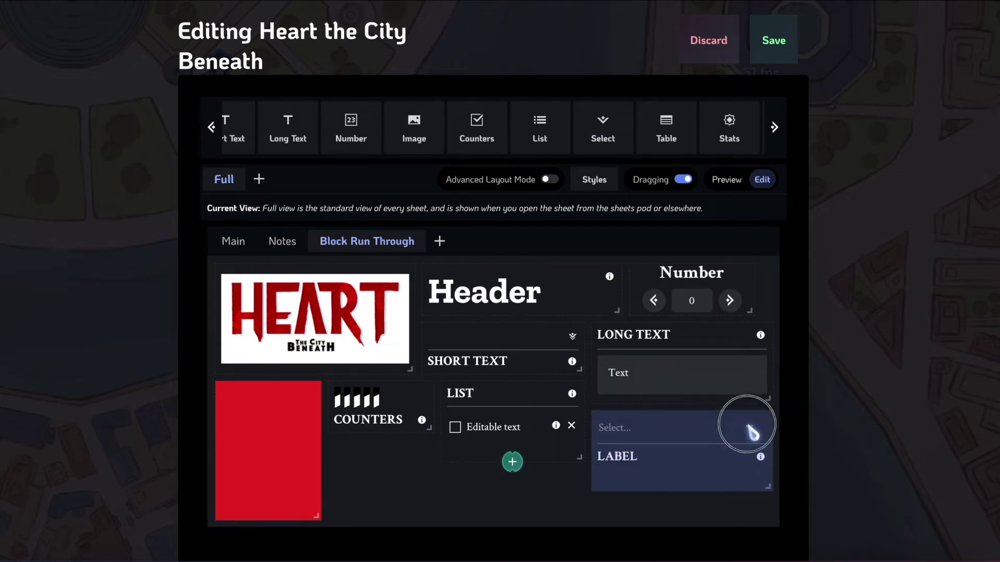
# Add two options in the select block's content settings and change the block's label to "OPTION"
pyautogui.moveTo(755, 415)
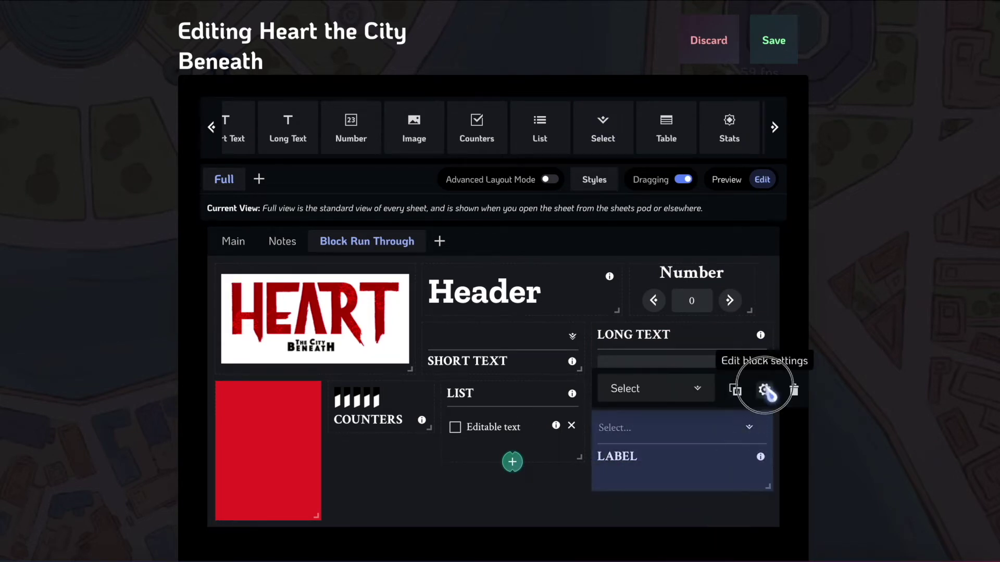
pyautogui.click(766, 390)
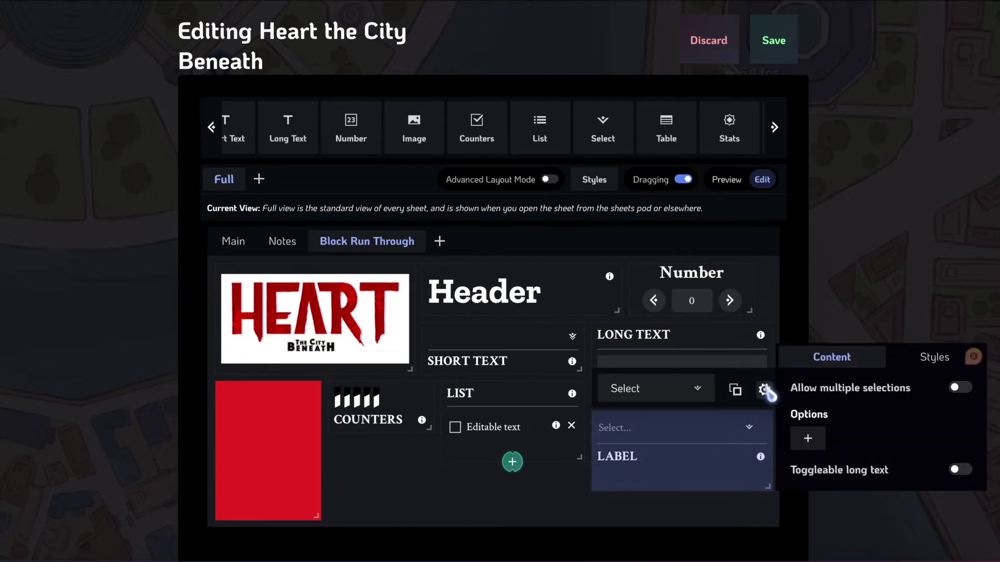
pyautogui.click(808, 438)
pyautogui.click(808, 438)
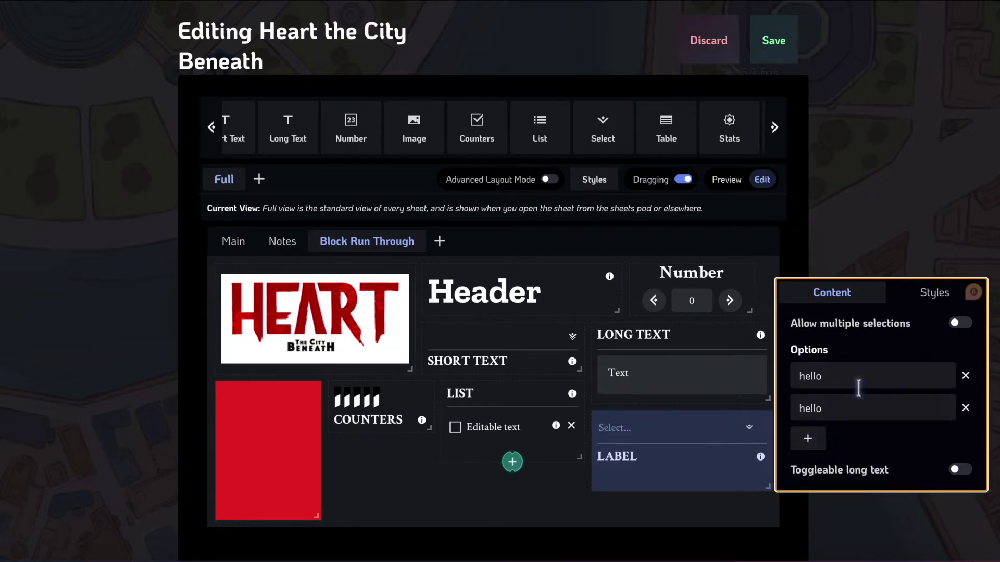
pyautogui.doubleClick(856, 380)
pyautogui.press('BackSpace')
pyautogui.doubleClick(651, 459)
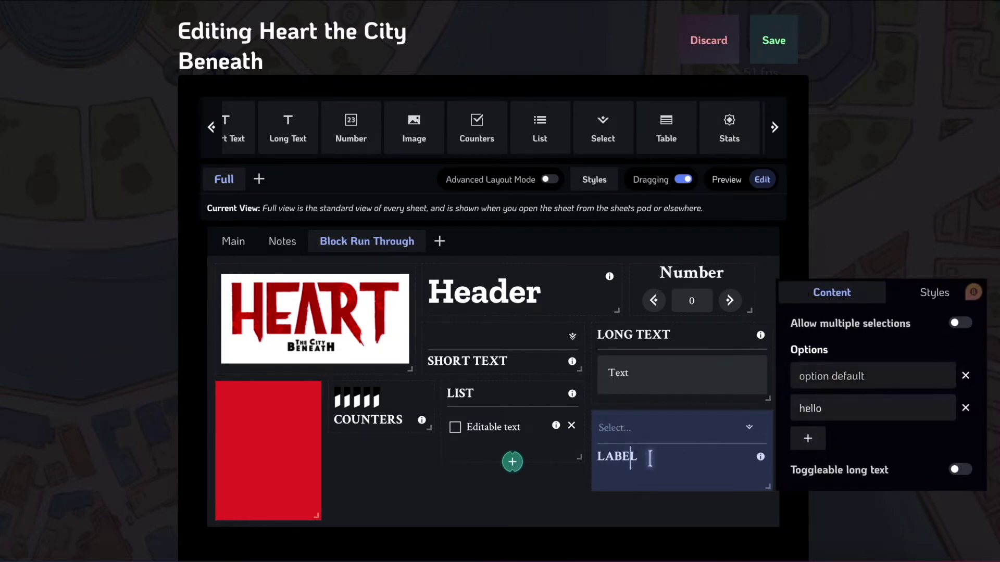
pyautogui.press('BackSpace')
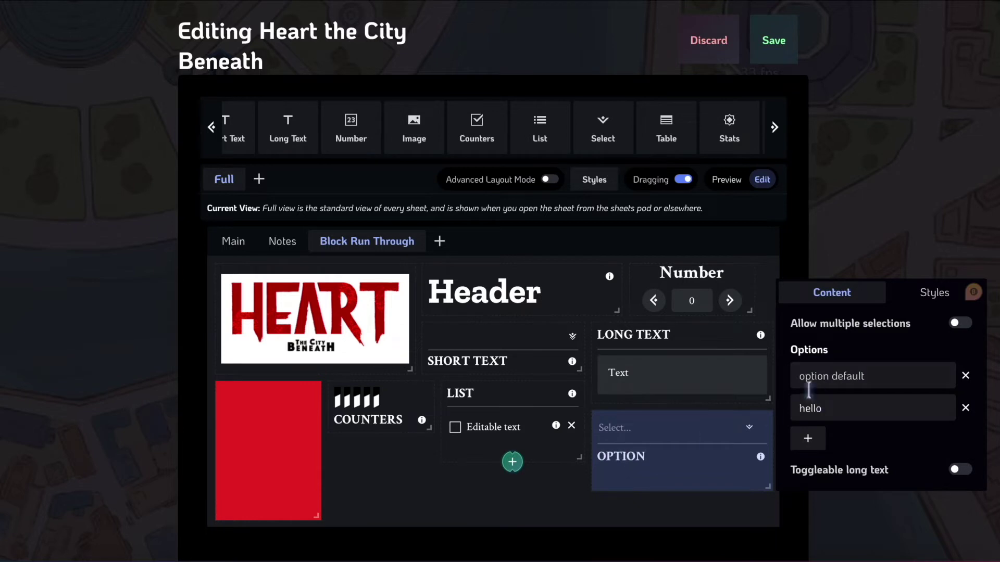
# Rename the select block's two existing options to "Blue" and "Red"
pyautogui.click(851, 387)
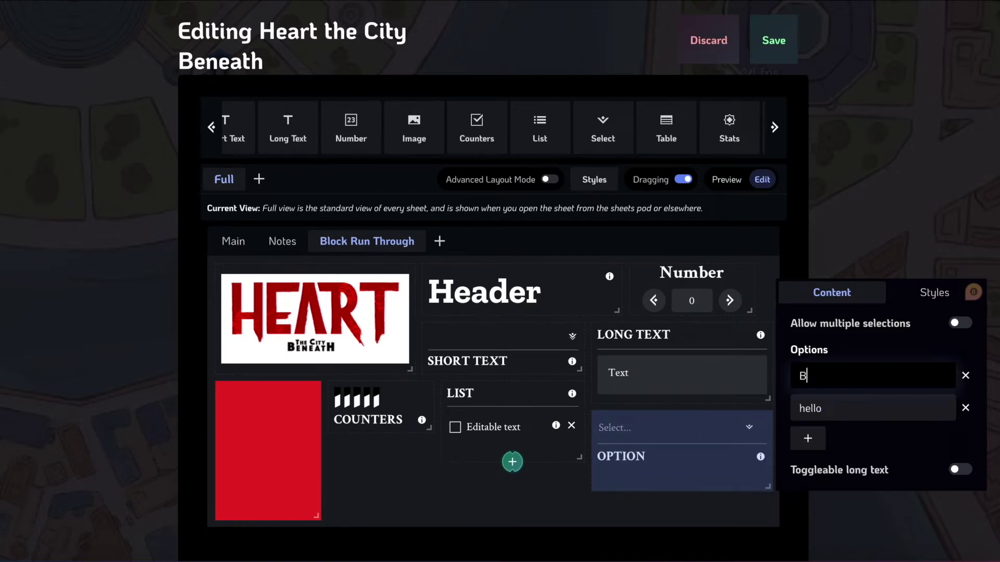
pyautogui.write('Blue')
pyautogui.doubleClick(856, 408)
pyautogui.write('Re')
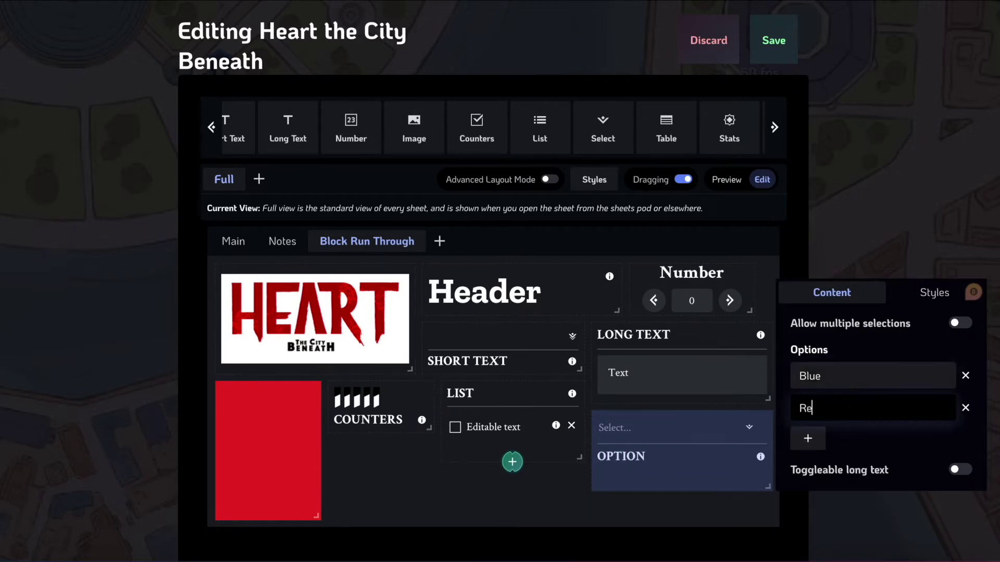
pyautogui.write('d')
# Add two more options to the select block, named "Green" and "Yellow"
pyautogui.click(809, 439)
pyautogui.doubleClick(826, 408)
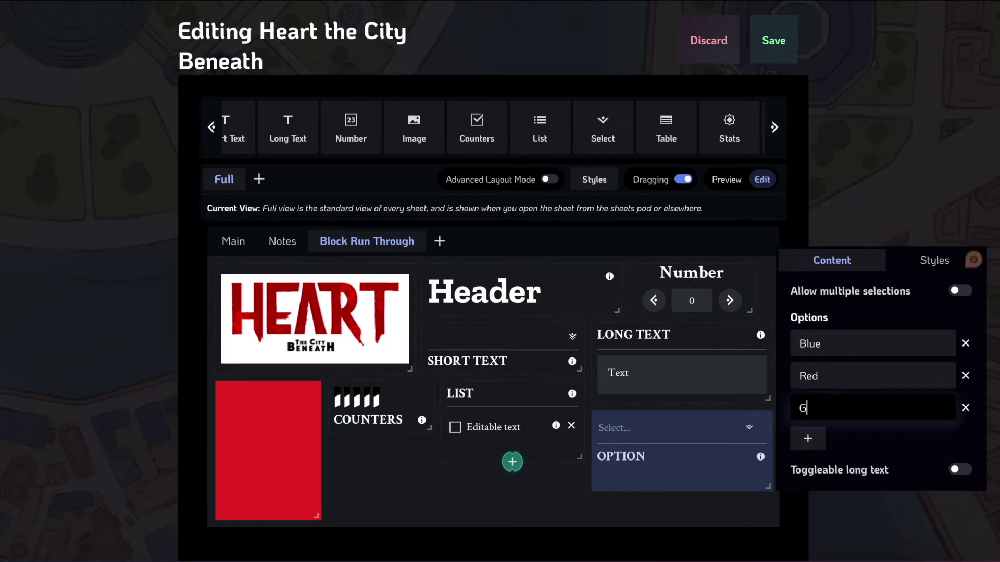
pyautogui.click(802, 438)
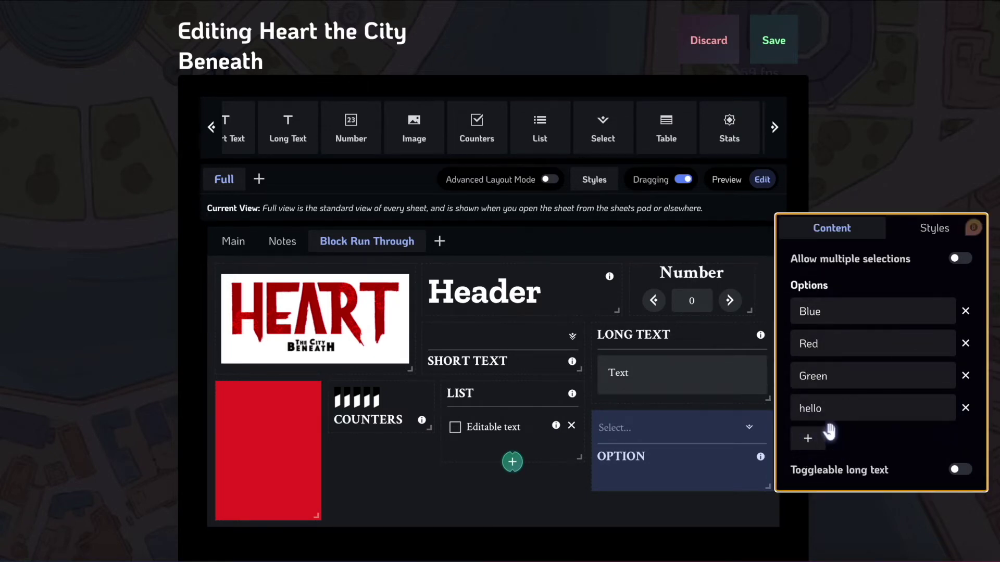
pyautogui.doubleClick(824, 412)
pyautogui.write('Yellow')
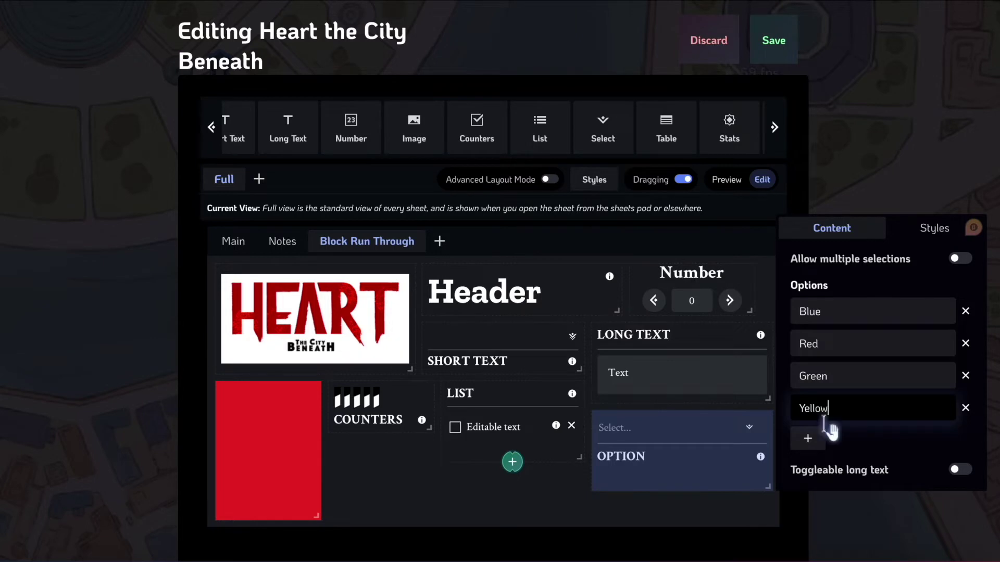
# Leave the select block's settings and view its list of selectable options
pyautogui.click(630, 494)
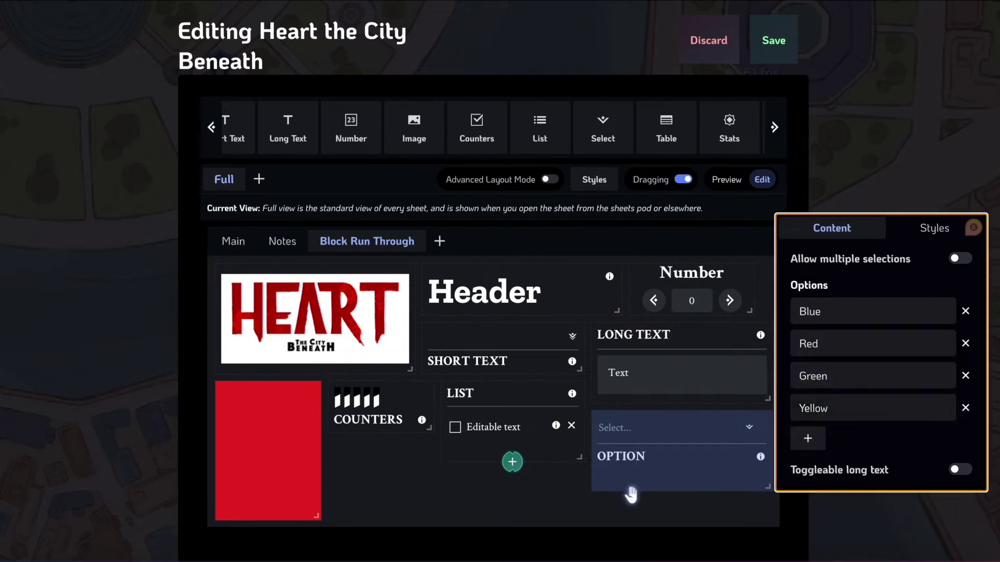
pyautogui.click(753, 431)
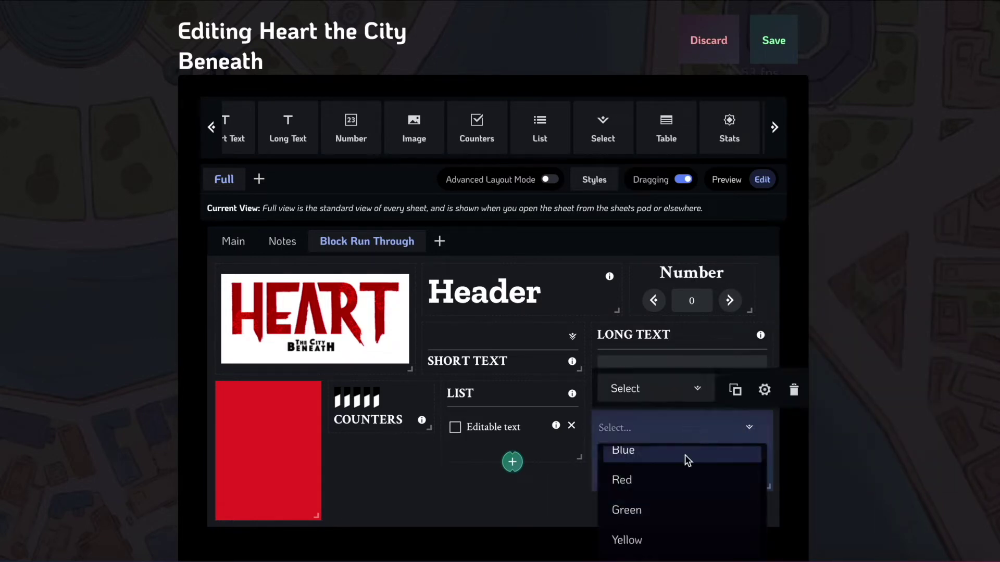
pyautogui.click(747, 425)
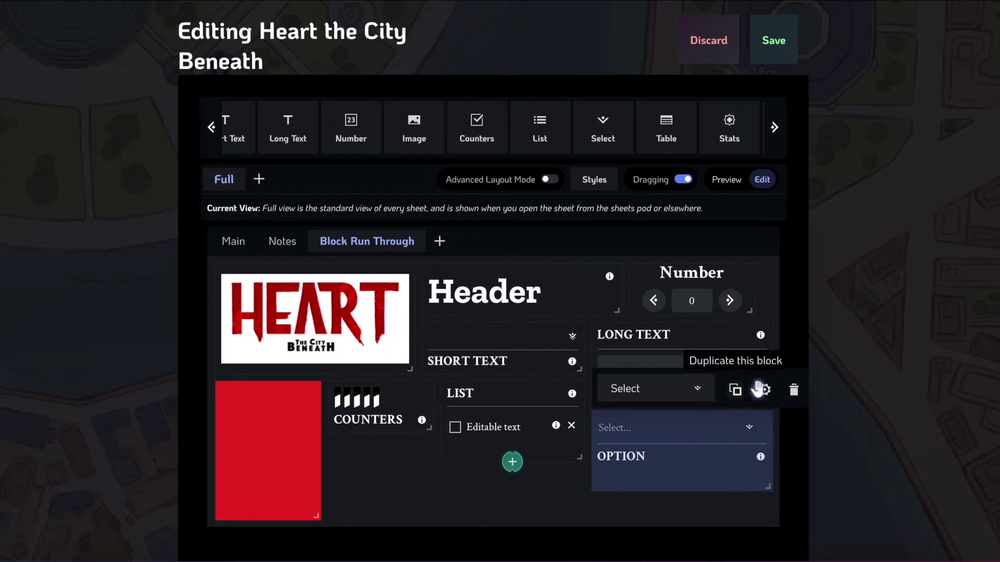
# Allow multiple selections on the select block and test it by picking Blue and Green and clearing both
pyautogui.click(761, 388)
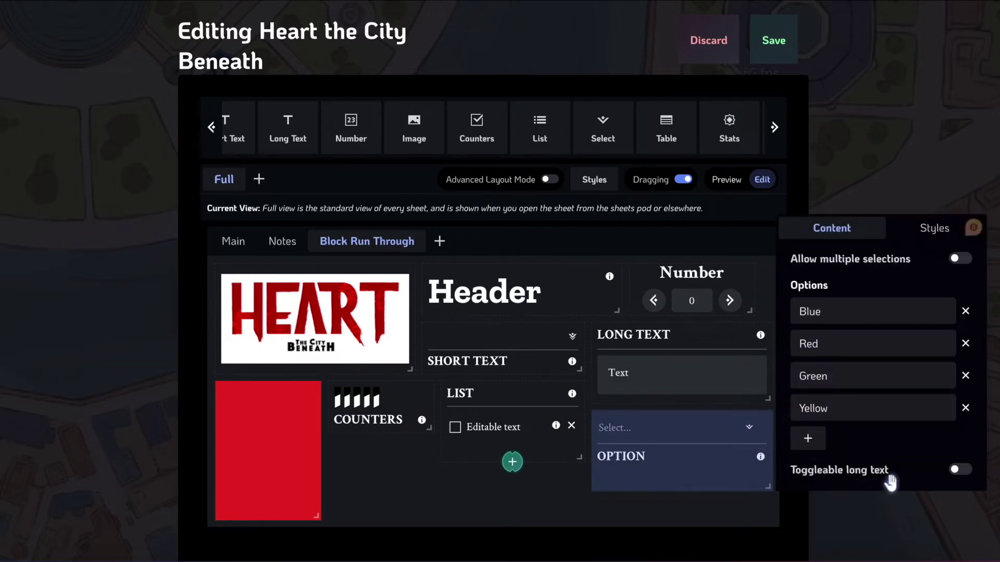
pyautogui.click(957, 260)
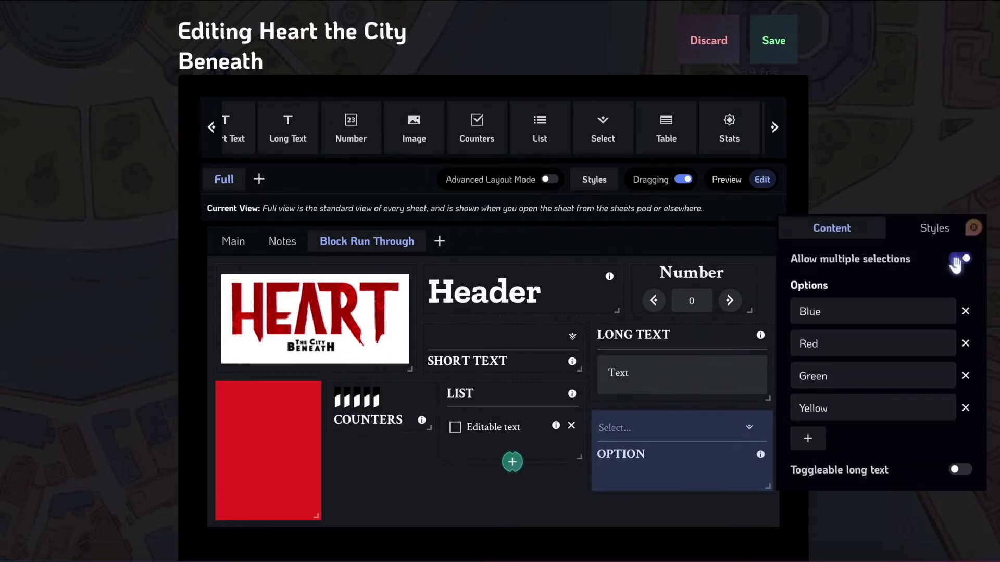
pyautogui.click(747, 433)
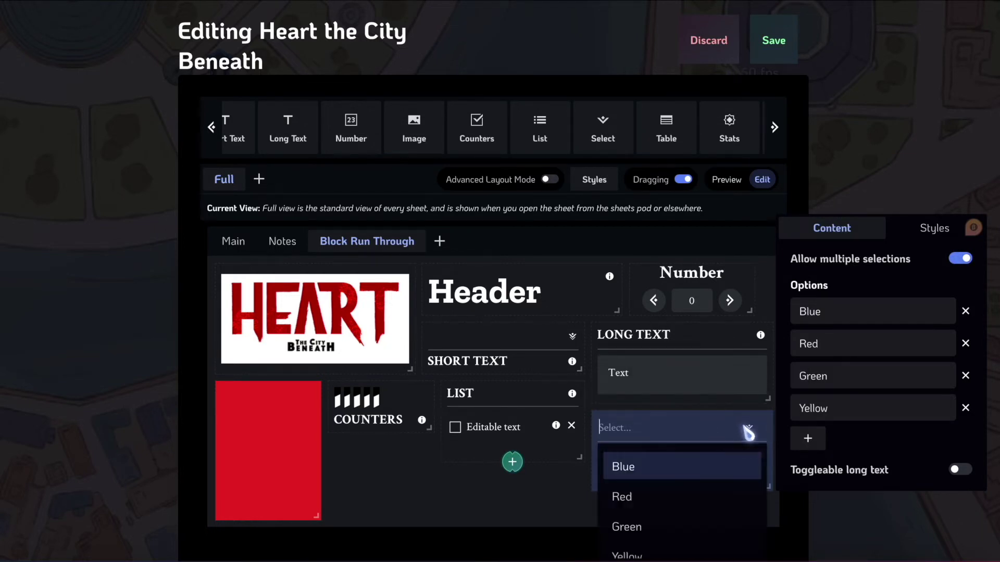
pyautogui.click(643, 474)
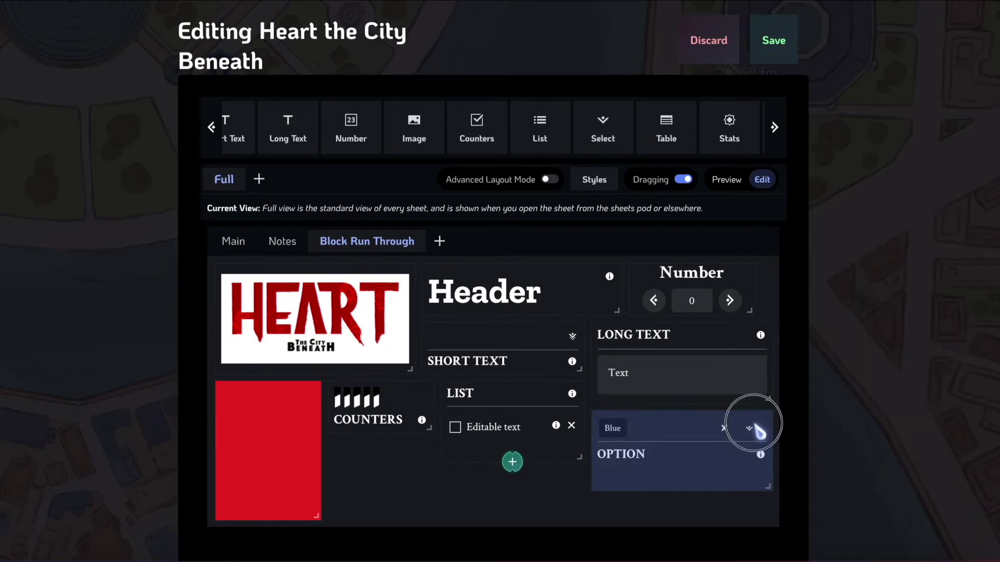
pyautogui.click(753, 426)
pyautogui.click(671, 501)
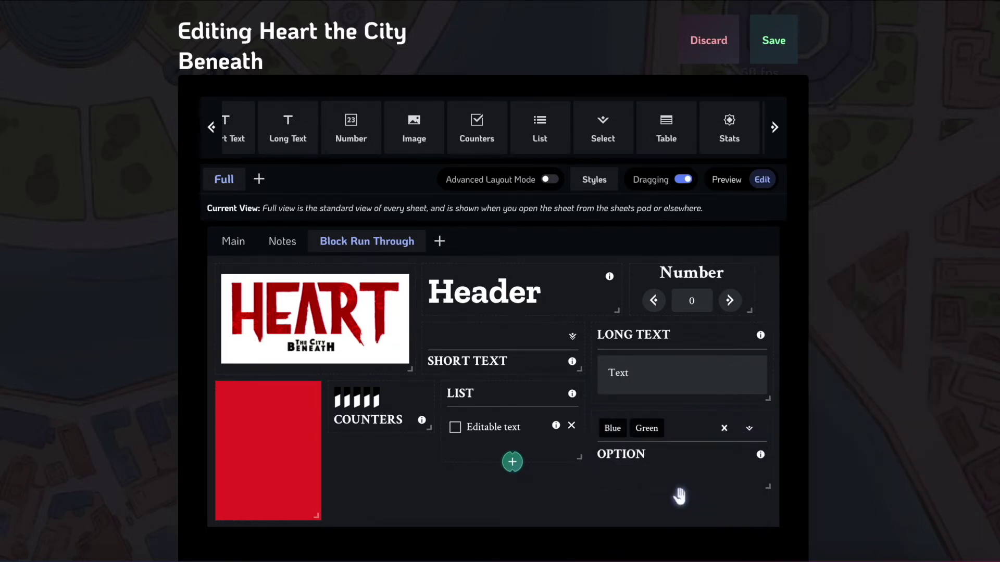
pyautogui.click(724, 428)
# Enable toggleable long text on the select block and expand its details field
pyautogui.click(764, 394)
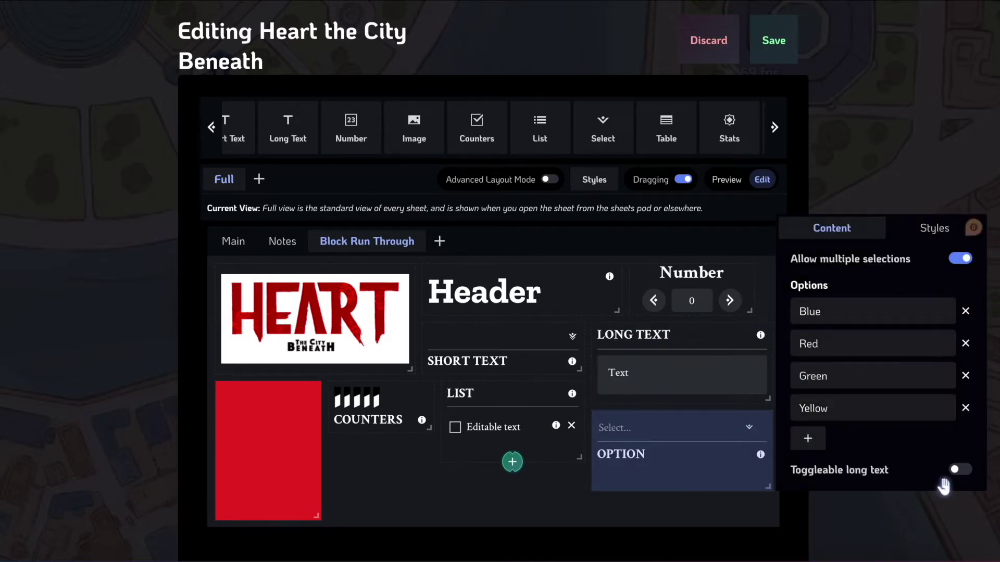
pyautogui.click(959, 472)
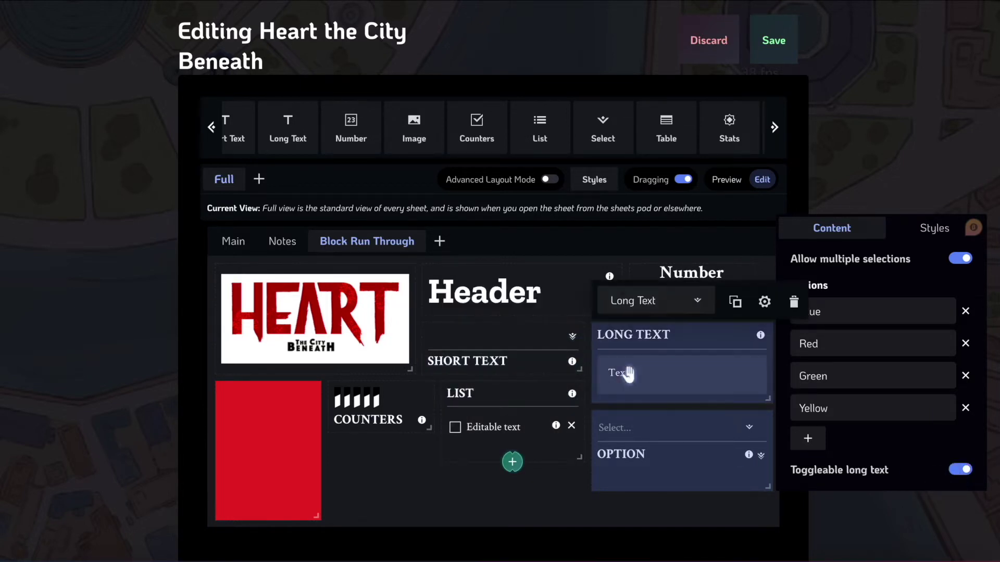
pyautogui.click(760, 456)
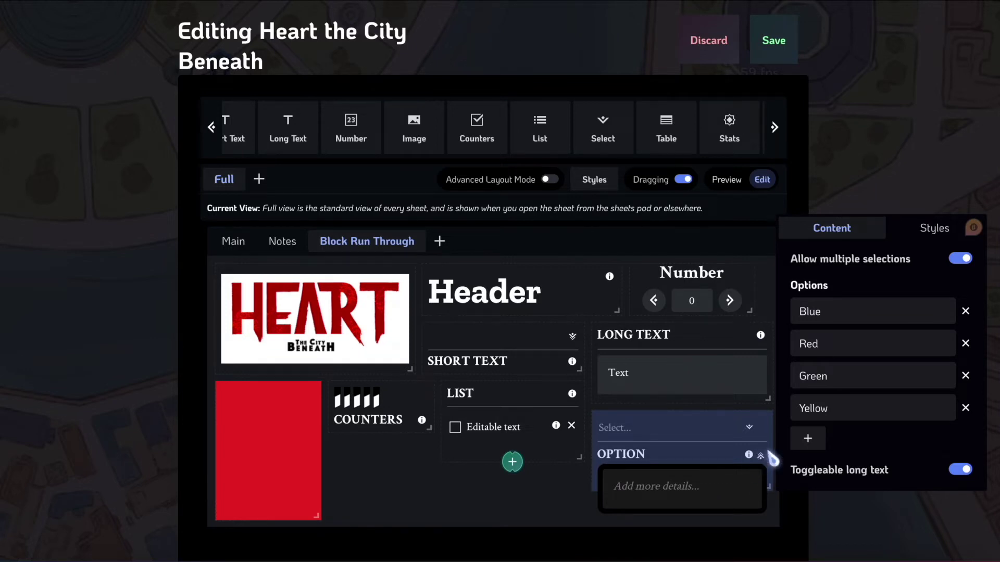
pyautogui.moveTo(762, 463)
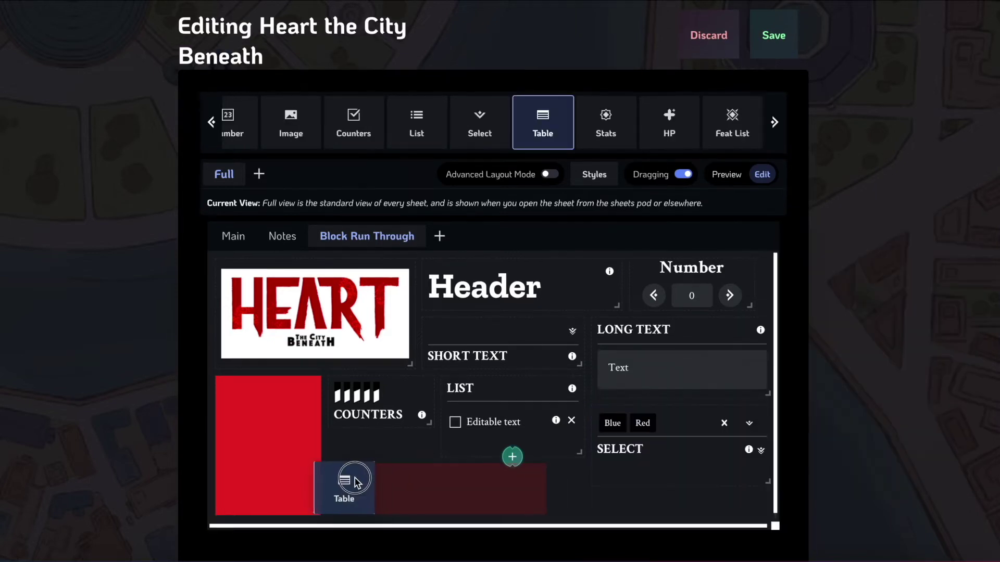
# Add a Table block below the counters and list blocks and name its column headers "TABLE", "NAME" and "WEIGHT"
pyautogui.moveTo(348, 479); pyautogui.dragTo(351, 480)
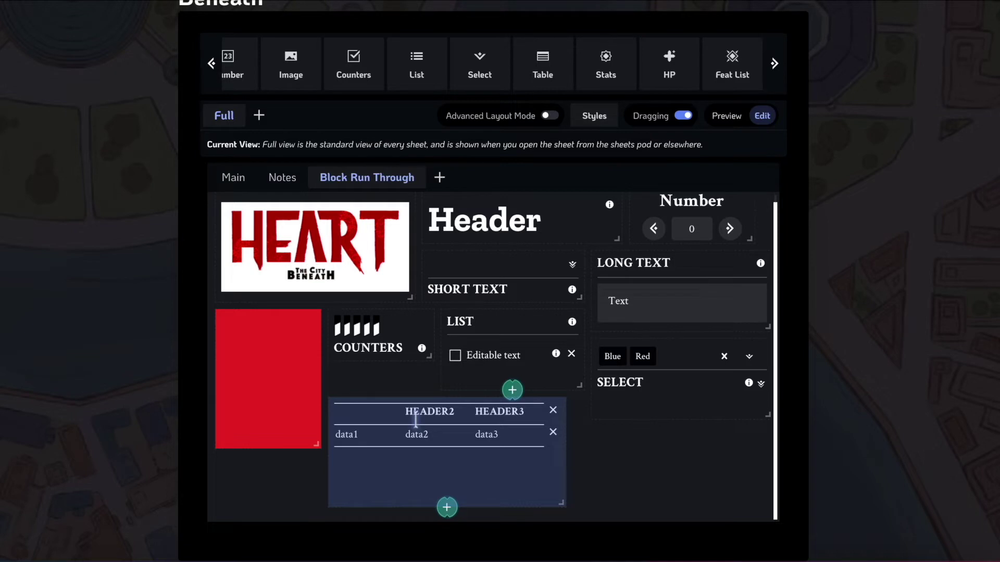
pyautogui.doubleClick(443, 413)
pyautogui.press('BackSpace')
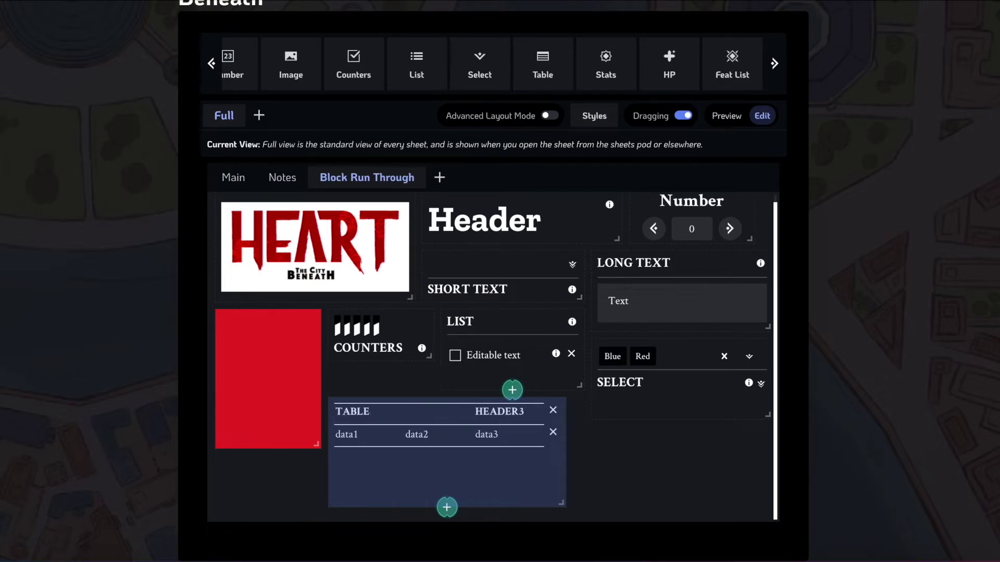
pyautogui.write('NAME')
pyautogui.click(488, 411)
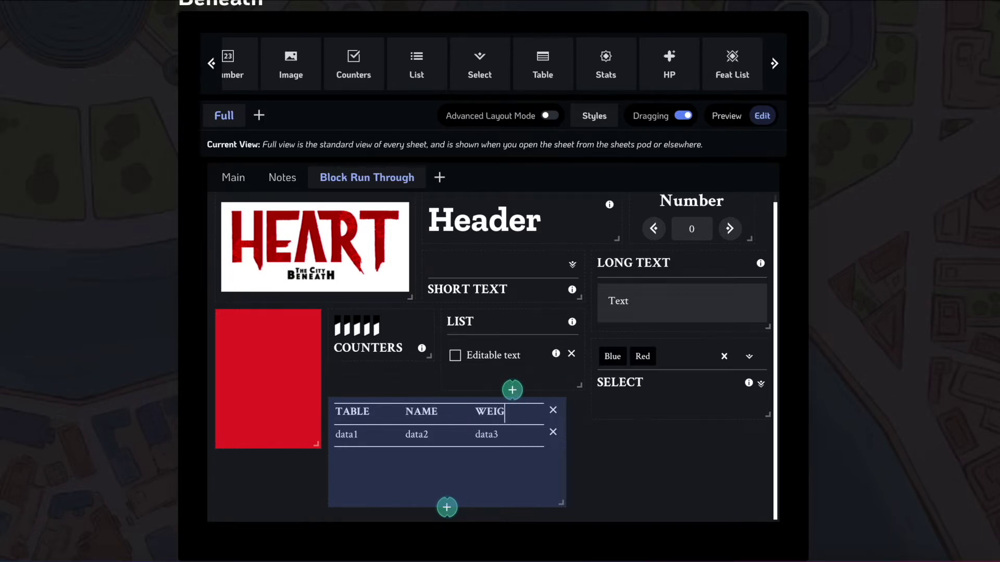
# Fill the table's data row with "Crossbow" under NAME and "5 lbs" under WEIGHT, leaving its first cell empty
pyautogui.doubleClick(416, 435)
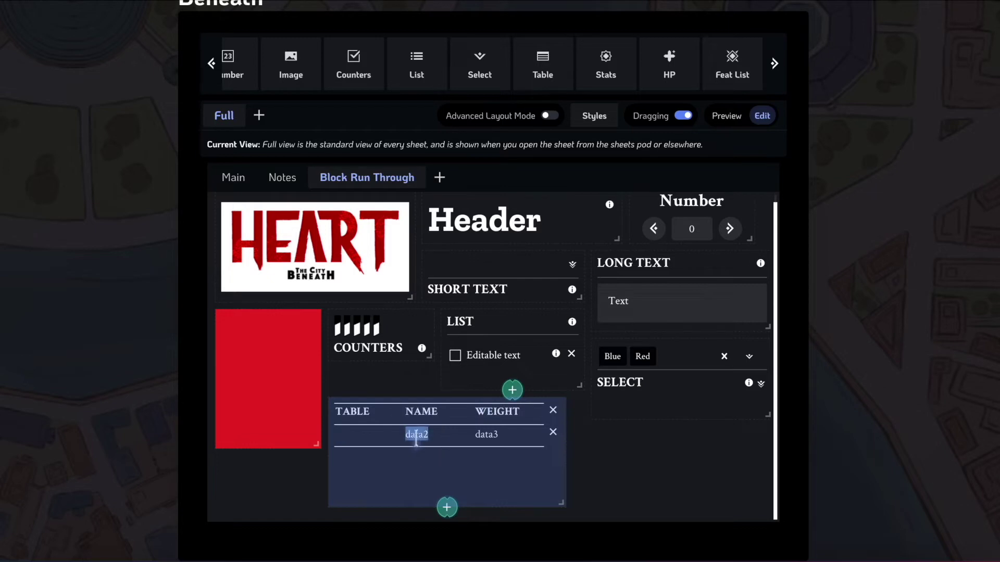
pyautogui.click(415, 436)
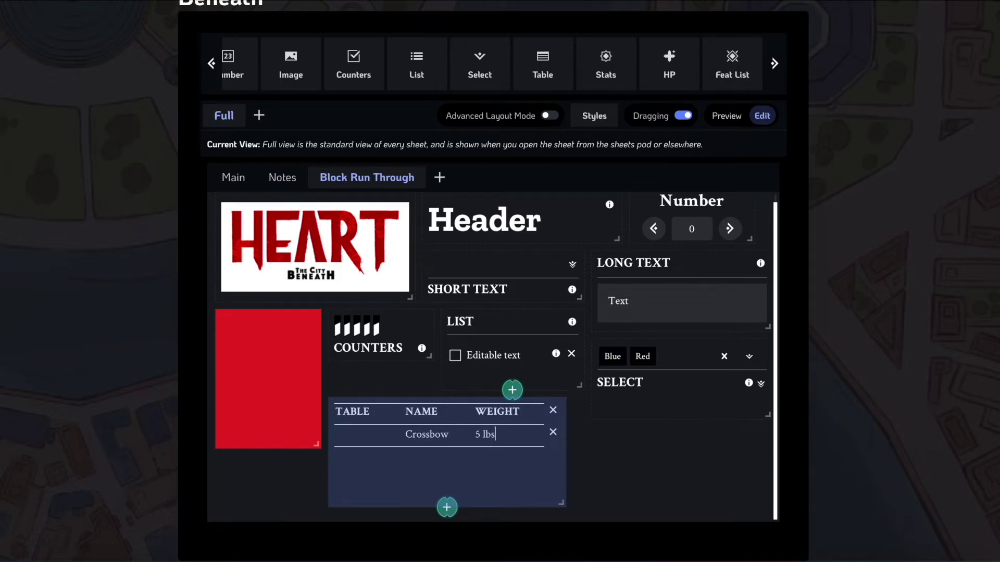
pyautogui.click(525, 464)
# Make the table block taller and add an empty row below the Crossbow row
pyautogui.moveTo(561, 501); pyautogui.dragTo(567, 533)
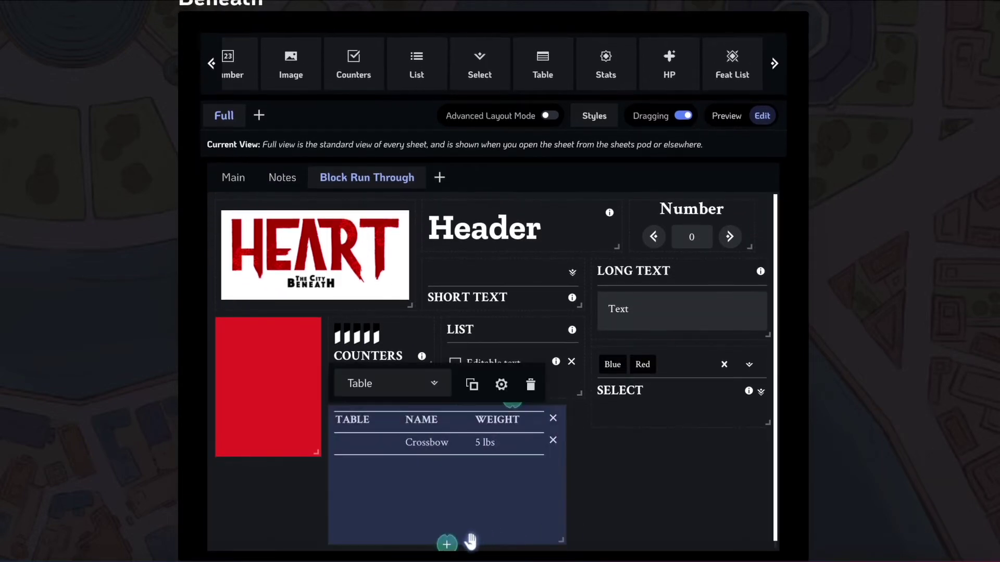
pyautogui.click(446, 544)
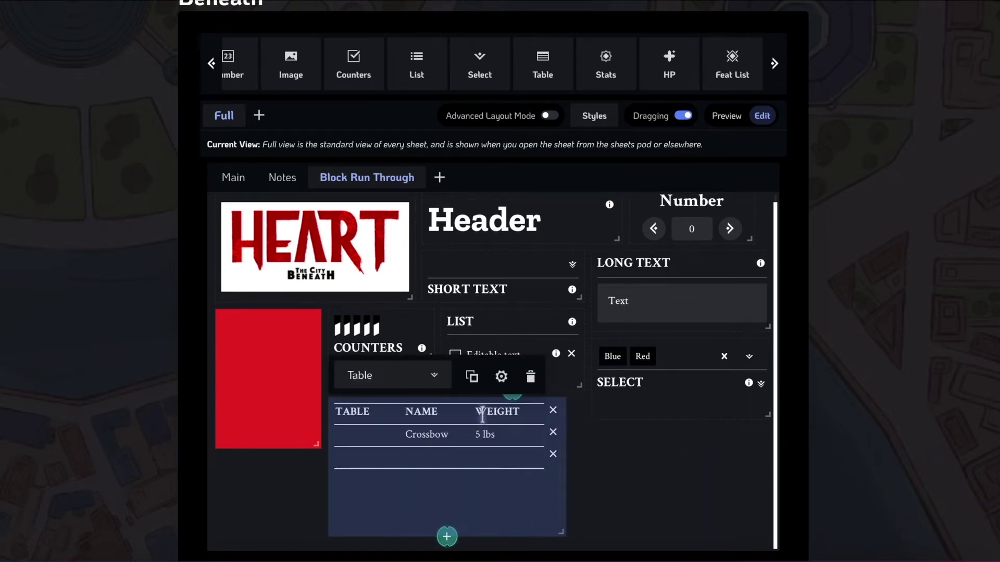
# Try fewer and more columns in the table's content settings, returning the column count to 3
pyautogui.click(501, 376)
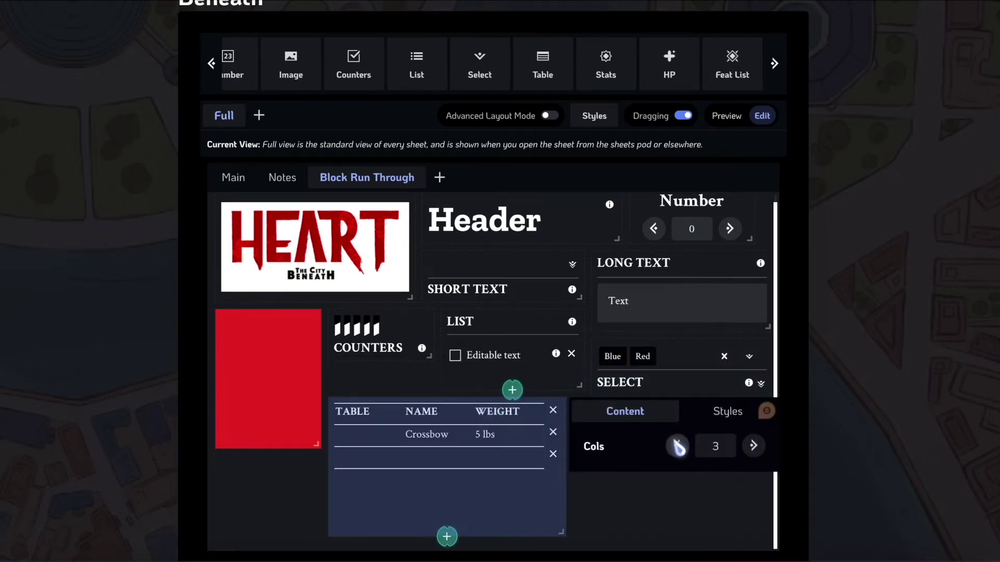
pyautogui.click(677, 447)
pyautogui.click(753, 446)
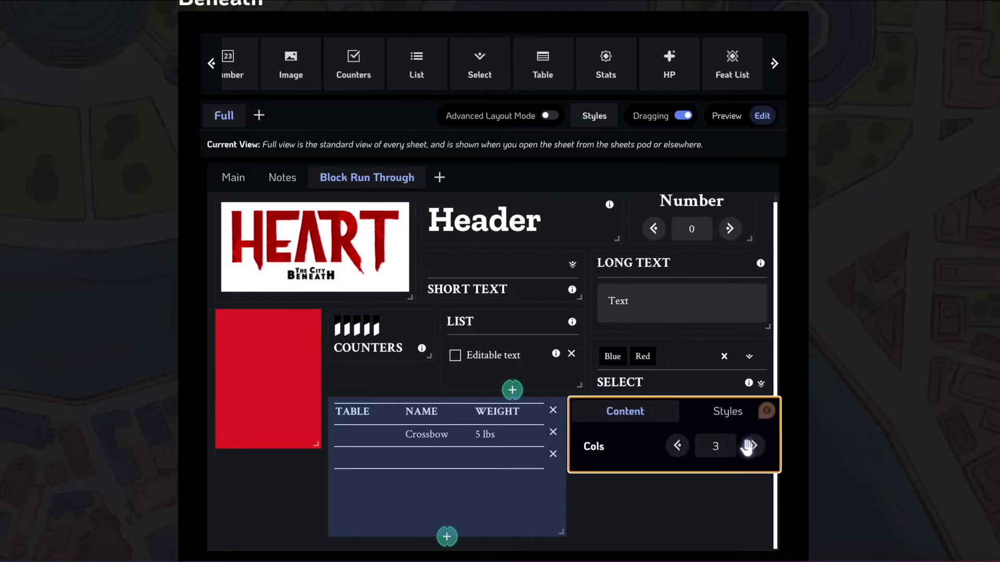
pyautogui.click(750, 446)
pyautogui.click(677, 447)
# Turn off the table's row borders in its style settings and try its column borders on and off
pyautogui.click(734, 413)
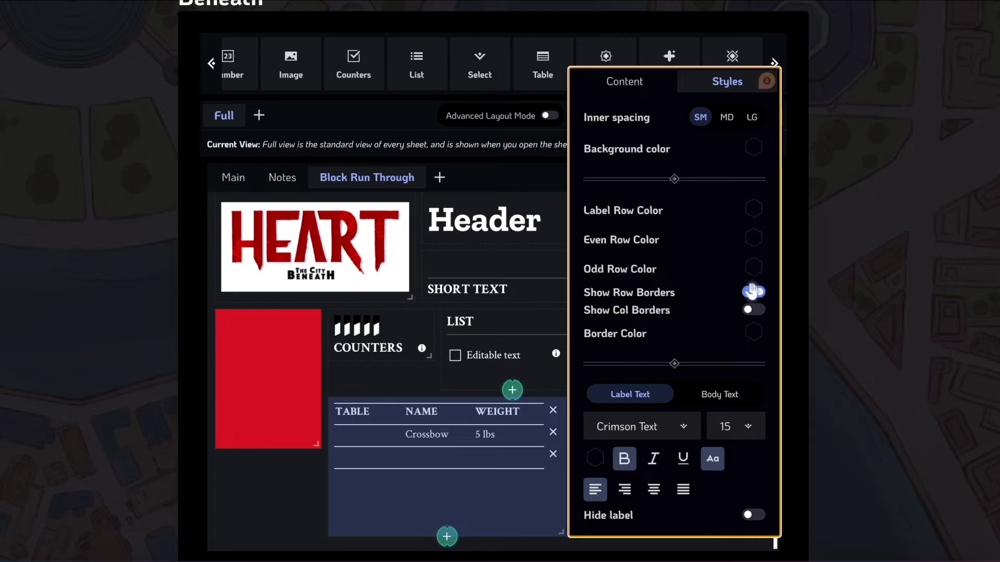
pyautogui.moveTo(441, 410)
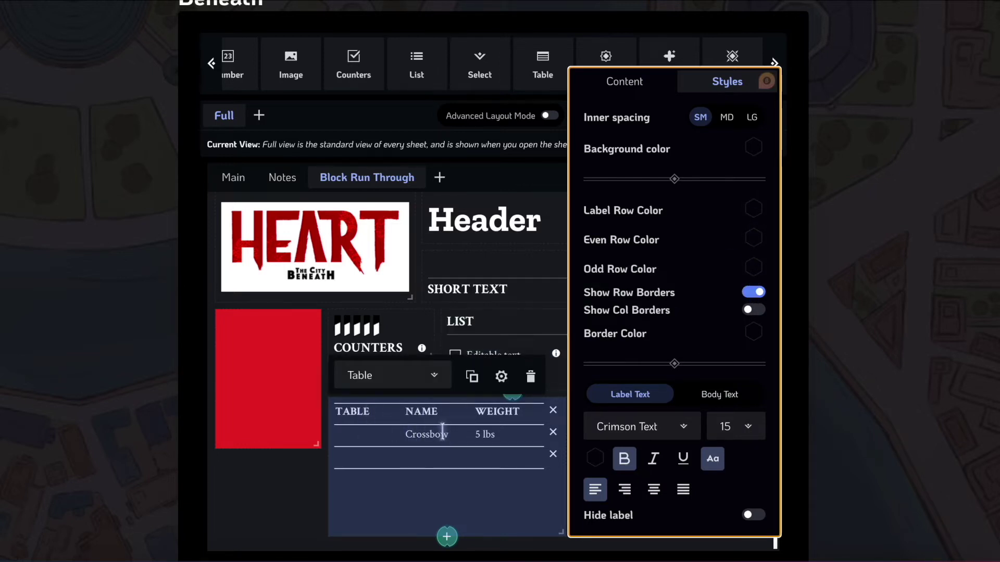
pyautogui.click(753, 310)
pyautogui.click(756, 294)
pyautogui.click(754, 310)
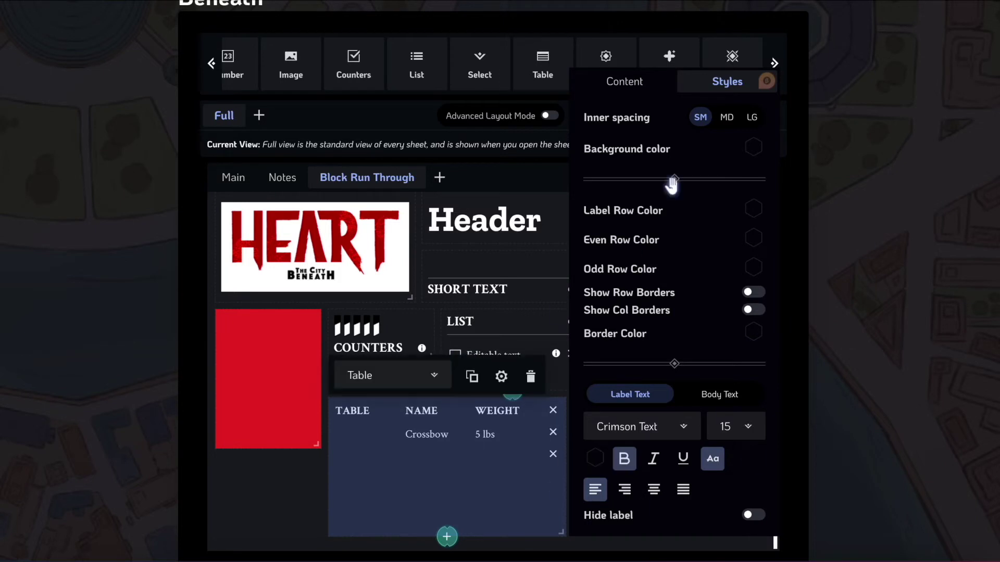
pyautogui.click(940, 254)
# Shorten the table block level with the red block's lower edge and widen it to align with the list block's right edge
pyautogui.moveTo(562, 532); pyautogui.dragTo(566, 501)
pyautogui.click(551, 490)
pyautogui.scroll(2, 562, 497)
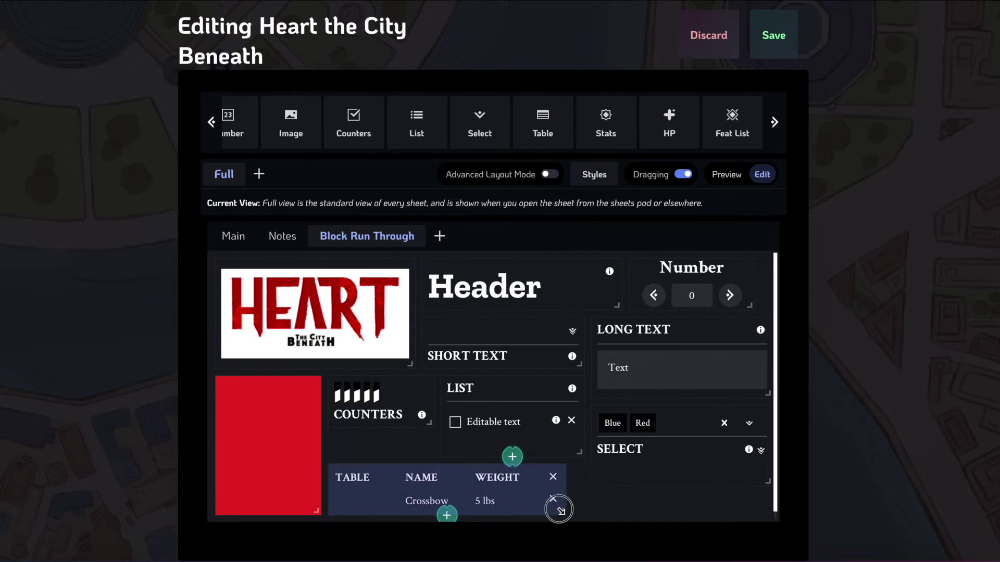
# Add a Stats block directly below the select block and make it taller
pyautogui.moveTo(599, 123); pyautogui.dragTo(635, 515)
pyautogui.moveTo(767, 532); pyautogui.dragTo(769, 561)
pyautogui.scroll(-2, 708, 518)
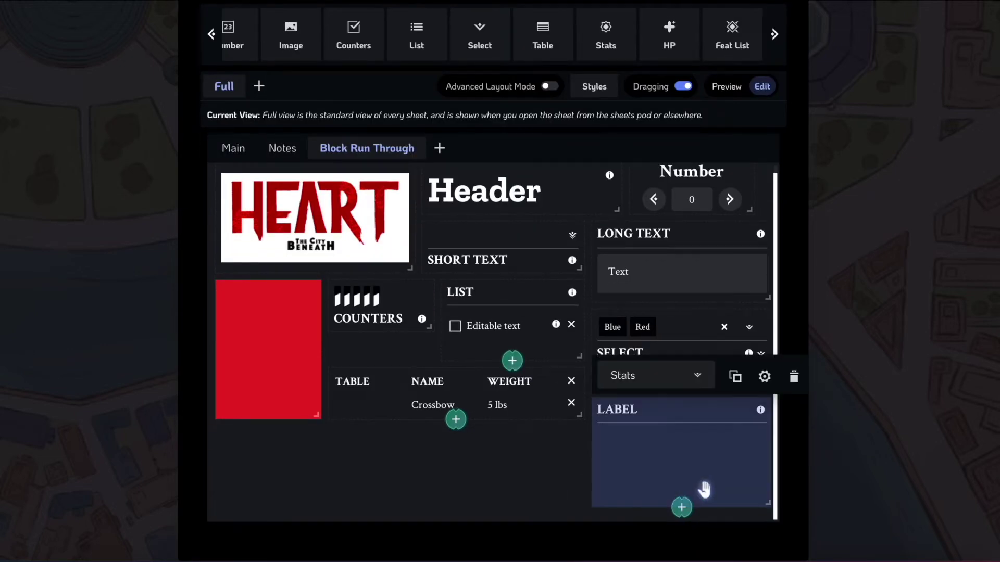
# Add two stats to the Stats block and extend the block's height
pyautogui.click(682, 508)
pyautogui.moveTo(763, 500); pyautogui.dragTo(763, 537)
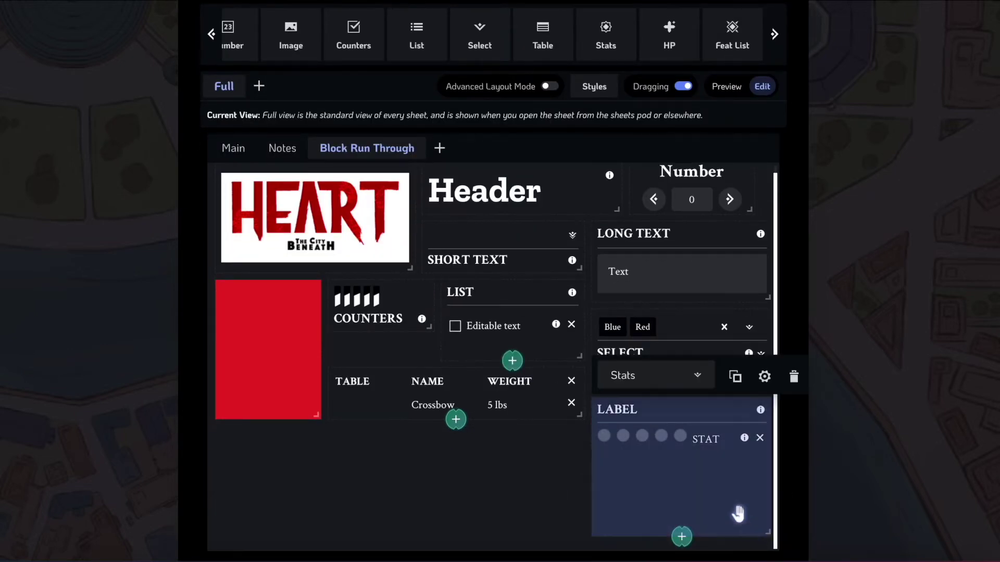
pyautogui.scroll(-1, 729, 513)
pyautogui.click(682, 507)
# Change the Stats block's label to "STATS" and open the block's content settings
pyautogui.doubleClick(681, 380)
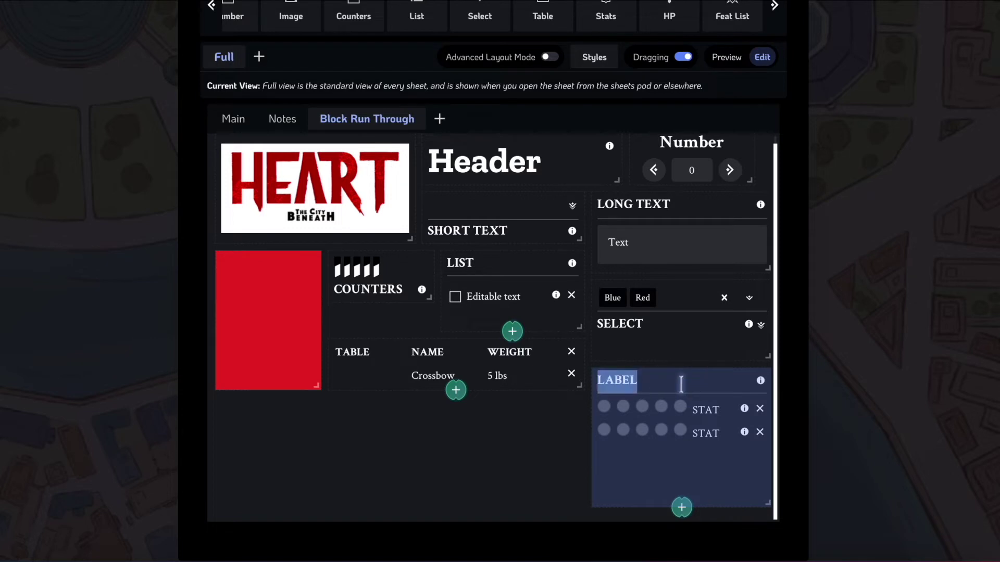
pyautogui.write('STATS')
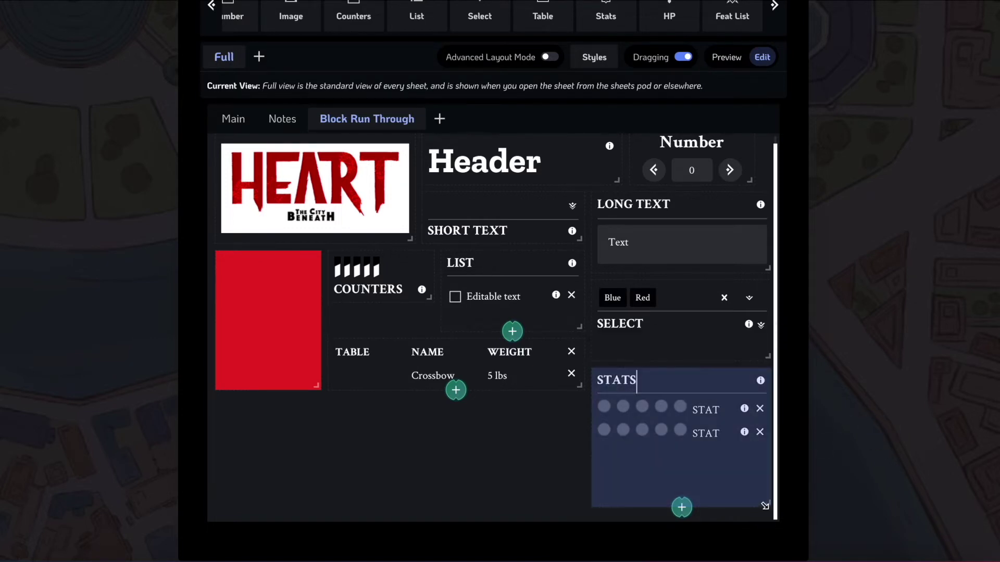
pyautogui.click(764, 347)
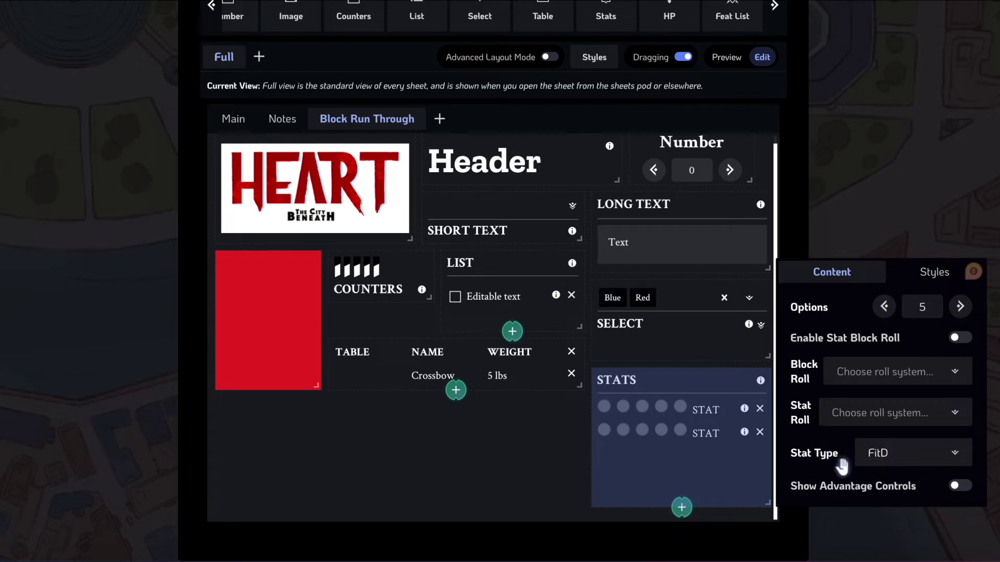
# Set the Stats block's stat type to Modifier and enter modifier values of 3 and -1 for the two stats
pyautogui.moveTo(608, 419)
pyautogui.click(876, 453)
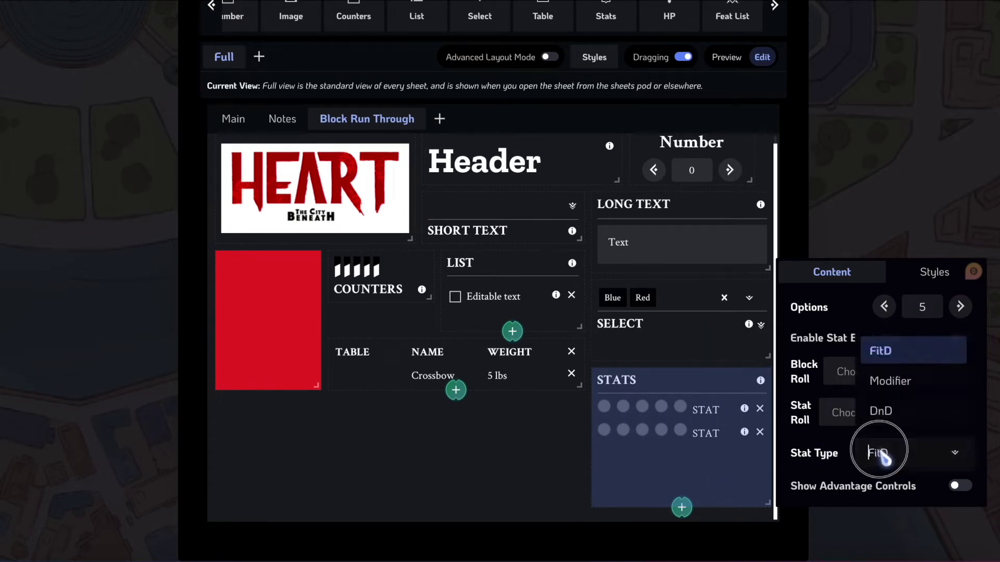
pyautogui.click(912, 382)
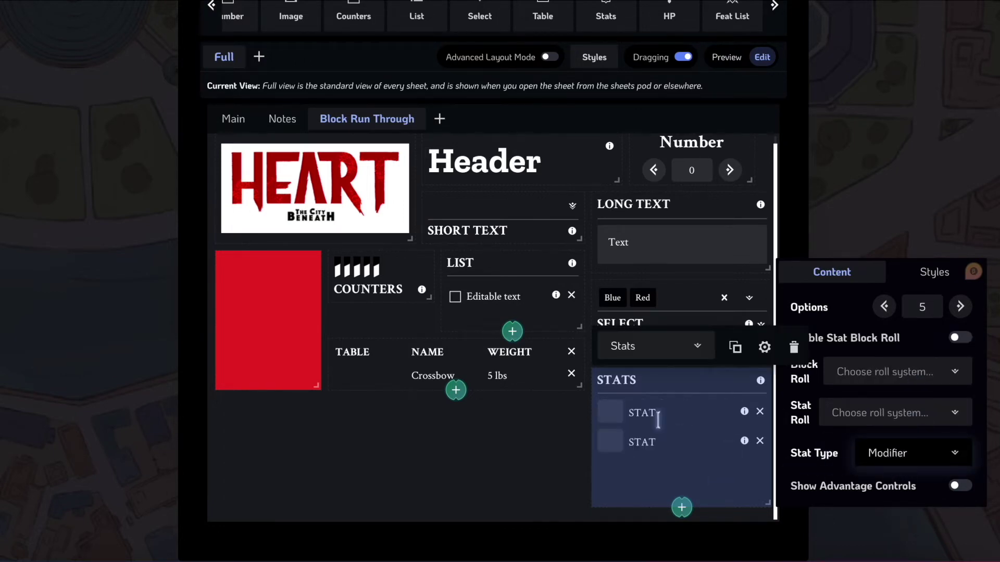
pyautogui.click(613, 411)
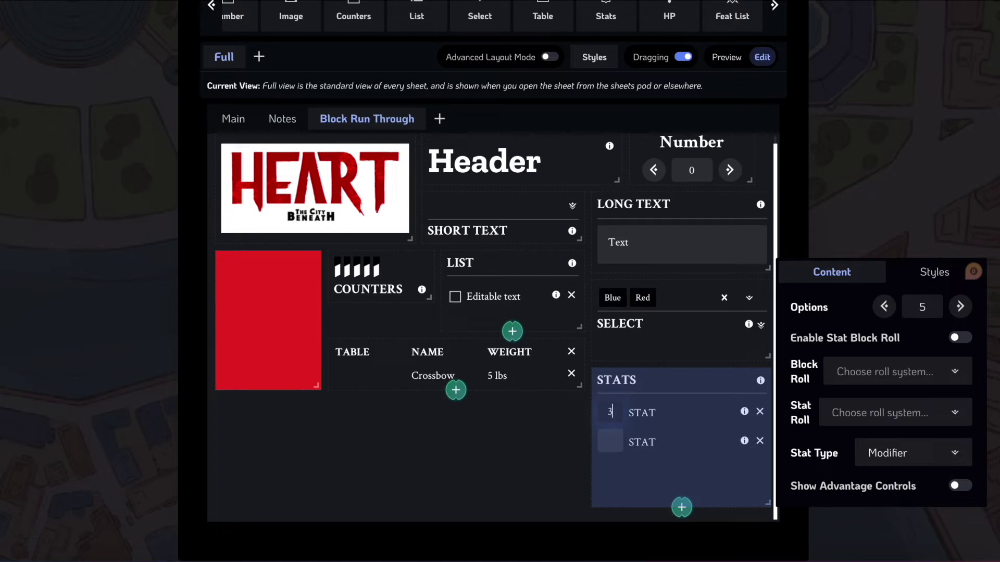
pyautogui.click(614, 443)
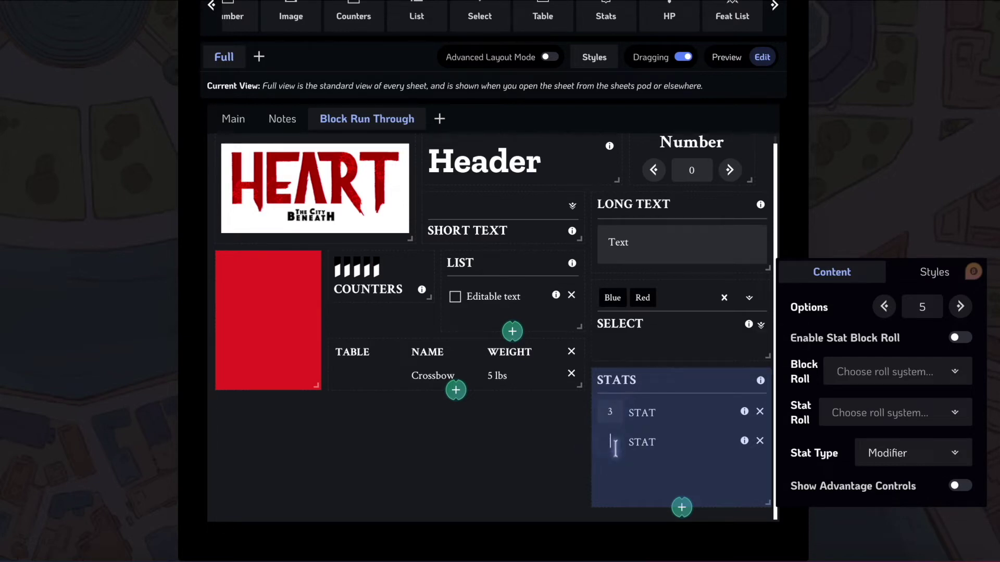
# Set the Stats block's stat type to DnD and enter scores of 13 and 9 for the two stats
pyautogui.click(910, 461)
pyautogui.click(906, 414)
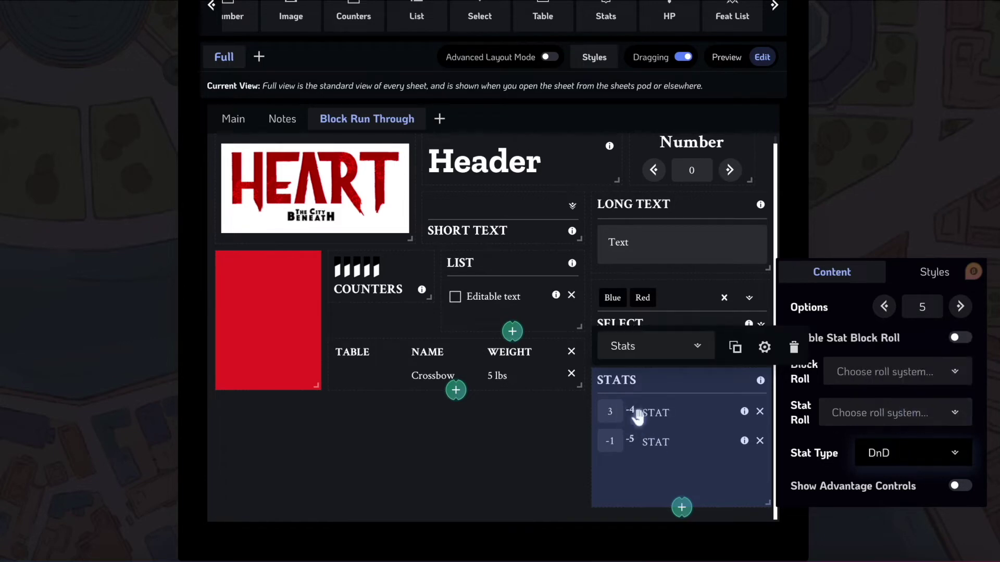
pyautogui.click(610, 411)
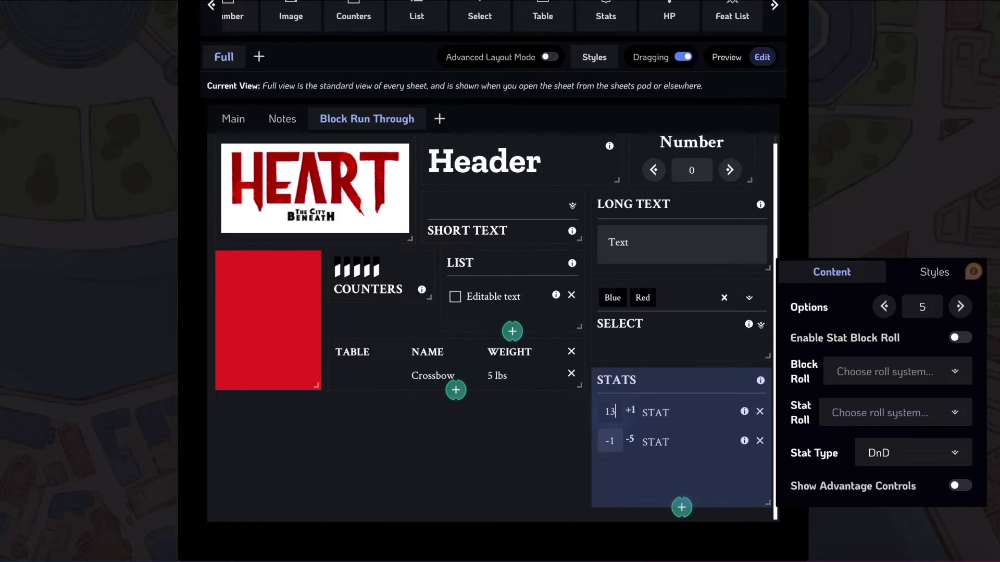
pyautogui.click(610, 443)
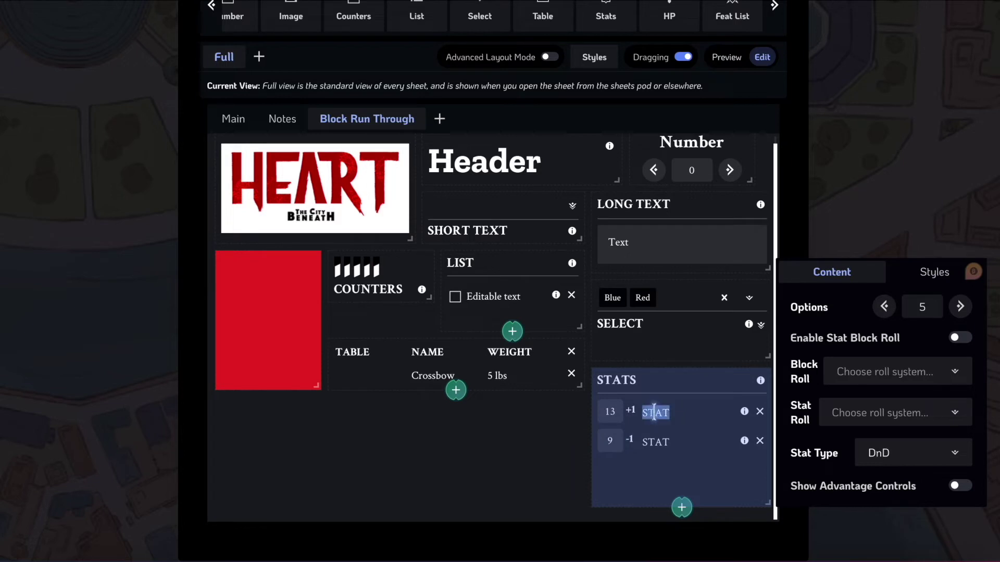
# Rename the first stat "STR" and the second stat "DEX"
pyautogui.write('R')
pyautogui.click(663, 441)
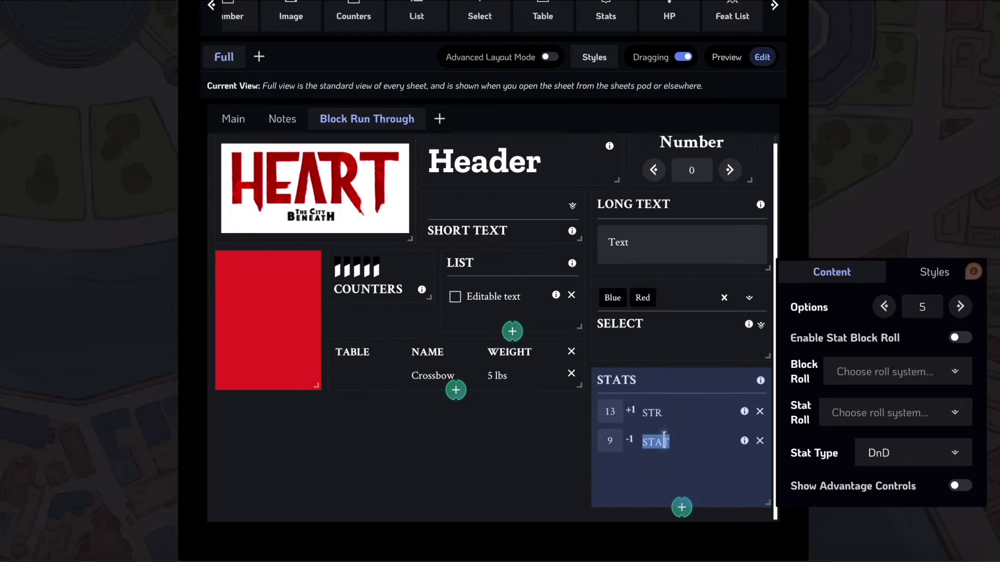
pyautogui.write('DEX')
pyautogui.click(685, 470)
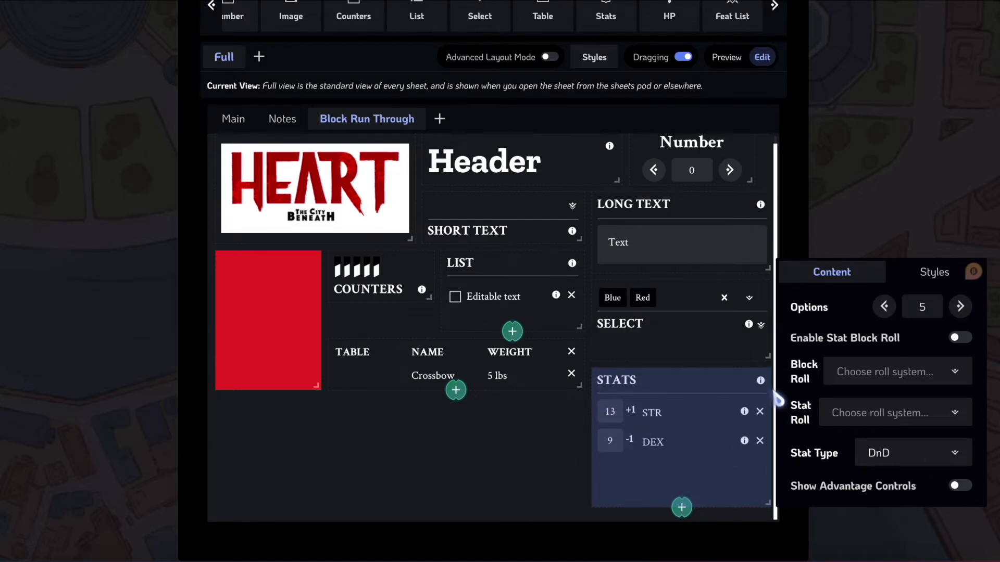
# Try out the stat block roll on the Stats block by enabling it and disabling it again
pyautogui.click(851, 367)
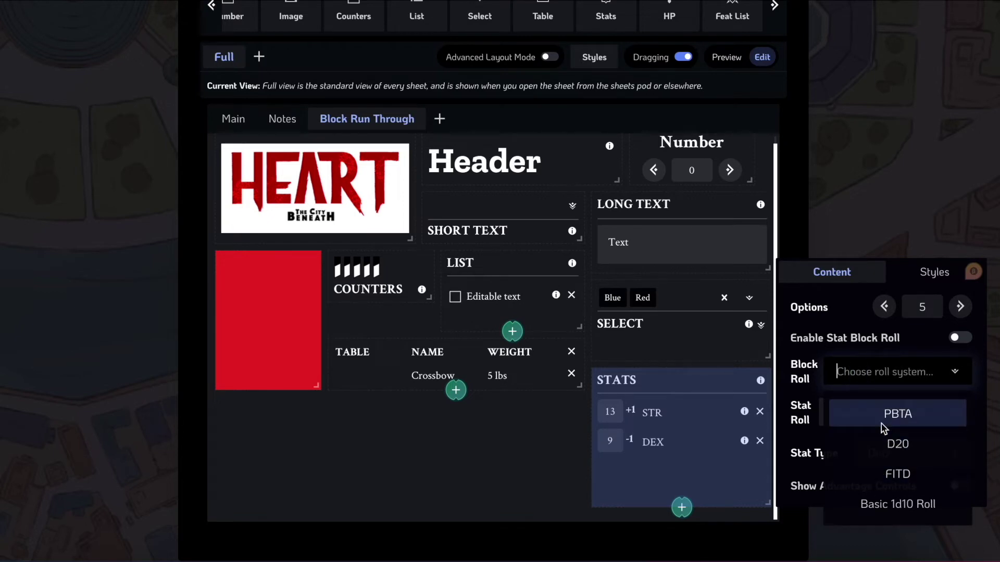
pyautogui.click(847, 357)
pyautogui.click(957, 337)
pyautogui.moveTo(659, 388)
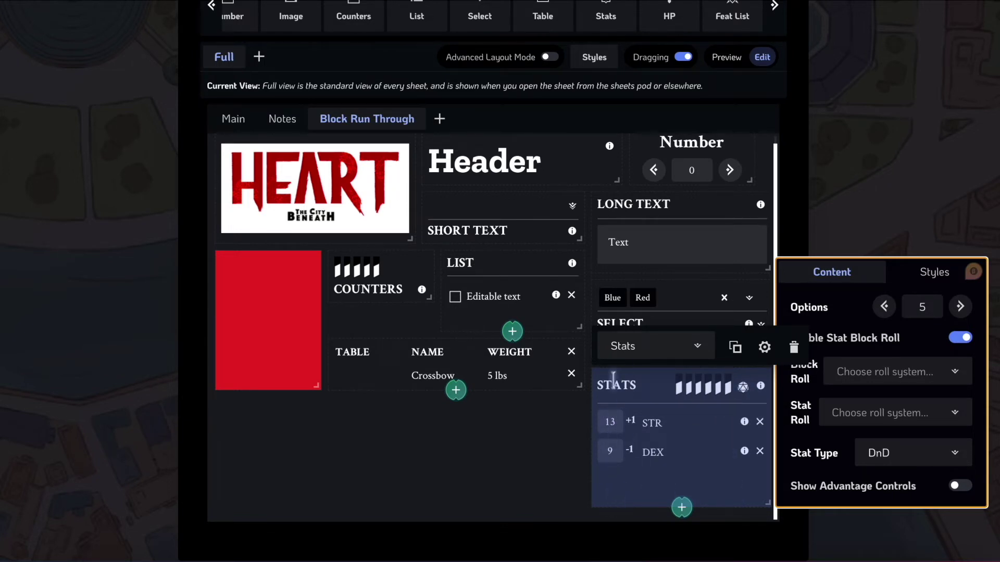
pyautogui.click(957, 338)
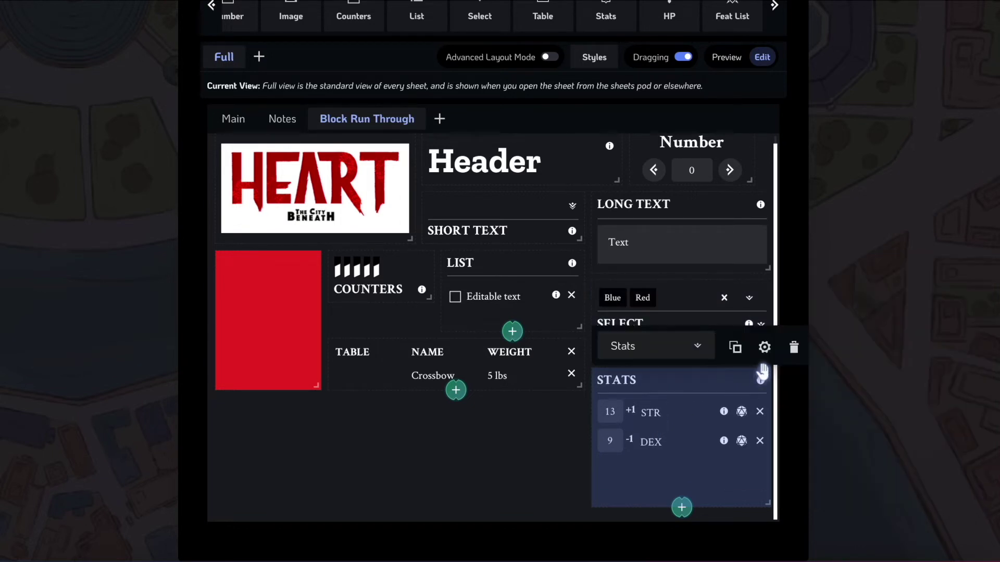
# Clear the Stats block's stat roll system and select D20 for it
pyautogui.click(766, 350)
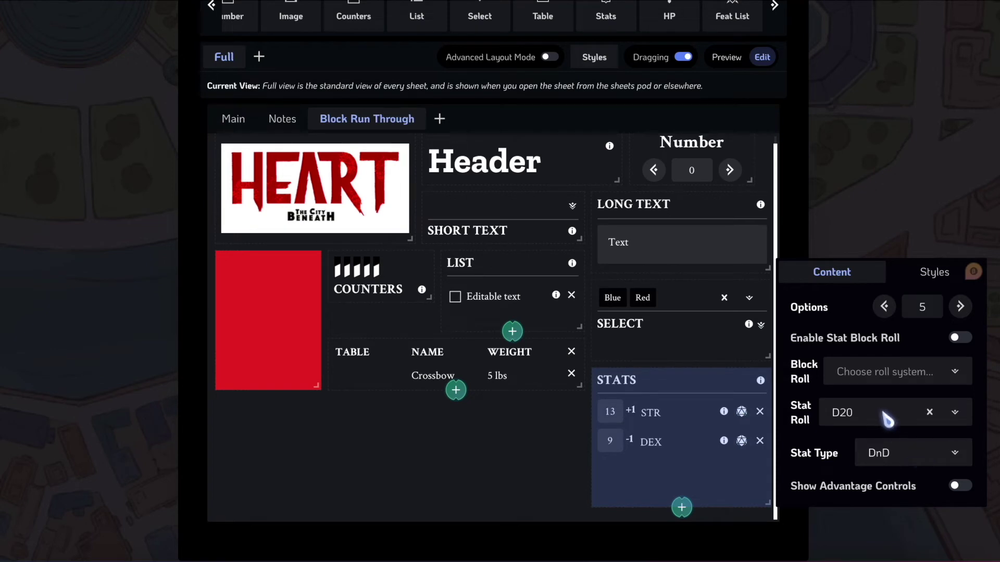
pyautogui.click(929, 412)
pyautogui.click(948, 420)
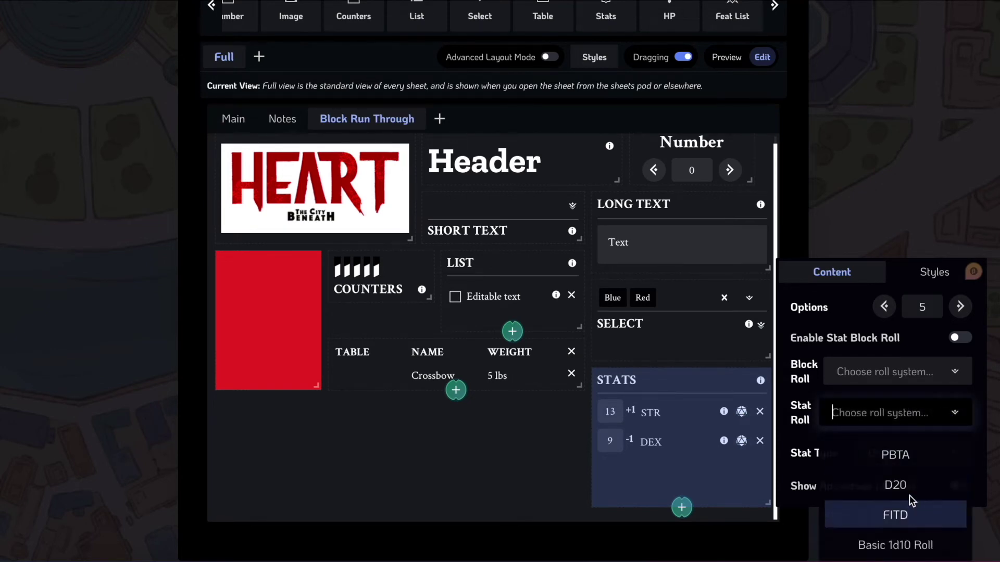
pyautogui.click(896, 480)
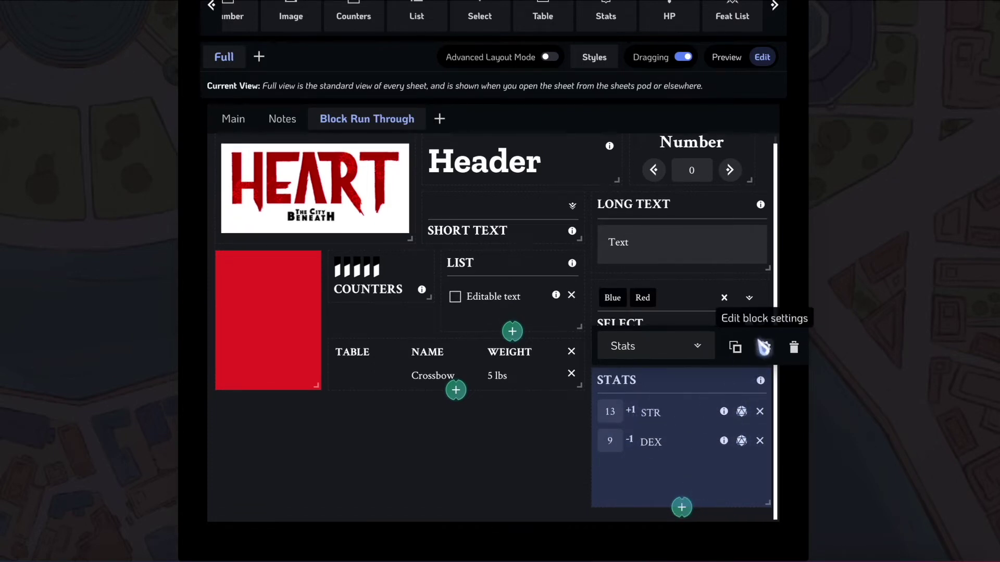
# Switch the Stats block's stat type to Modifier for comparison and back to DnD
pyautogui.click(764, 348)
pyautogui.click(921, 456)
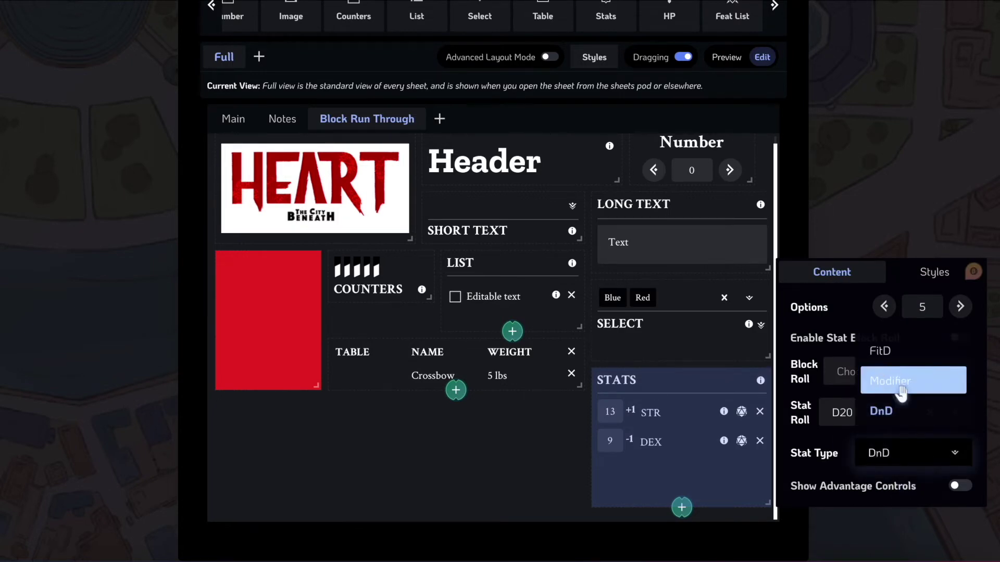
pyautogui.click(901, 383)
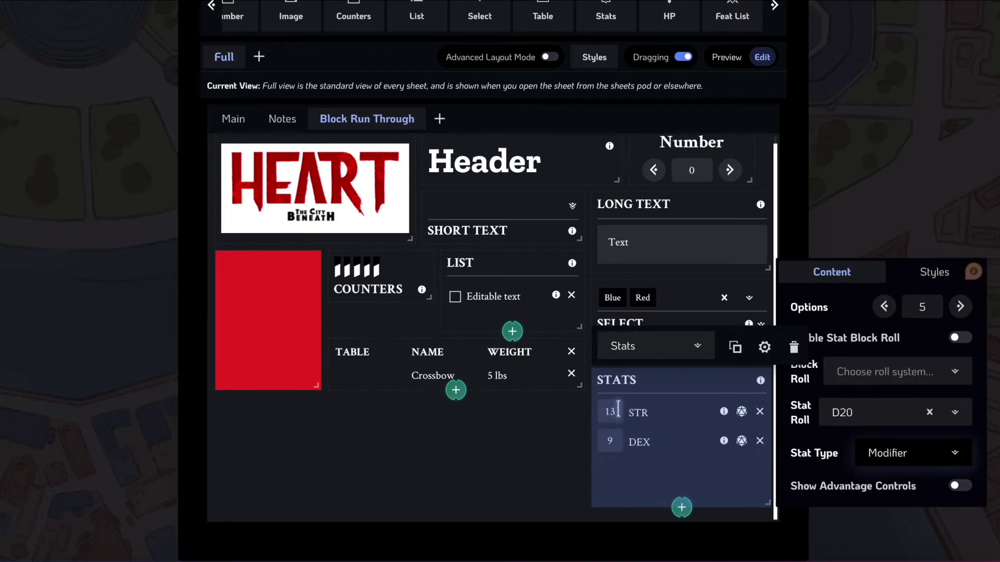
pyautogui.click(874, 452)
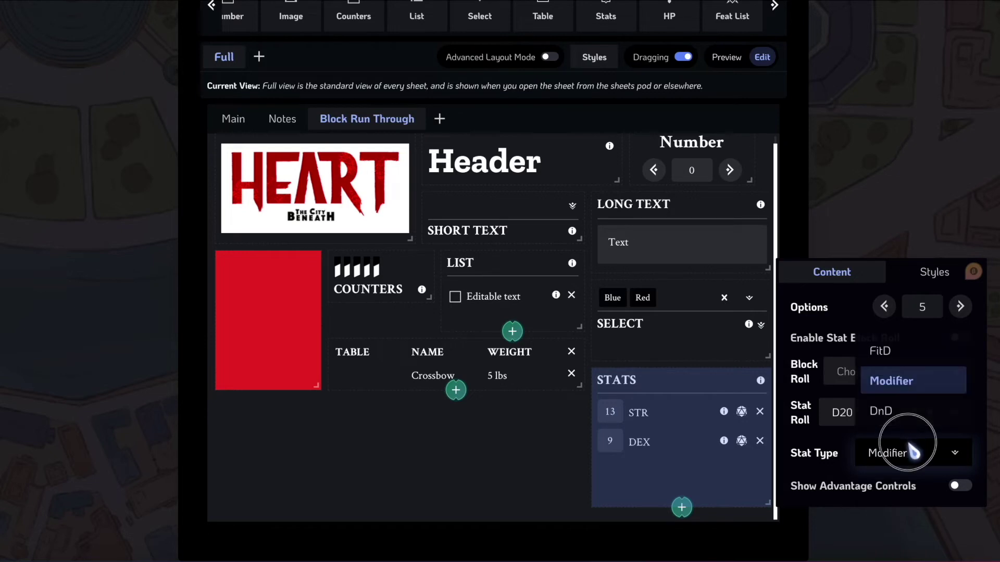
pyautogui.click(904, 410)
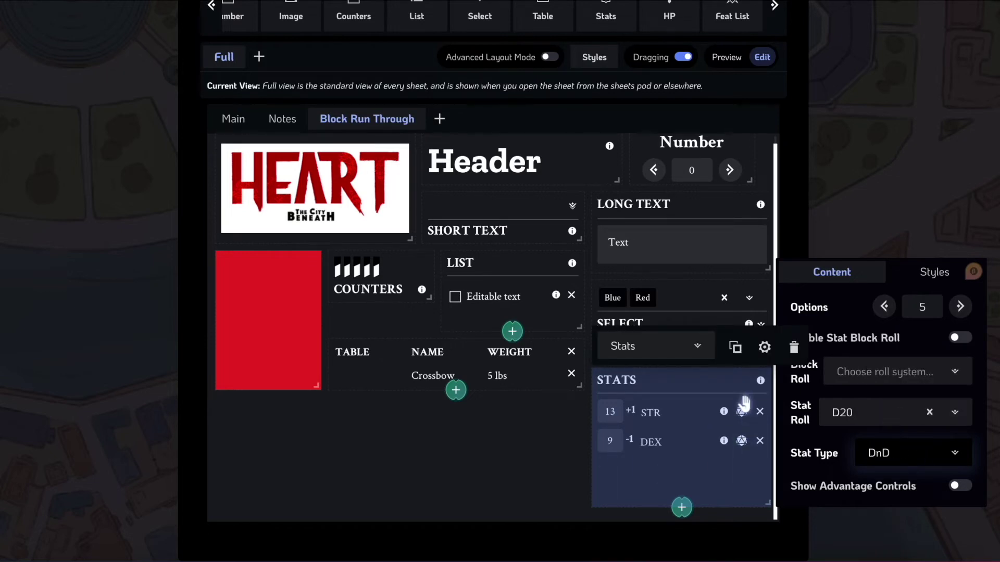
# Shorten the Stats block so that it ends just below the DEX stat
pyautogui.click(634, 486)
pyautogui.moveTo(768, 499)
pyautogui.mouseDown()
pyautogui.moveTo(761, 486)
pyautogui.moveTo(768, 527)
pyautogui.moveTo(763, 504)
pyautogui.mouseUp()
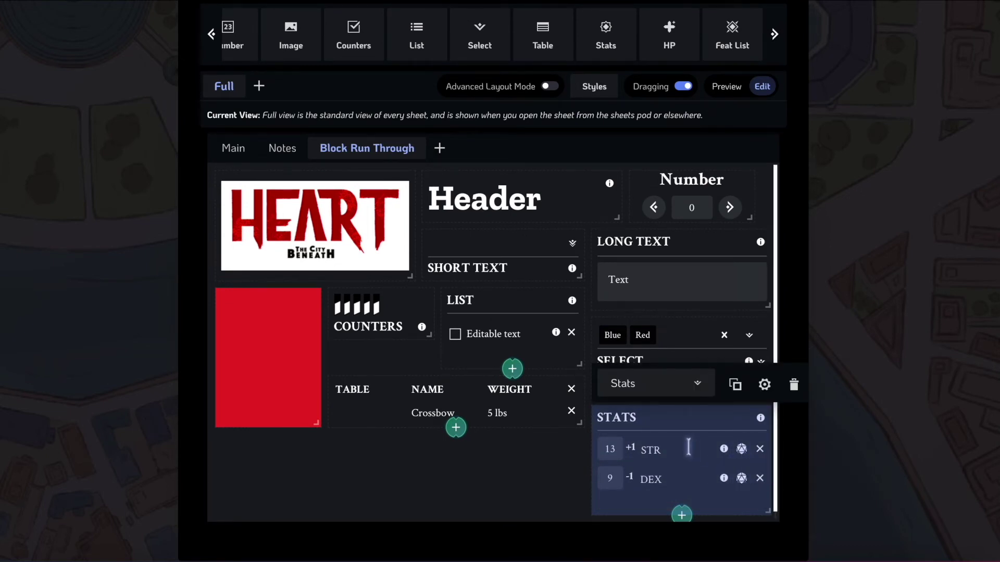
pyautogui.scroll(-1, 697, 446)
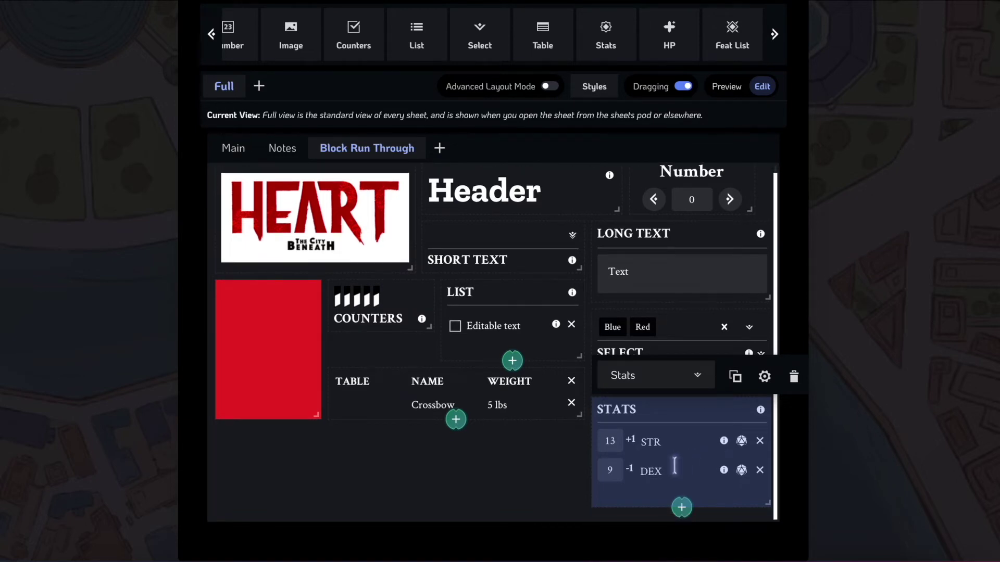
pyautogui.click(765, 377)
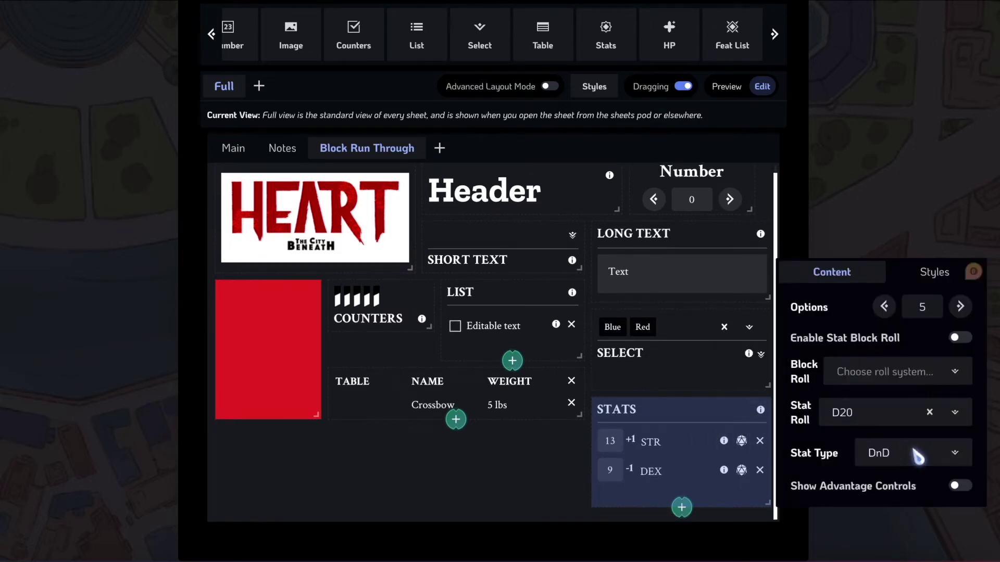
pyautogui.click(886, 423)
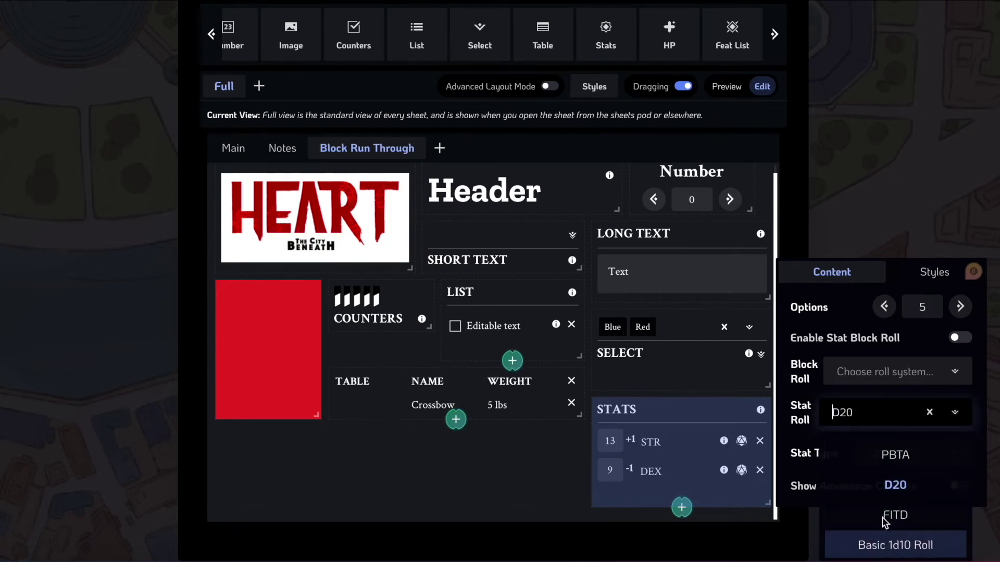
pyautogui.click(884, 423)
pyautogui.click(516, 472)
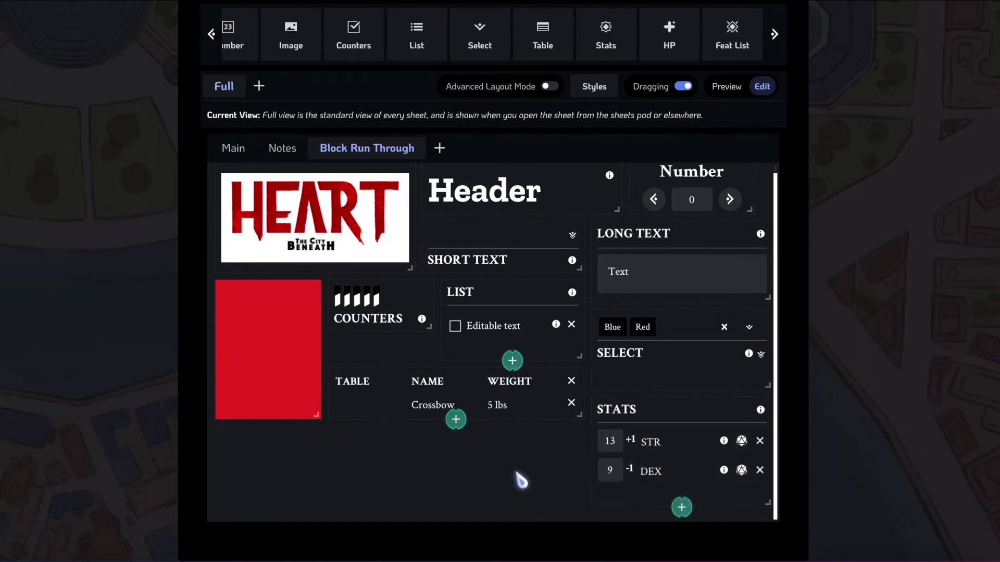
# Add an HP block directly below the red block, align their left edges and widen it to the counters block's right edge
pyautogui.scroll(2, 625, 260)
pyautogui.scroll(-2, 669, 107)
pyautogui.moveTo(537, 102); pyautogui.dragTo(310, 531)
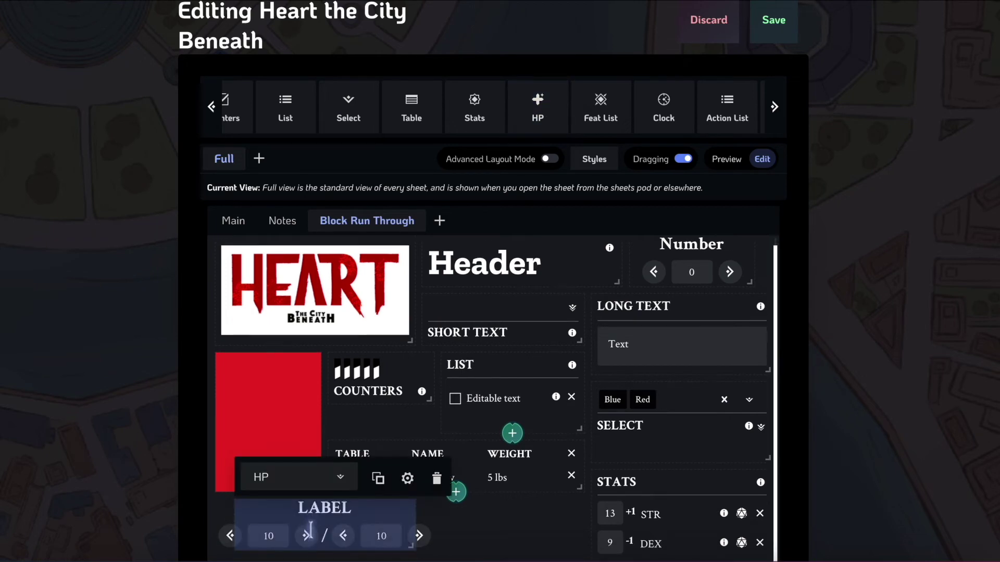
pyautogui.click(368, 508)
pyautogui.moveTo(371, 504); pyautogui.dragTo(348, 510)
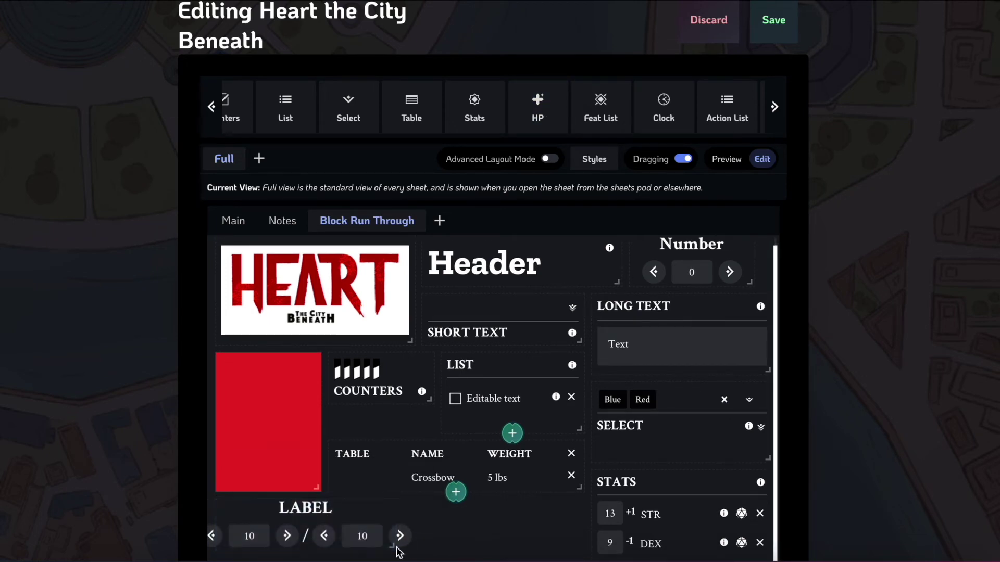
pyautogui.moveTo(395, 546); pyautogui.dragTo(442, 547)
pyautogui.scroll(-1, 442, 546)
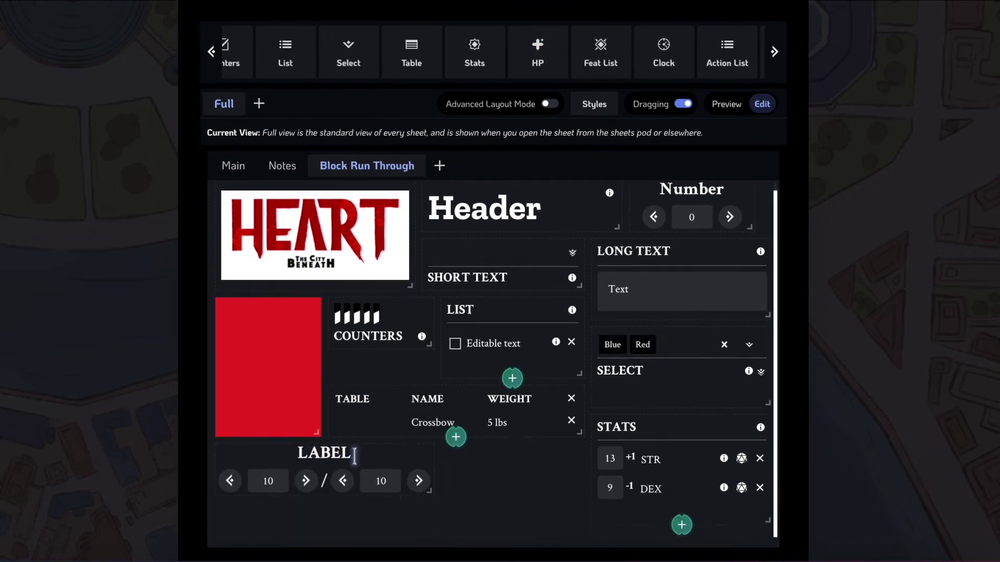
# Change the HP block's label to "HP" and turn off its connection to character health
pyautogui.doubleClick(324, 453)
pyautogui.press('BackSpace')
pyautogui.write('HP')
pyautogui.click(389, 424)
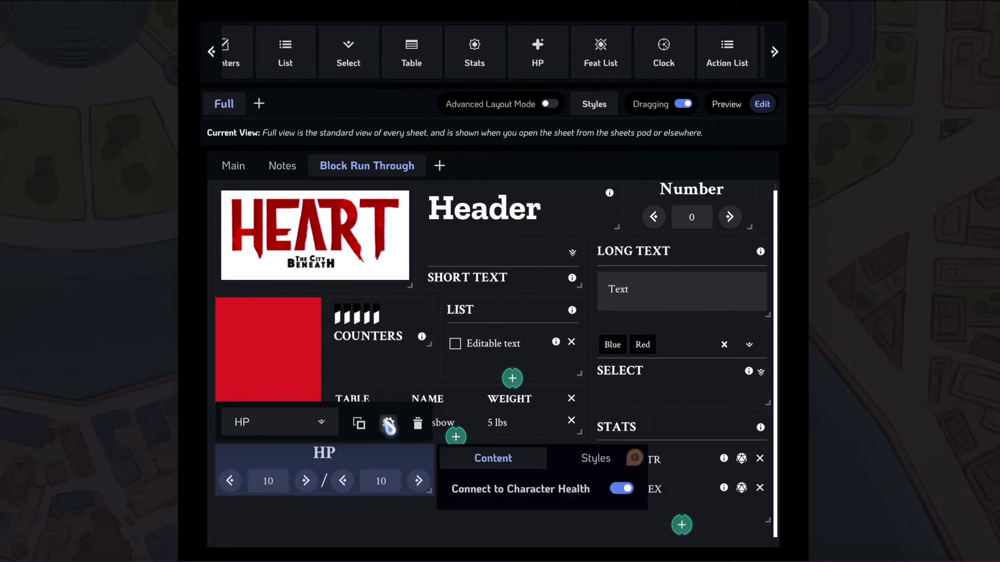
pyautogui.click(623, 492)
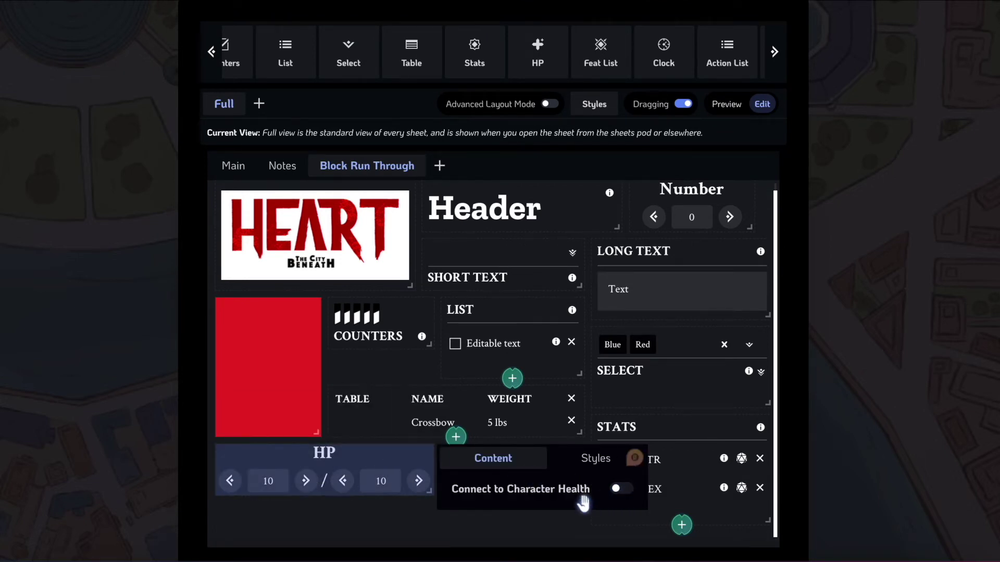
pyautogui.click(319, 507)
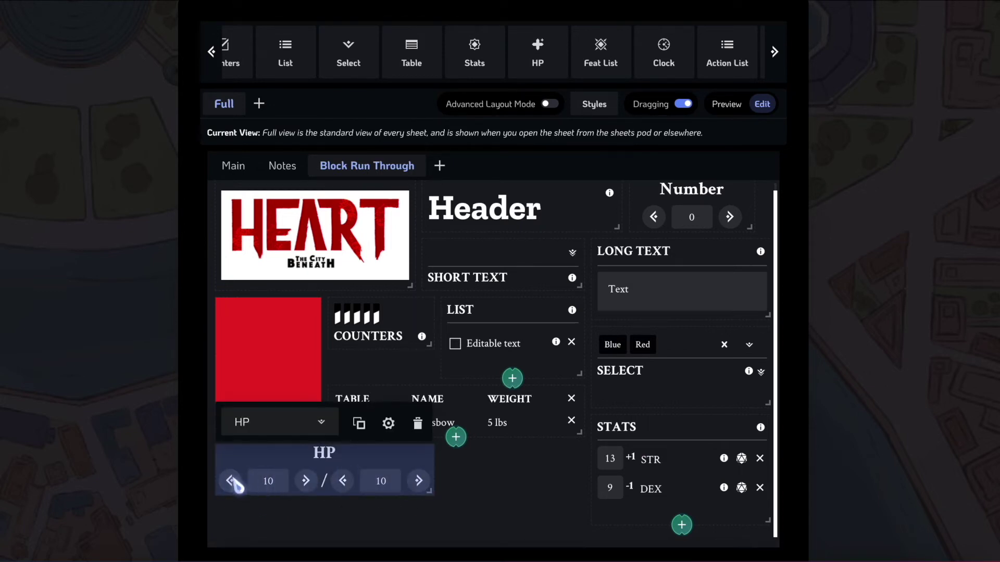
pyautogui.click(388, 423)
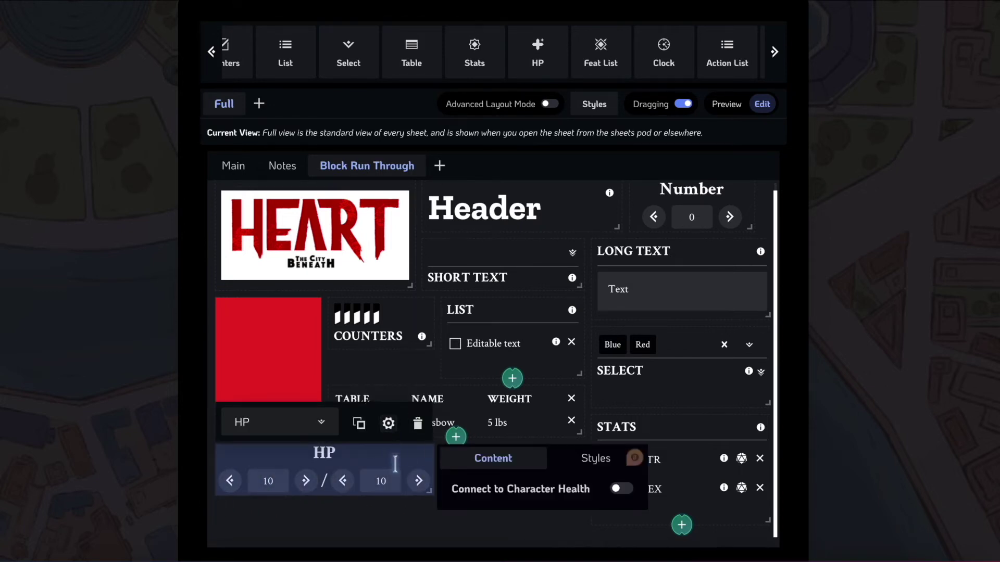
pyautogui.click(591, 459)
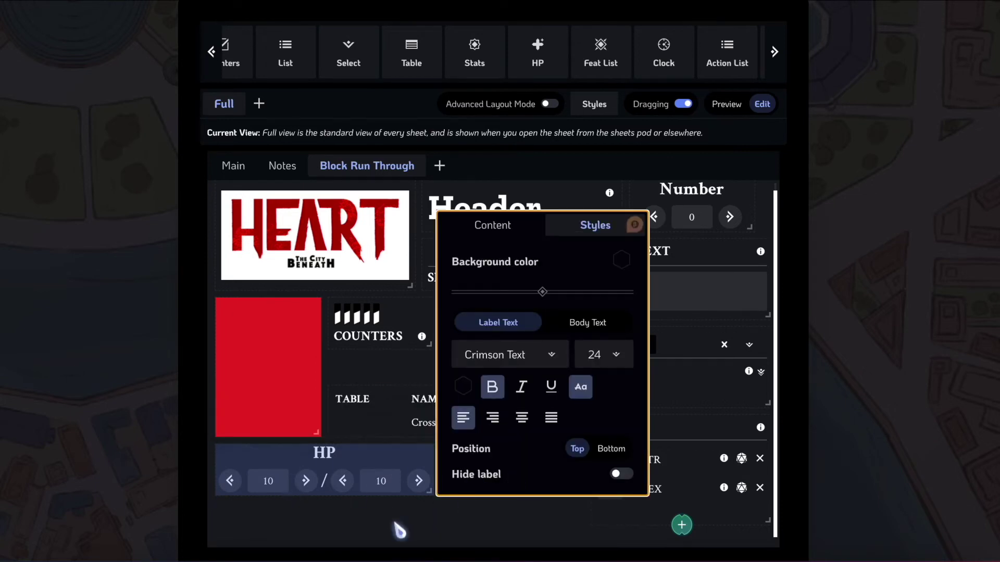
pyautogui.click(303, 531)
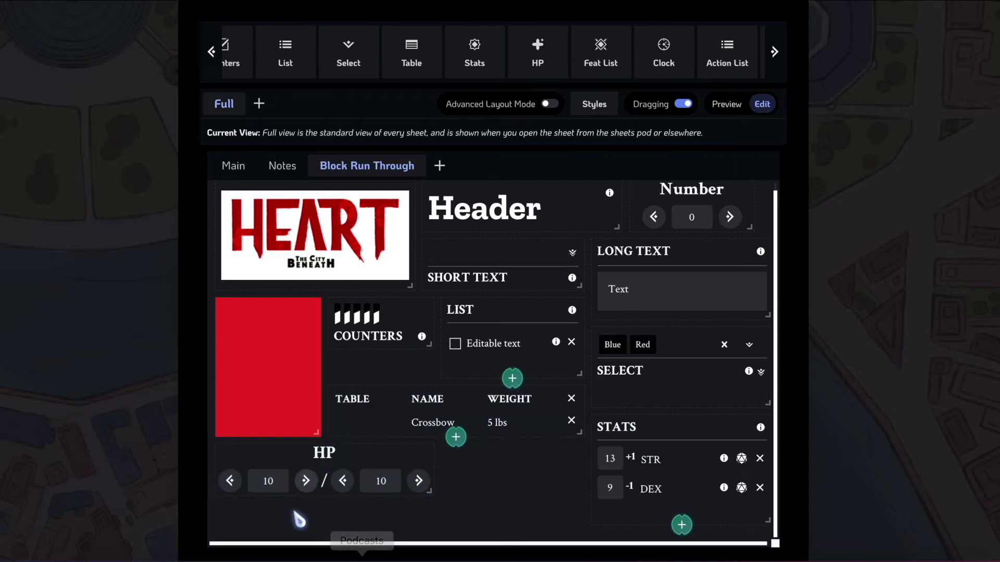
# Add a Feat List block directly below the HP block, widen it to match the HP block and make it taller
pyautogui.moveTo(601, 50); pyautogui.dragTo(224, 528)
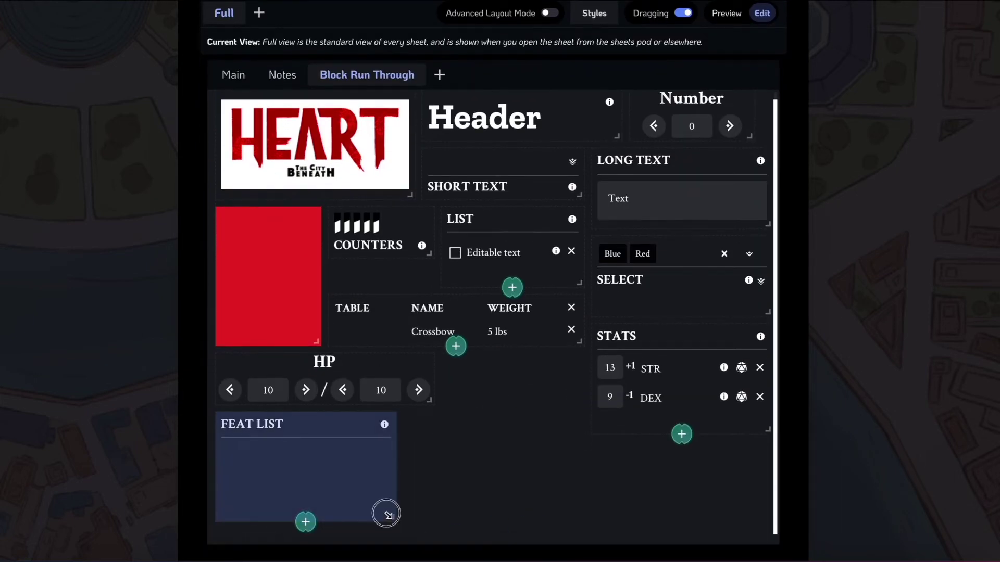
pyautogui.moveTo(386, 514); pyautogui.dragTo(451, 555)
pyautogui.scroll(-1, 484, 465)
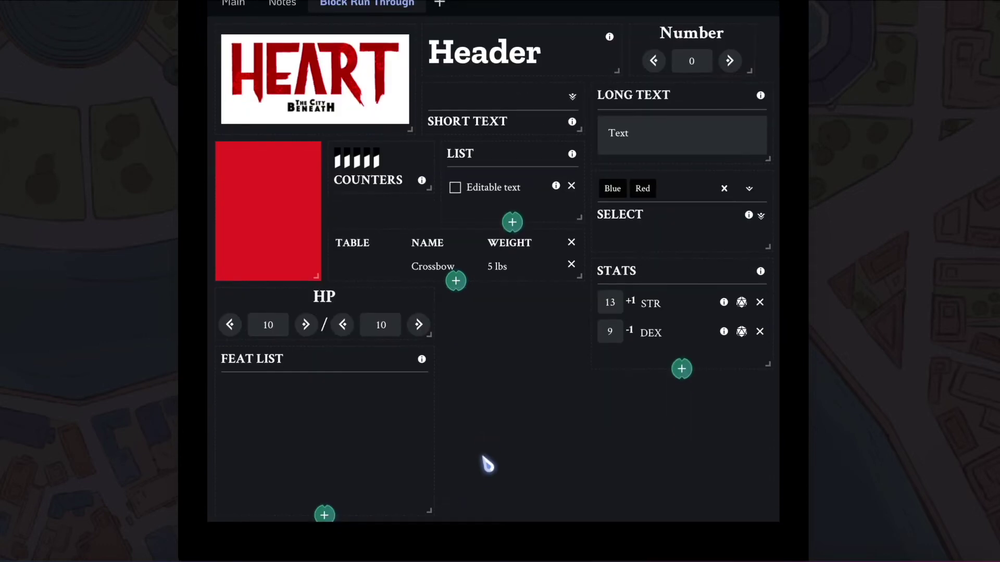
# Add two feats to the Feat List block and adjust the block's height to fit them
pyautogui.click(324, 516)
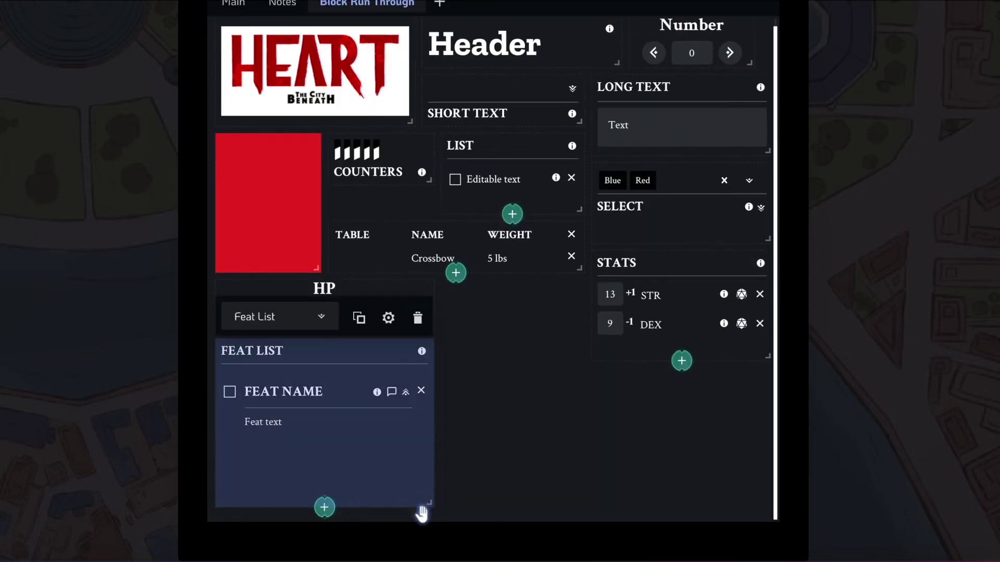
pyautogui.moveTo(428, 503)
pyautogui.mouseDown()
pyautogui.moveTo(430, 477)
pyautogui.moveTo(425, 535)
pyautogui.moveTo(442, 494)
pyautogui.moveTo(442, 504)
pyautogui.moveTo(430, 503)
pyautogui.mouseUp()
pyautogui.click(326, 487)
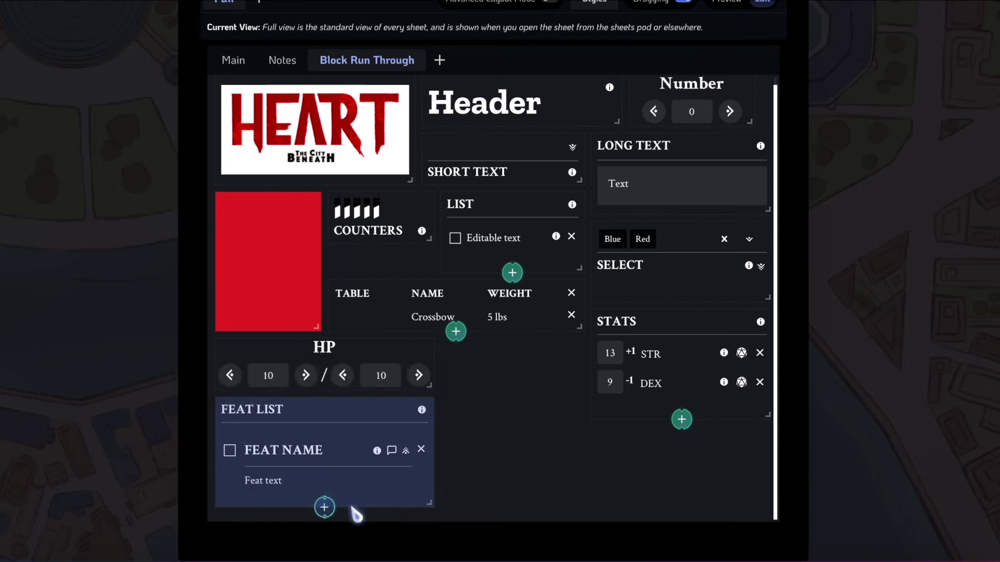
pyautogui.moveTo(430, 504); pyautogui.dragTo(424, 547)
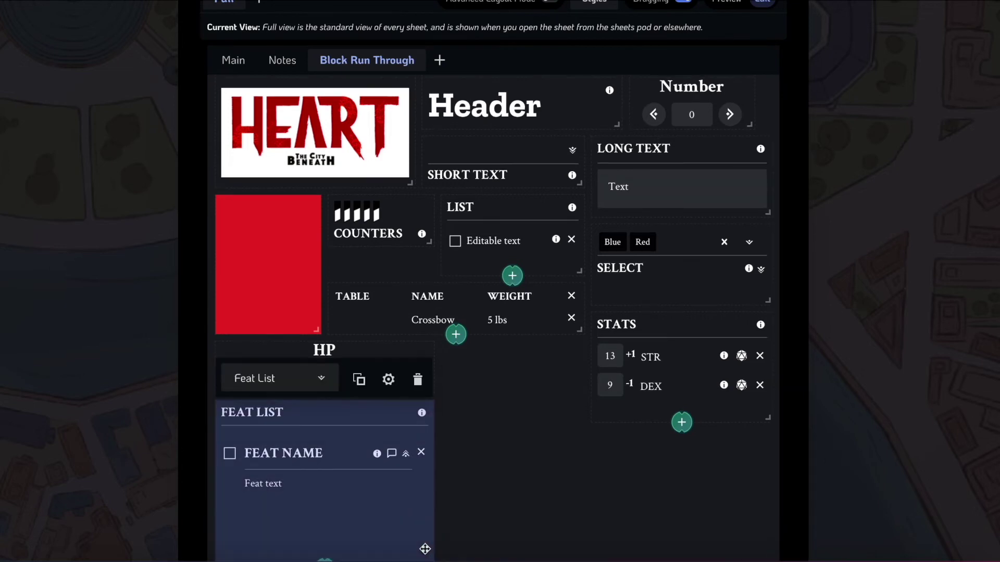
pyautogui.scroll(-1, 346, 529)
pyautogui.click(324, 507)
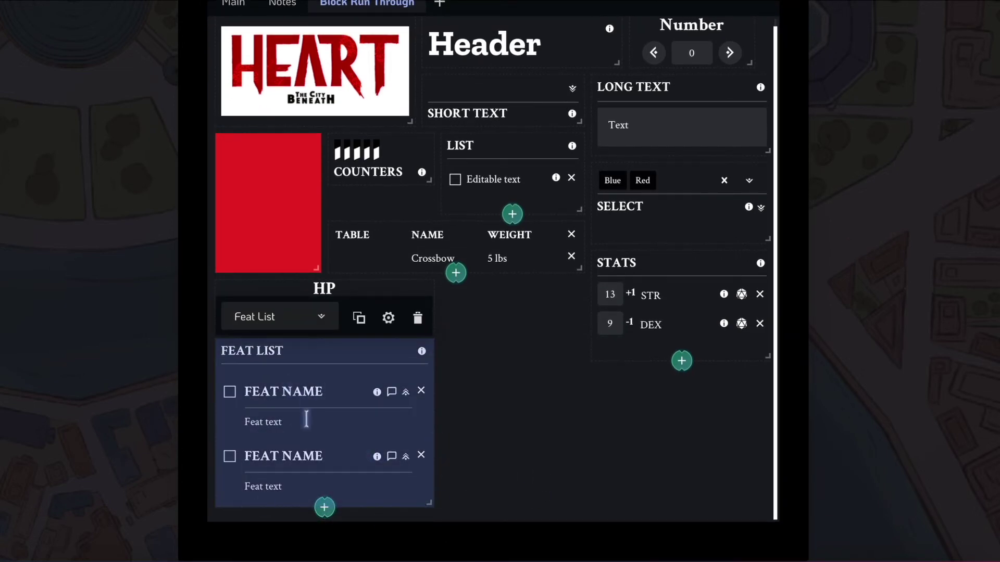
# Set the checkbox count of both feats in the Feat List block to 0
pyautogui.moveTo(379, 394)
pyautogui.click(389, 317)
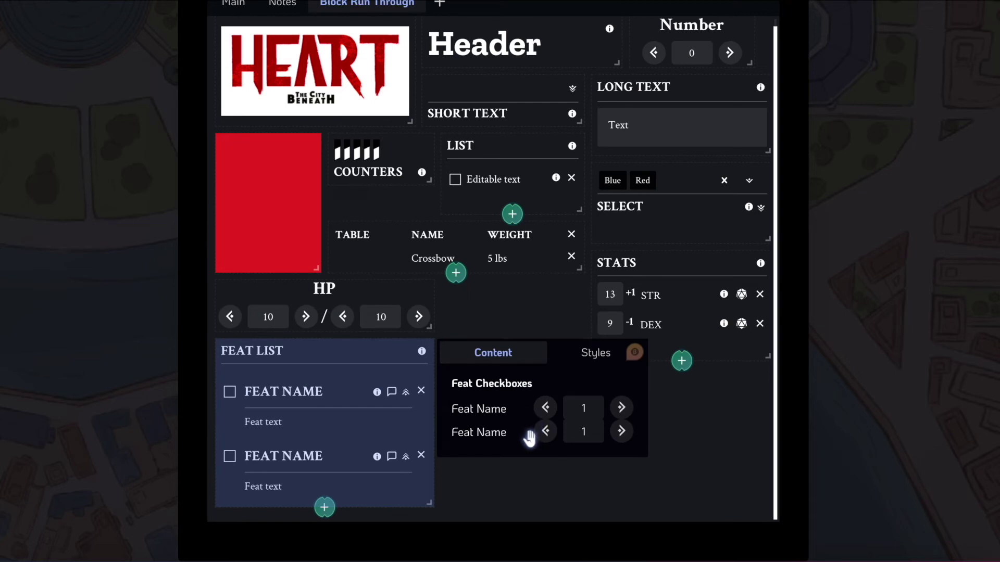
pyautogui.click(545, 407)
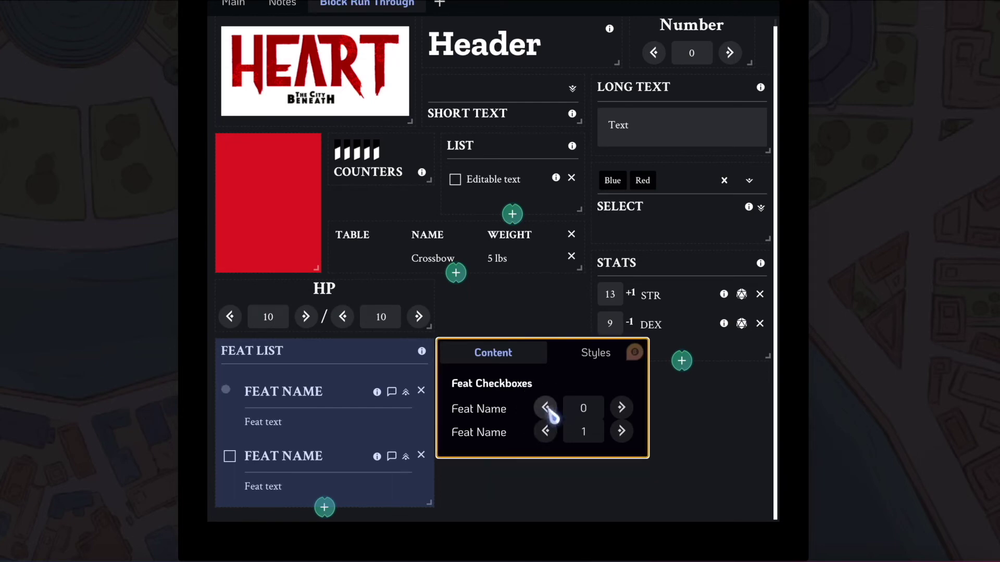
pyautogui.click(621, 407)
pyautogui.click(546, 409)
pyautogui.click(544, 430)
pyautogui.moveTo(235, 393)
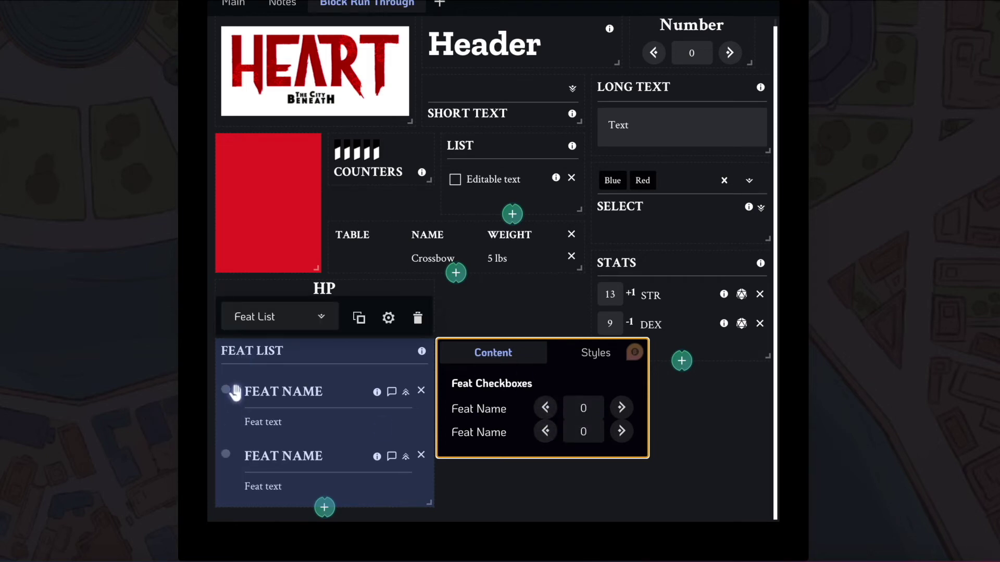
# Give the first feat 4 checkboxes and the second feat 3, and make the Feat List block tall enough for both
pyautogui.click(622, 408)
pyautogui.click(621, 408)
pyautogui.click(621, 407)
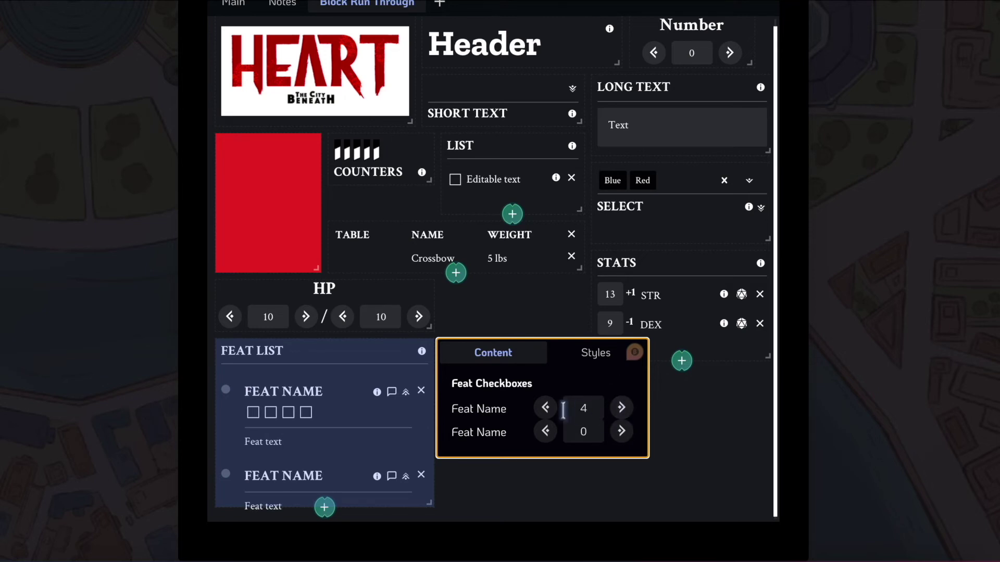
pyautogui.click(621, 431)
pyautogui.click(621, 432)
pyautogui.click(622, 432)
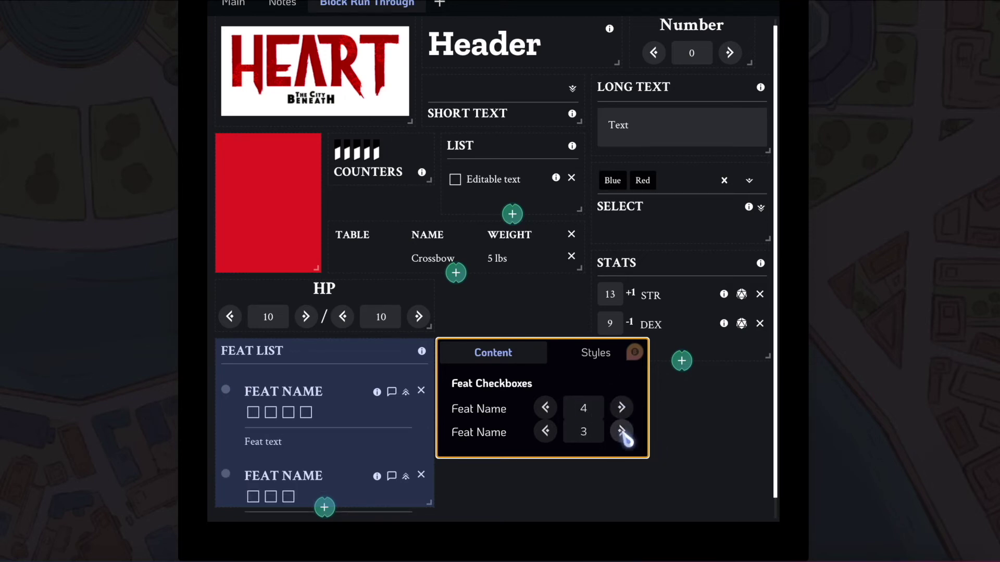
pyautogui.scroll(-1, 436, 460)
pyautogui.moveTo(429, 479); pyautogui.dragTo(424, 556)
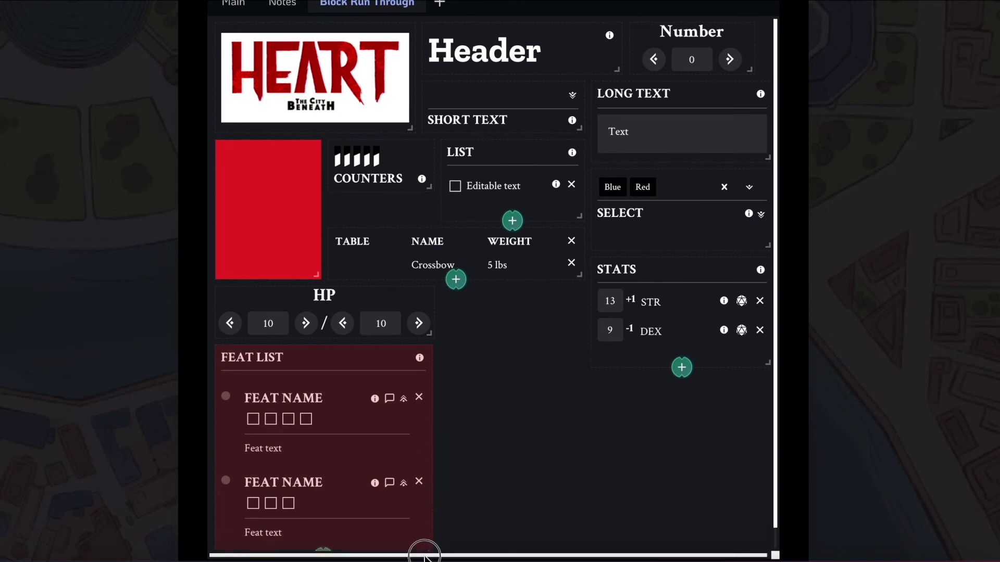
# Look at the content and style settings of the Feat List block
pyautogui.click(389, 318)
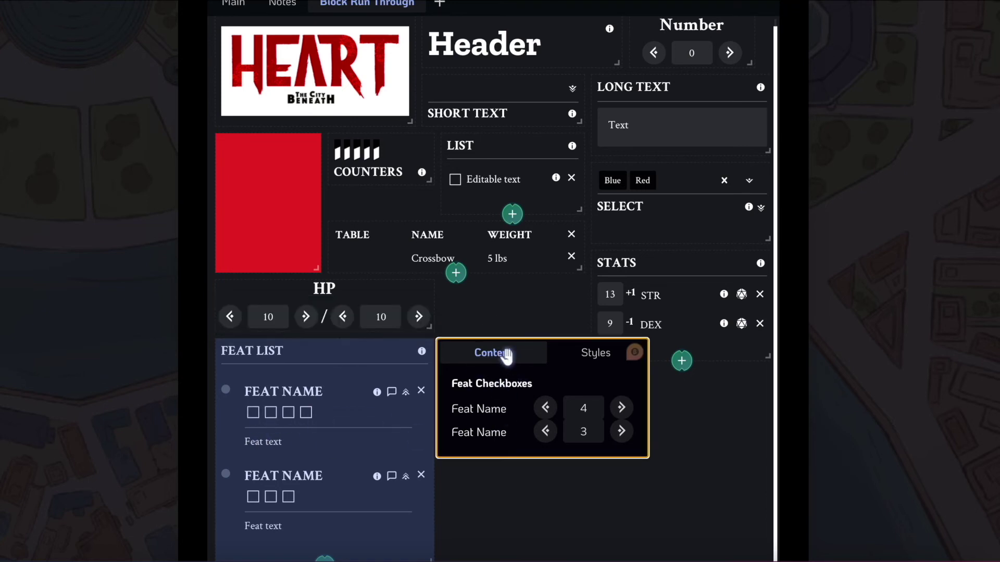
pyautogui.click(599, 353)
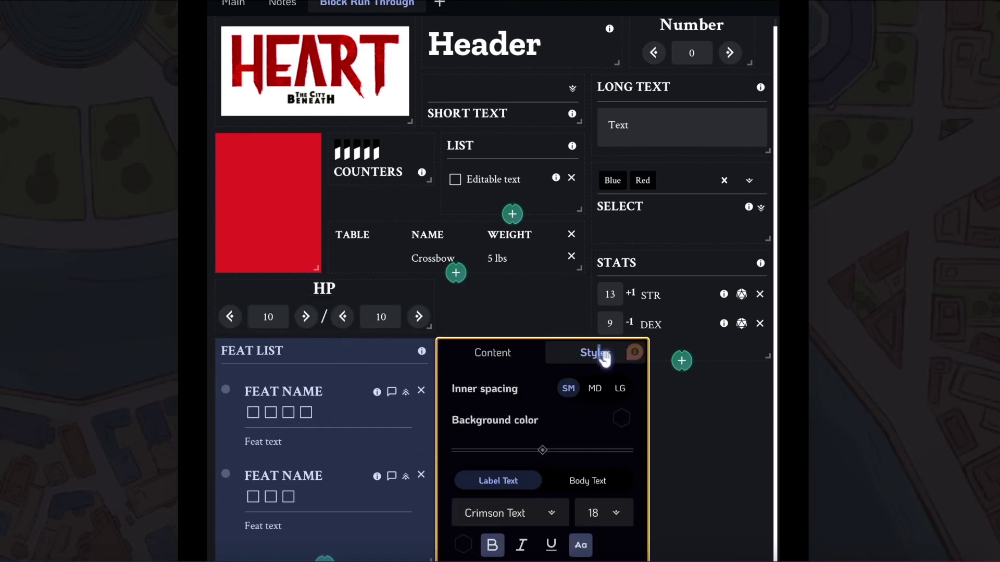
pyautogui.click(776, 469)
pyautogui.scroll(1, 669, 512)
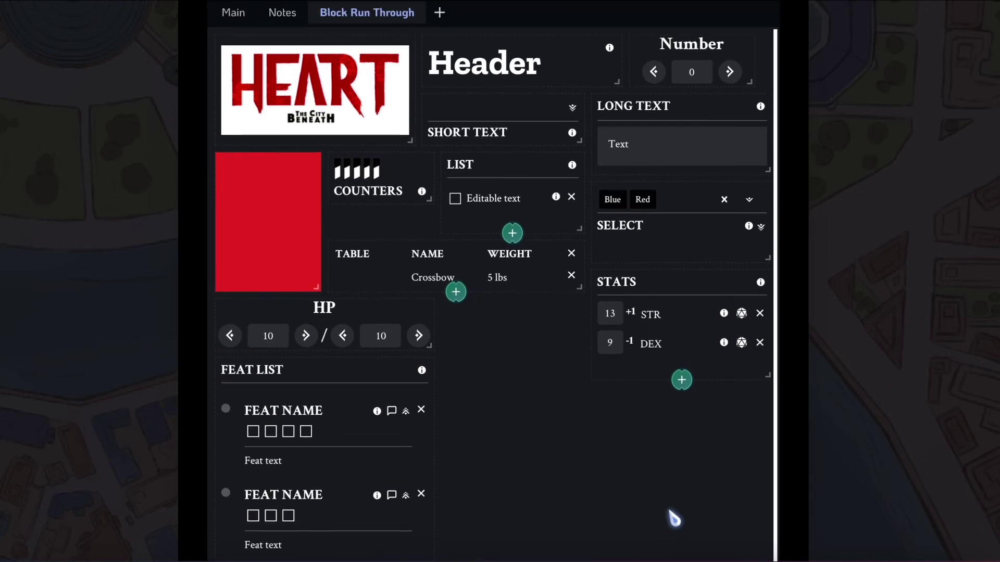
# Add a Clock block beside the HP block, directly below the table block, and label it "Clock"
pyautogui.scroll(3, 674, 518)
pyautogui.moveTo(663, 36); pyautogui.dragTo(516, 490)
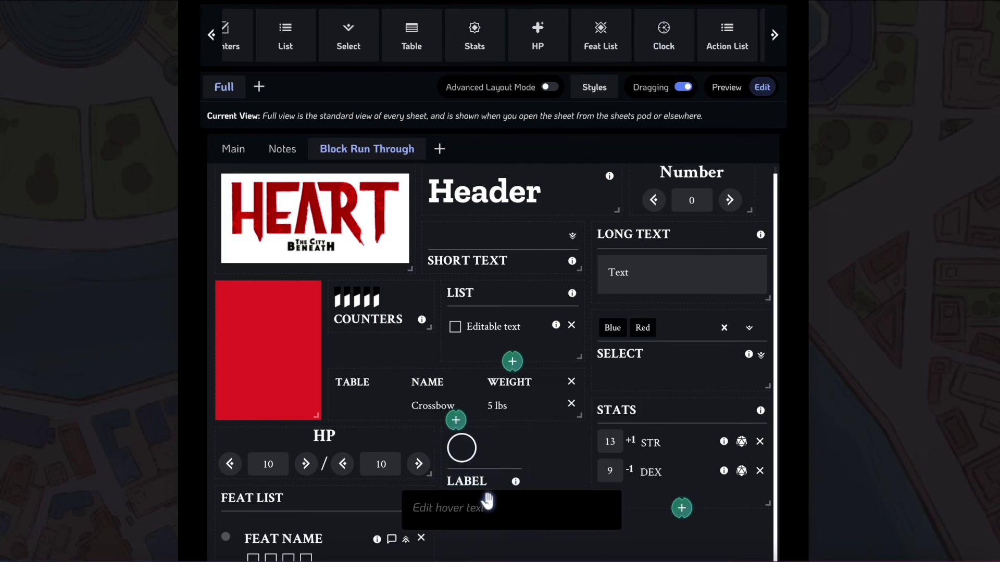
pyautogui.click(466, 481)
pyautogui.write('HEALIN')
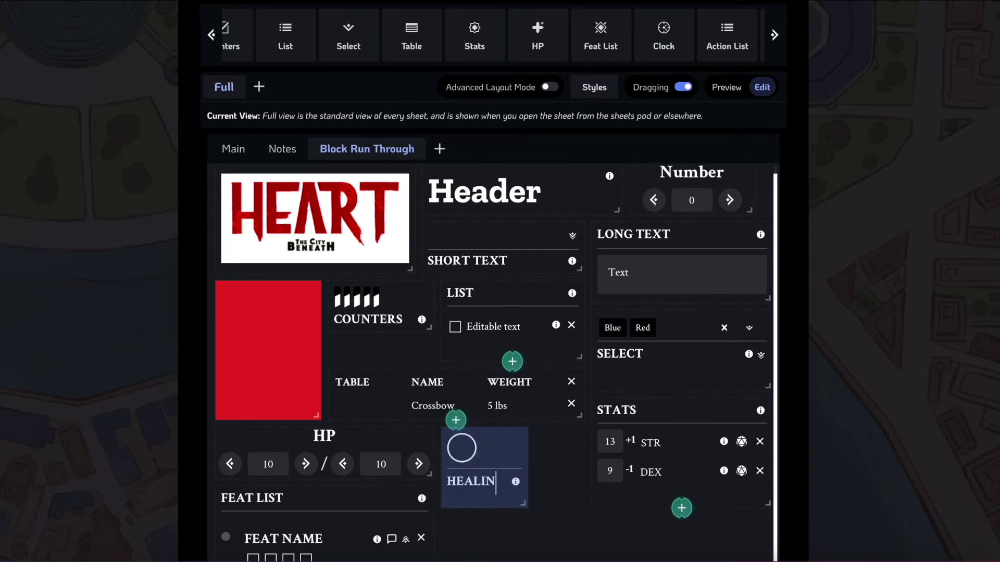
pyautogui.write('G')
pyautogui.doubleClick(488, 488)
pyautogui.write('CLO')
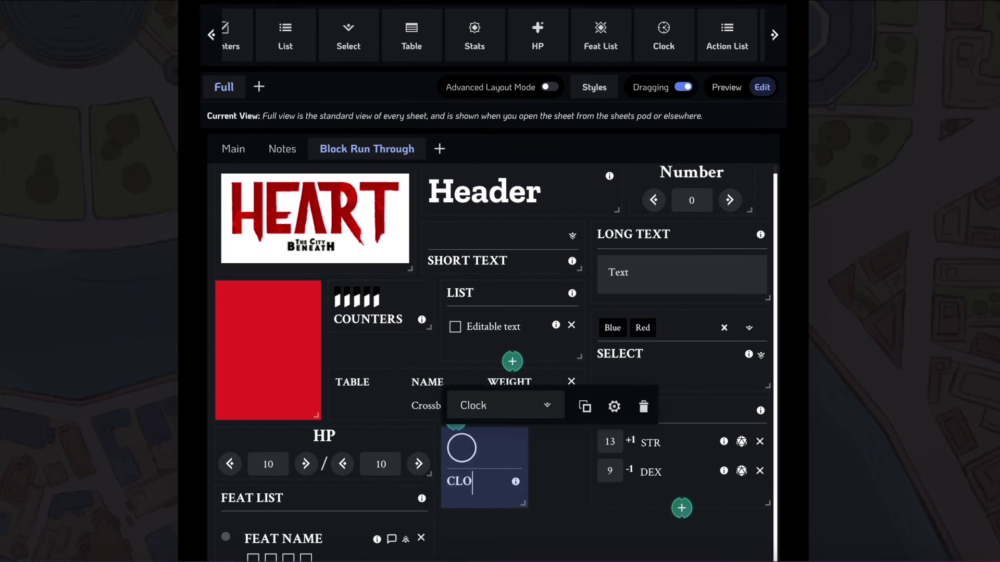
pyautogui.write('CK')
# Try out the clock by filling its segments one at a time and clearing it again
pyautogui.click(463, 449)
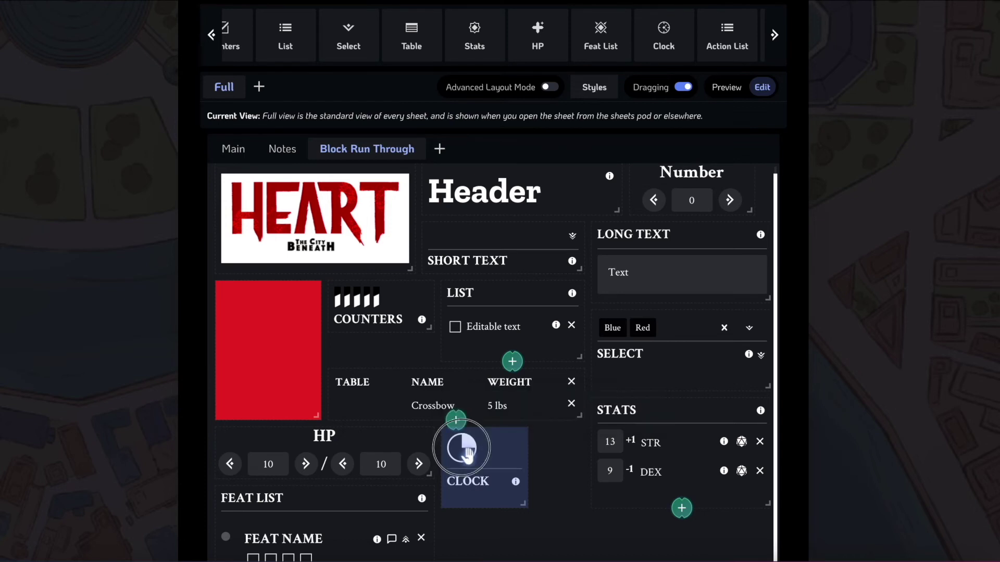
pyautogui.click(466, 451)
pyautogui.click(466, 451)
pyautogui.moveTo(456, 451)
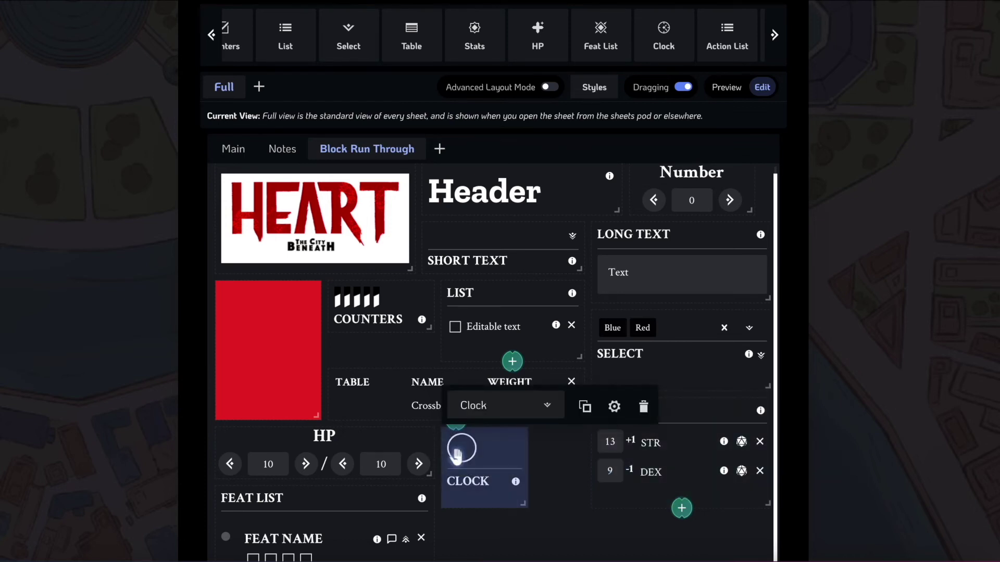
# Set the clock to 6 segments and test it by filling and clearing all of them
pyautogui.click(609, 411)
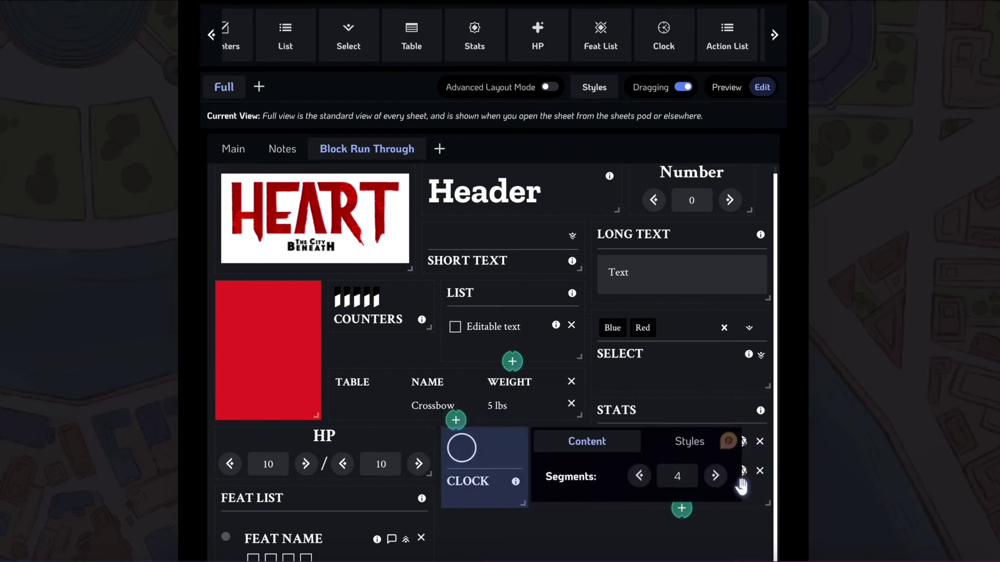
pyautogui.click(745, 476)
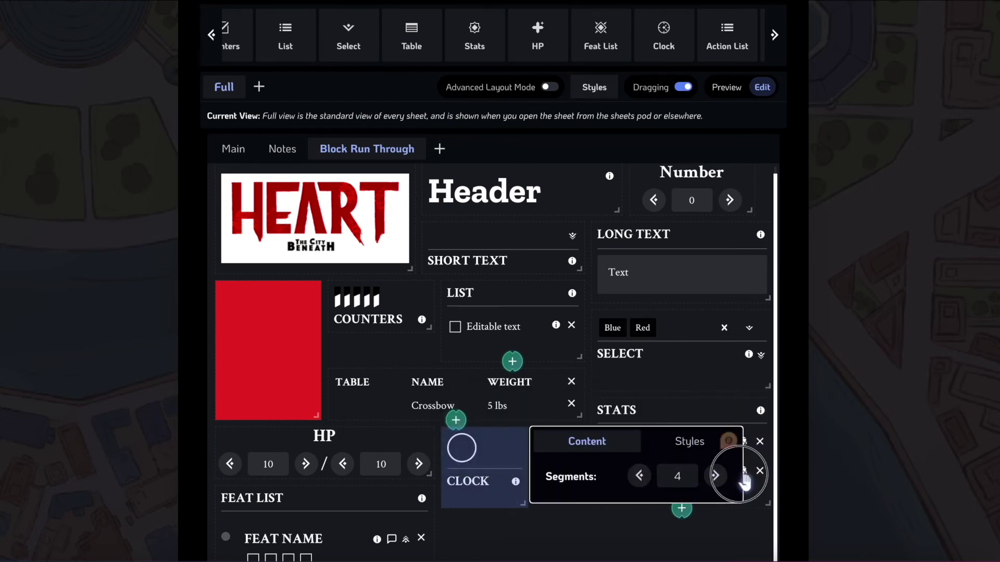
pyautogui.click(468, 452)
pyautogui.click(467, 448)
pyautogui.click(467, 449)
pyautogui.click(467, 449)
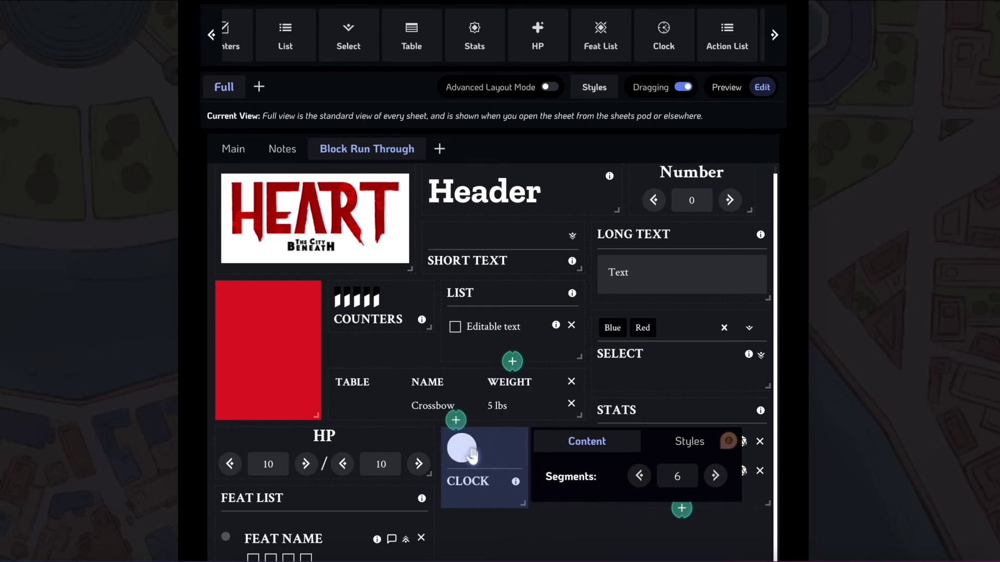
pyautogui.scroll(-1, 589, 545)
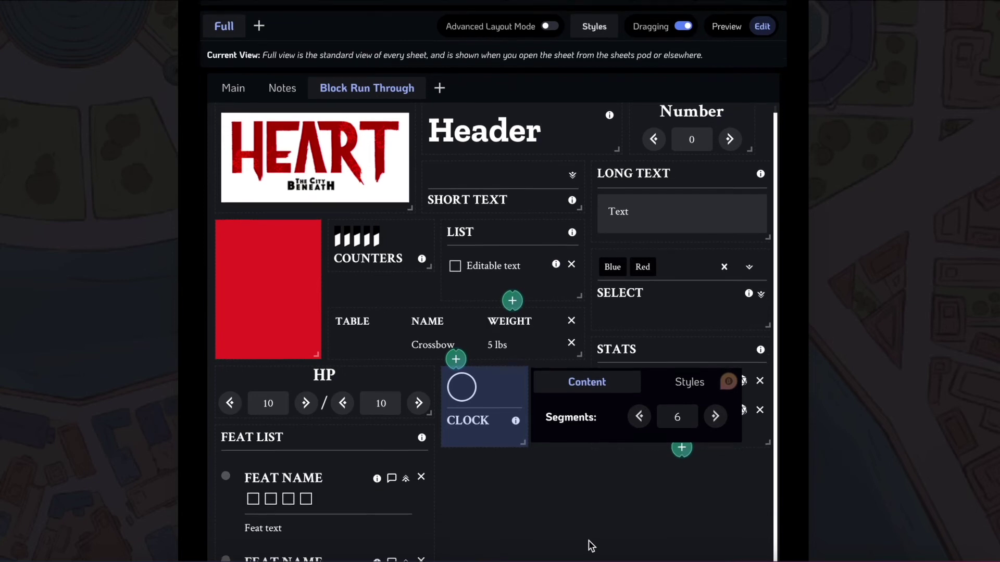
pyautogui.click(581, 527)
# Add an Action List block directly below the Clock block, align their left edges and widen it to reach below the Stats block
pyautogui.scroll(1, 620, 380)
pyautogui.scroll(3, 639, 175)
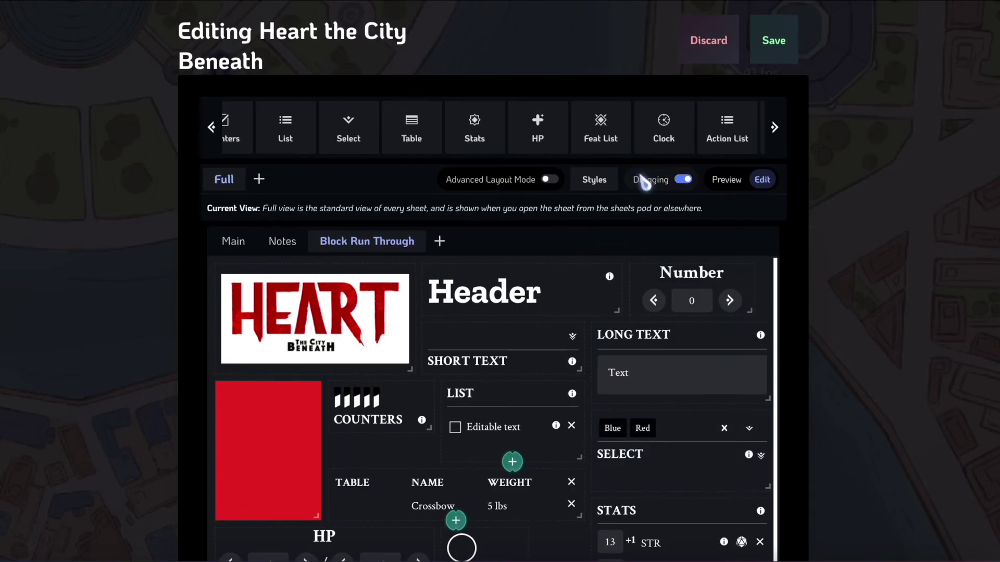
pyautogui.hscroll(5, 682, 148)
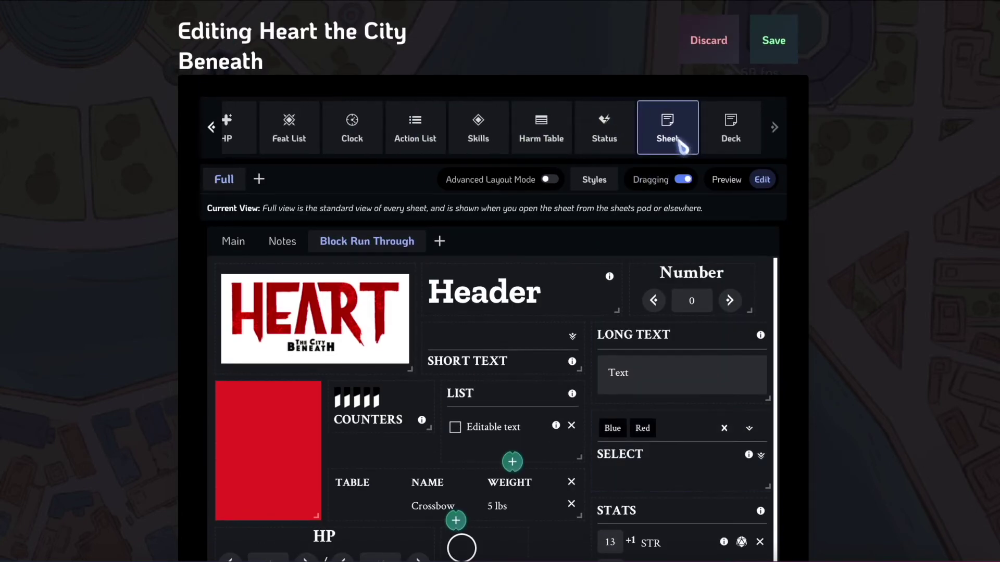
pyautogui.moveTo(415, 127); pyautogui.dragTo(529, 558)
pyautogui.scroll(-6, 536, 551)
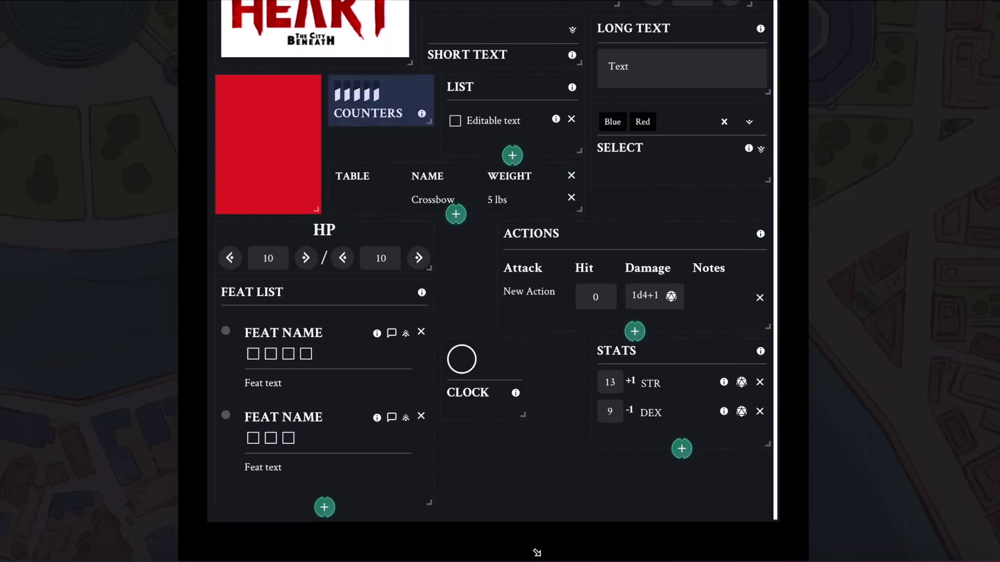
pyautogui.moveTo(615, 236)
pyautogui.moveTo(619, 254); pyautogui.dragTo(558, 359)
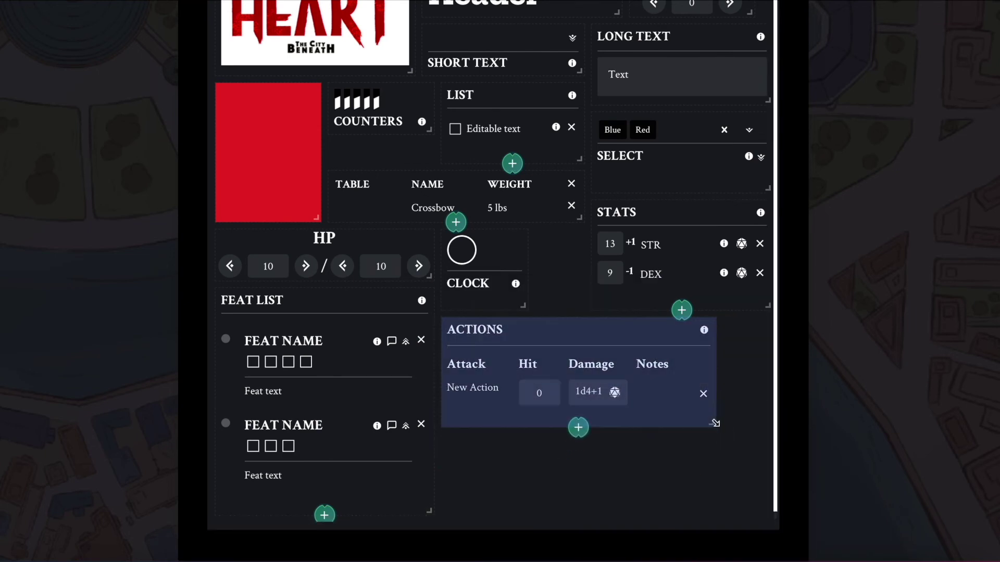
pyautogui.moveTo(715, 423); pyautogui.dragTo(750, 423)
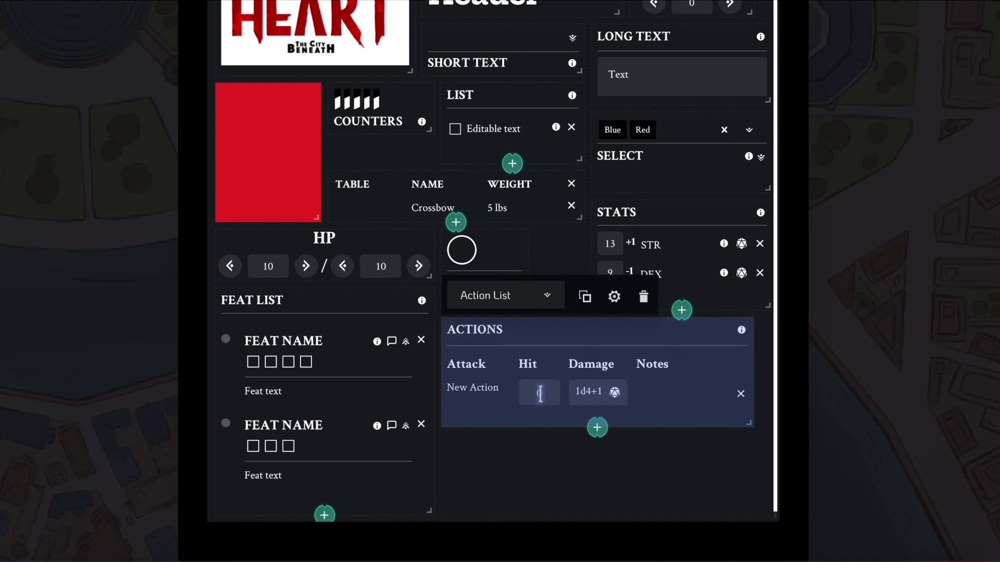
# Set the damage of the new action in the Action List block to 1d6-1
pyautogui.click(540, 394)
pyautogui.click(682, 434)
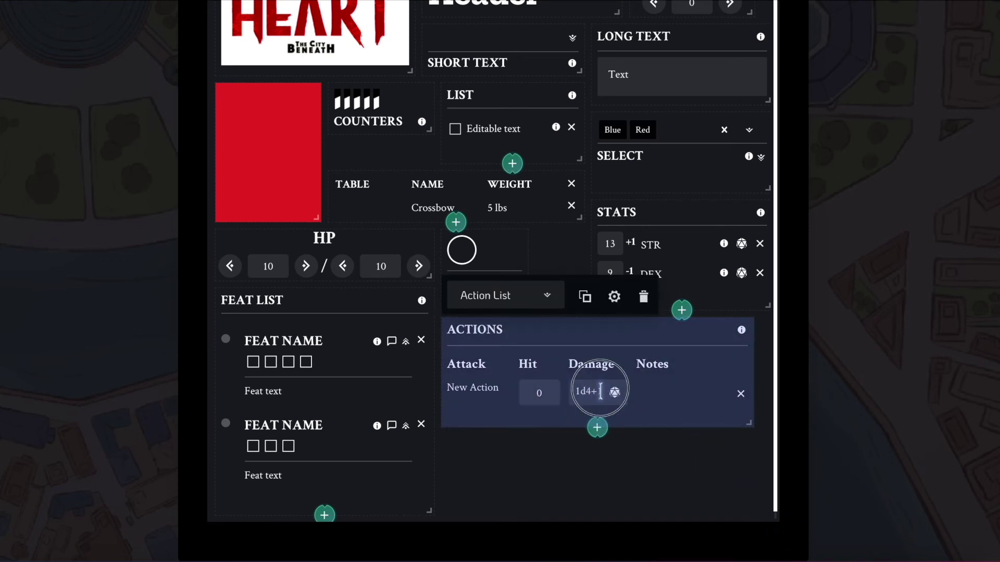
pyautogui.write('1')
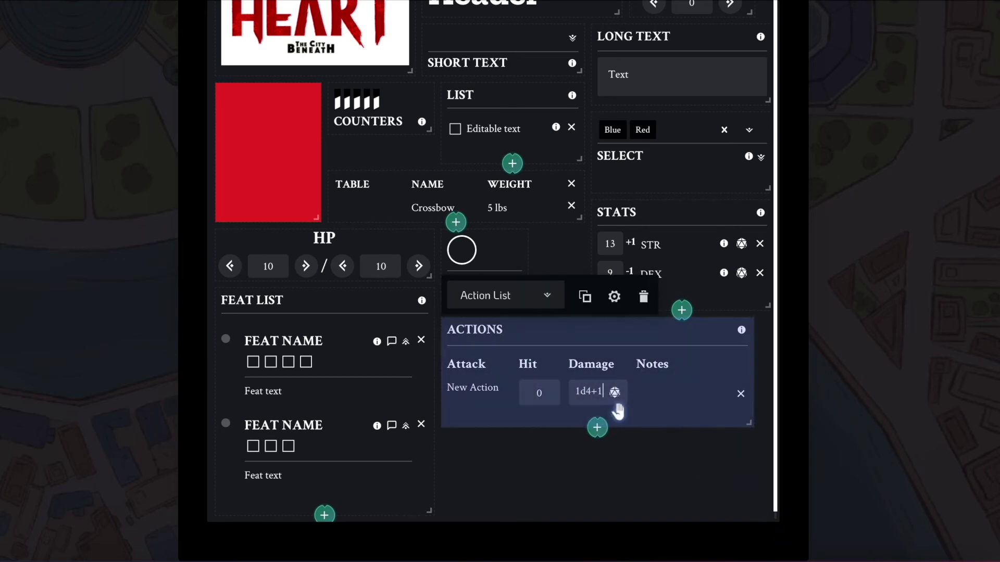
pyautogui.click(589, 393)
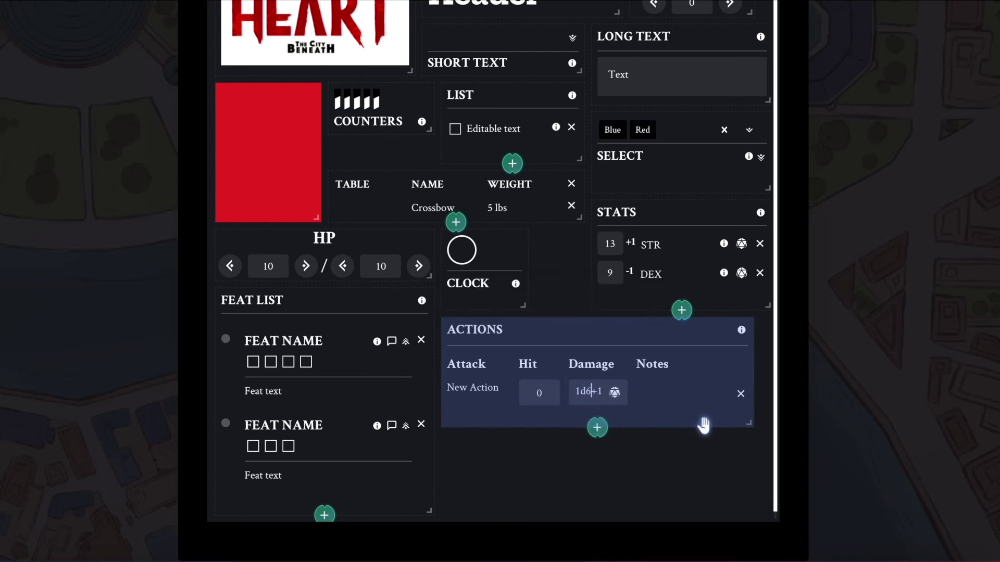
pyautogui.click(597, 391)
pyautogui.write('0')
pyautogui.press('BackSpace')
pyautogui.write('-')
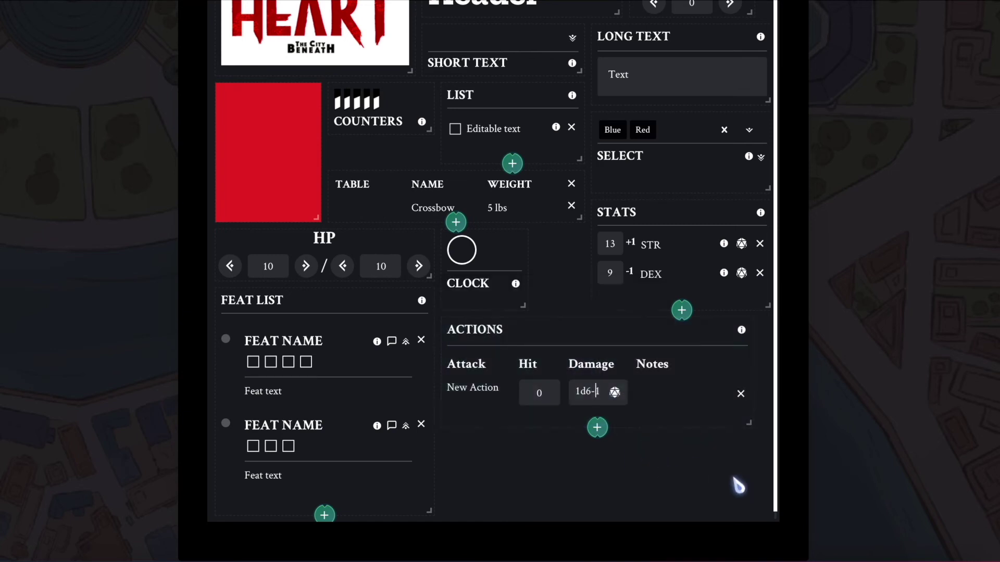
# Choose D20 as the action roll system for the Action List block
pyautogui.click(615, 296)
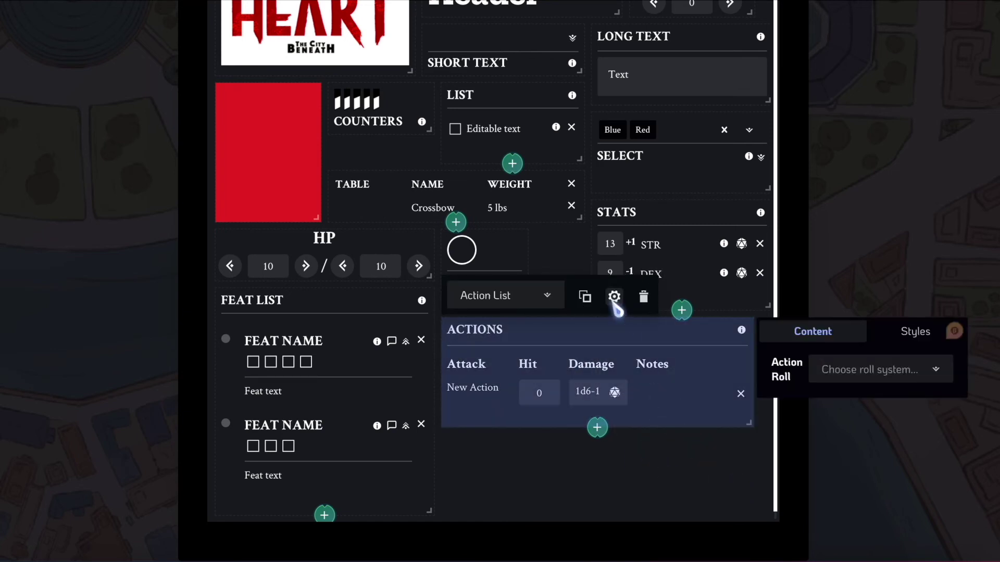
pyautogui.click(874, 370)
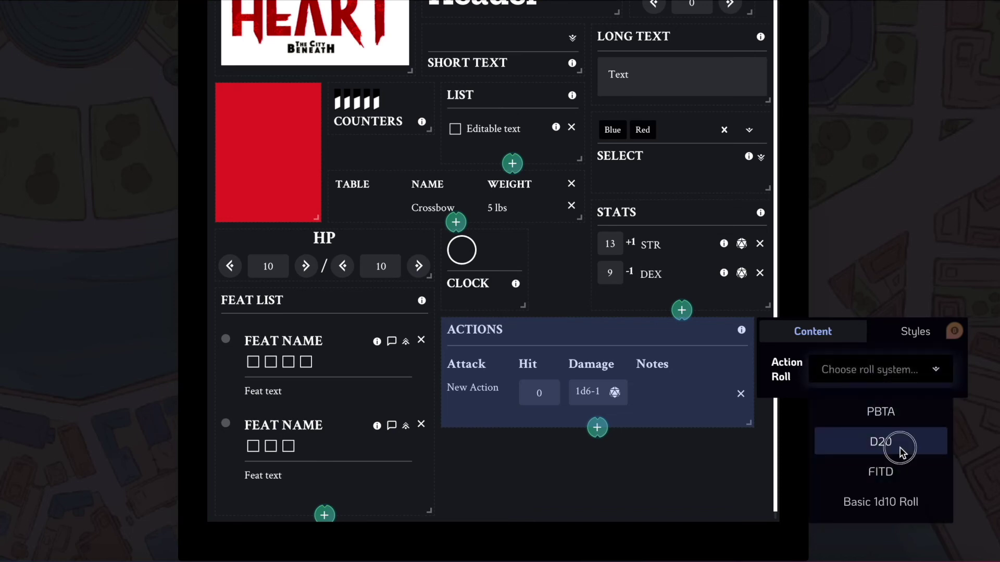
pyautogui.click(900, 453)
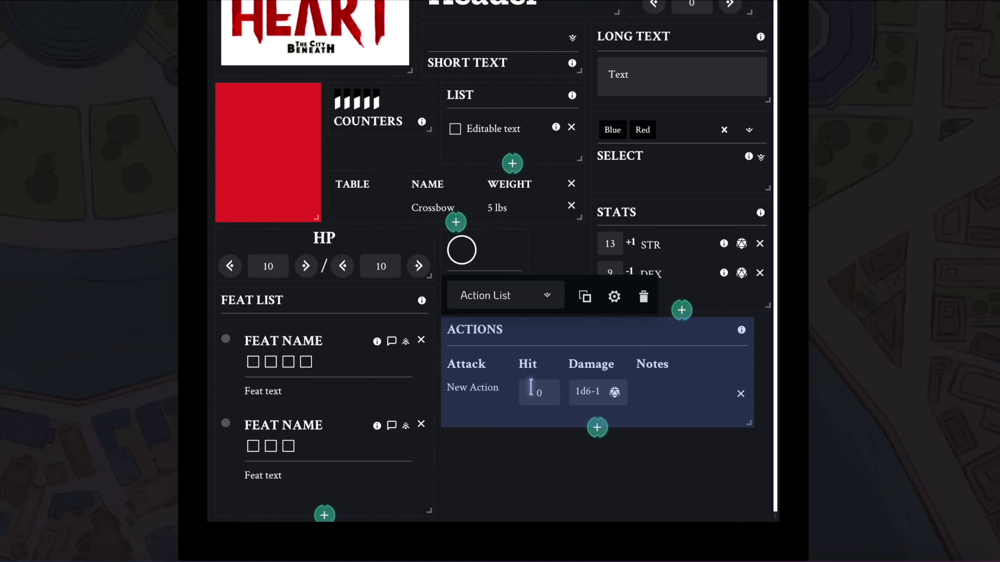
pyautogui.scroll(1, 677, 448)
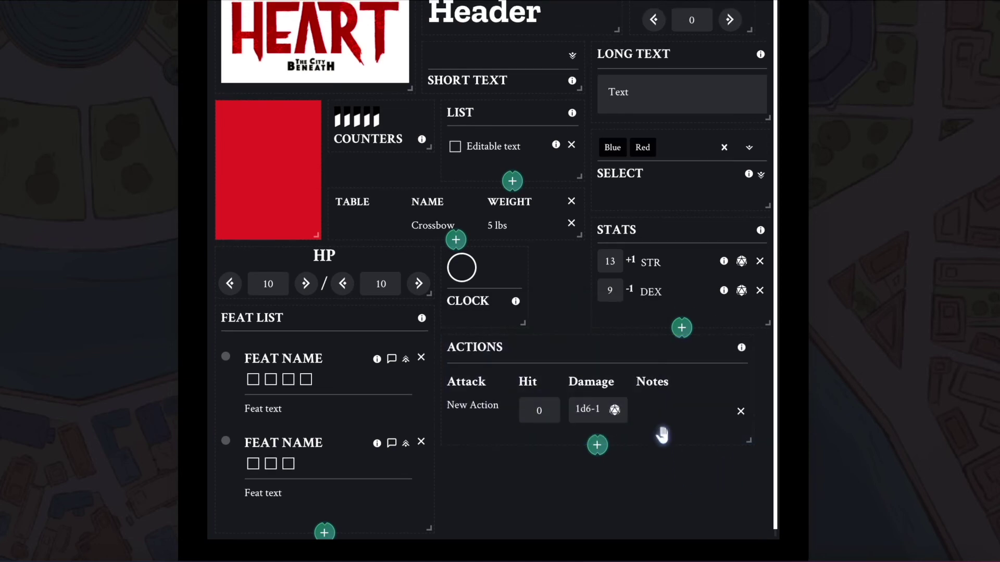
# Add a Skills block directly below the Action List block and set the new skill's stat to STR
pyautogui.click(657, 407)
pyautogui.click(703, 449)
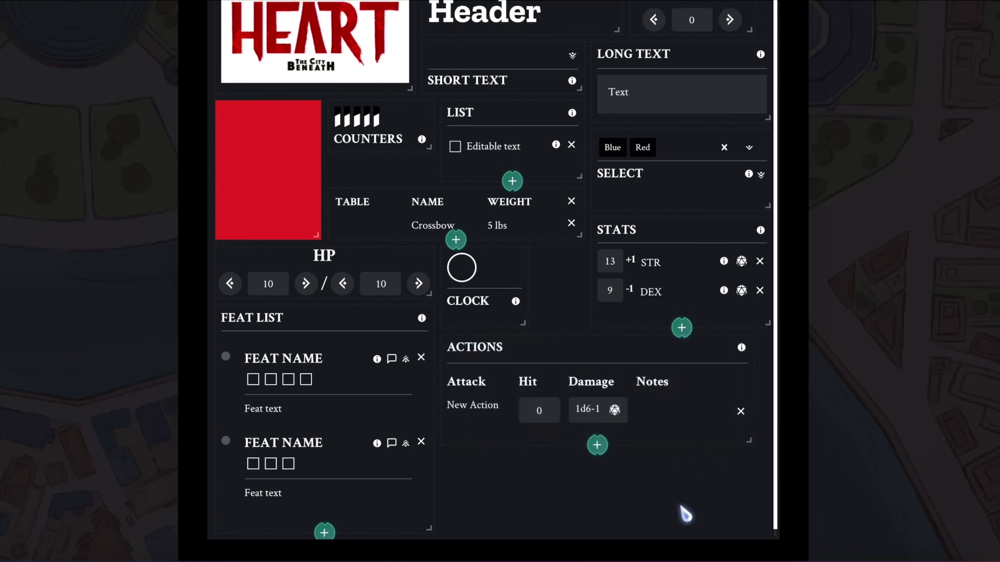
pyautogui.scroll(2, 685, 514)
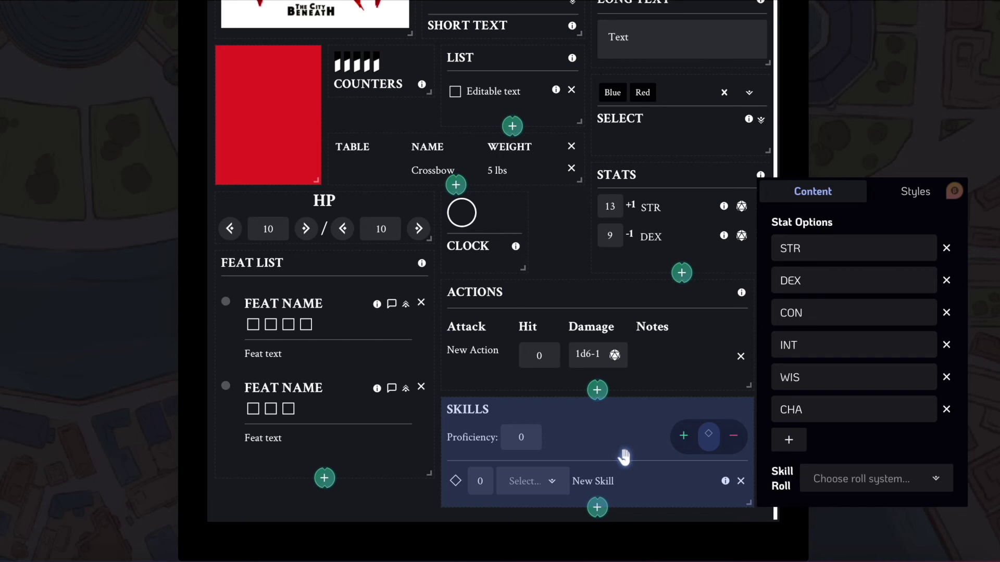
pyautogui.click(551, 481)
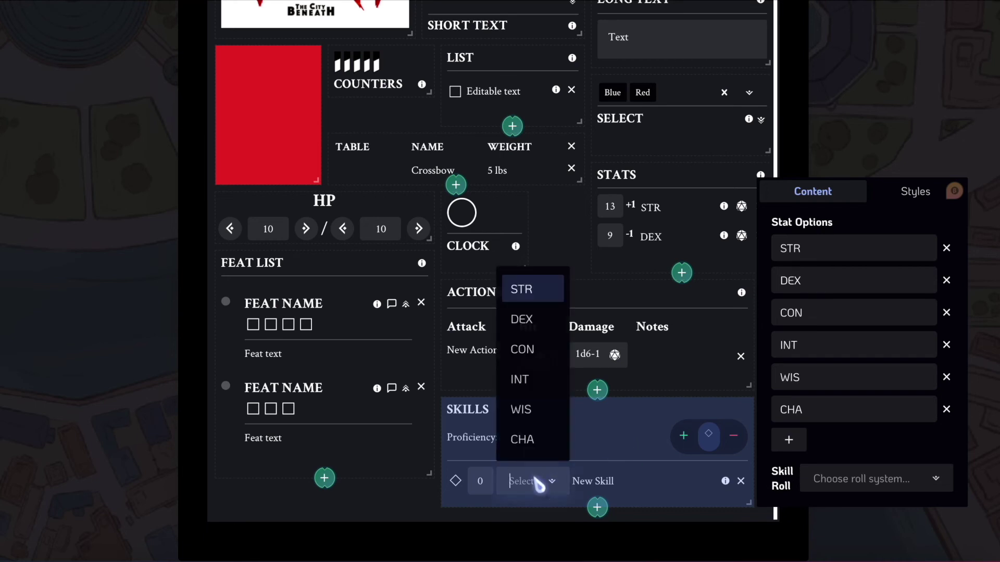
pyautogui.click(525, 291)
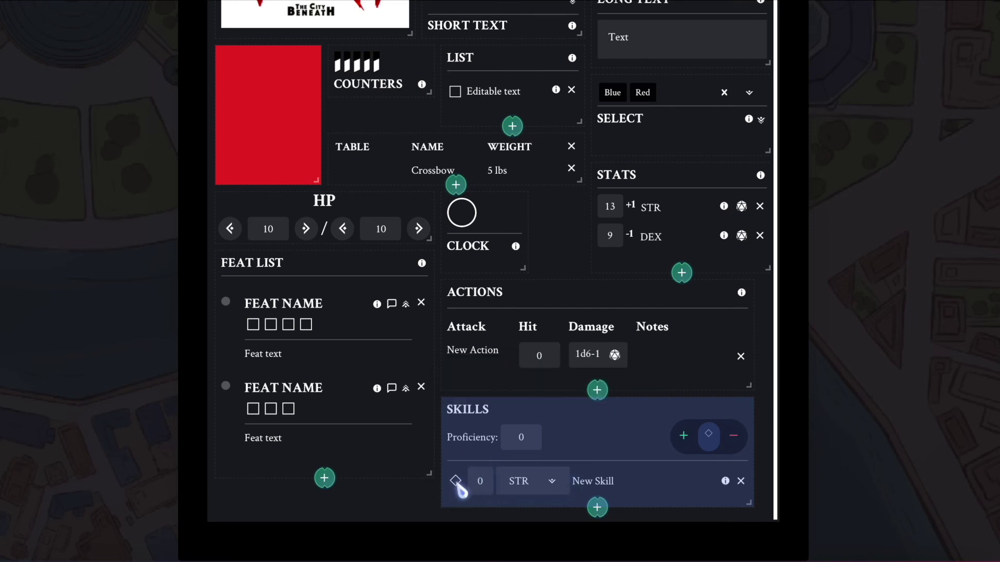
# Examine the proficiency field of the Skills block and the skill roll system choices in its settings
pyautogui.click(528, 440)
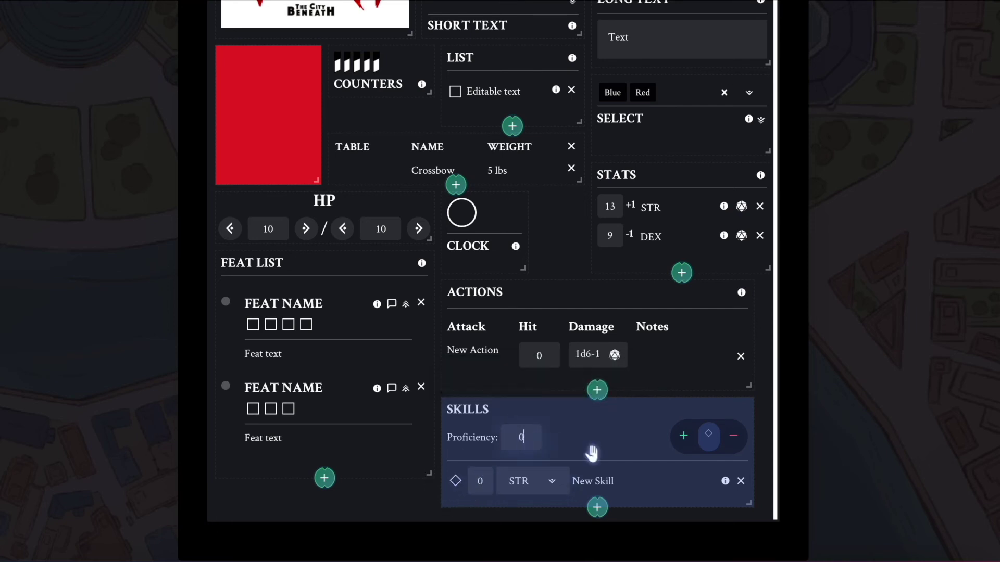
pyautogui.click(638, 439)
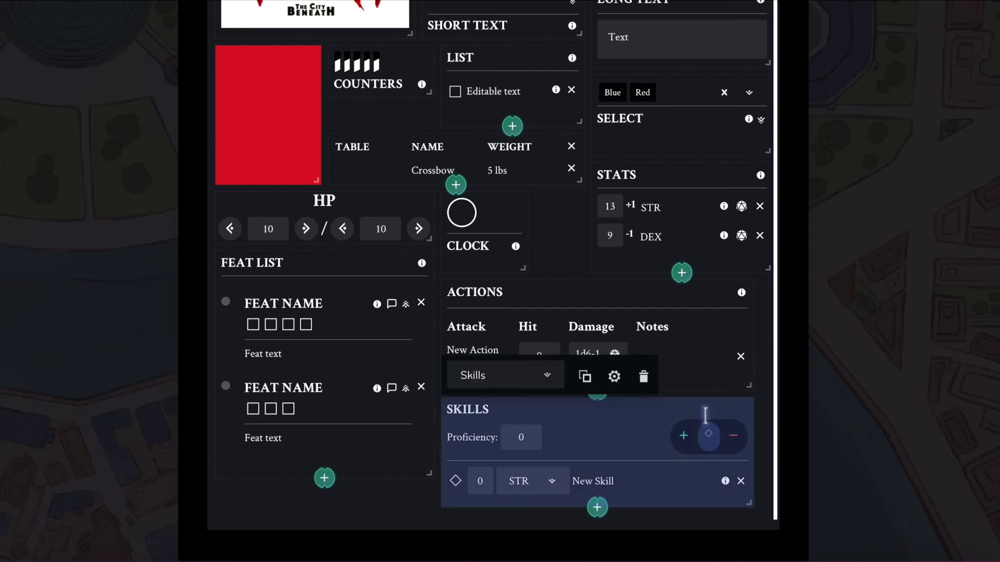
pyautogui.click(615, 377)
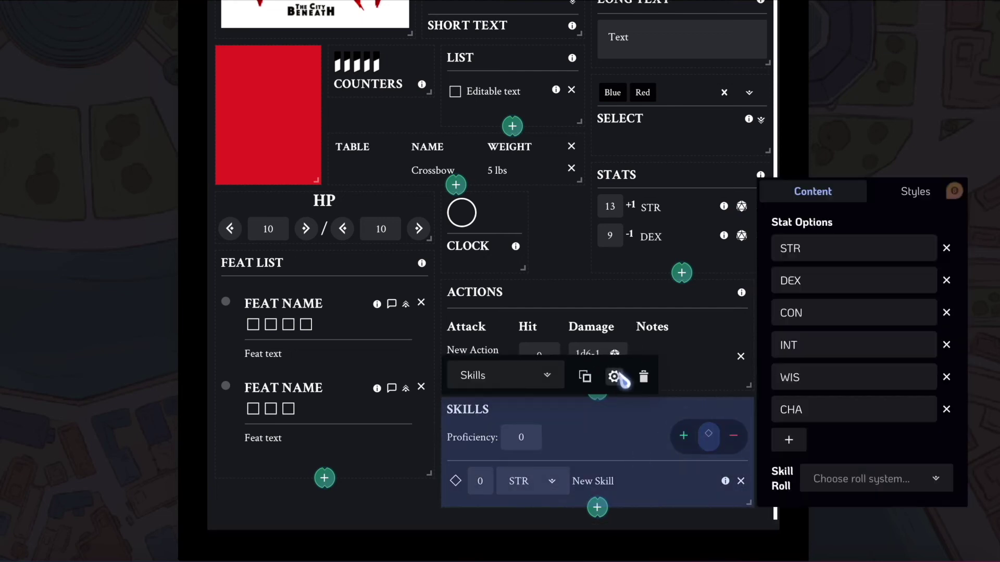
pyautogui.click(846, 482)
pyautogui.click(904, 381)
pyautogui.click(617, 451)
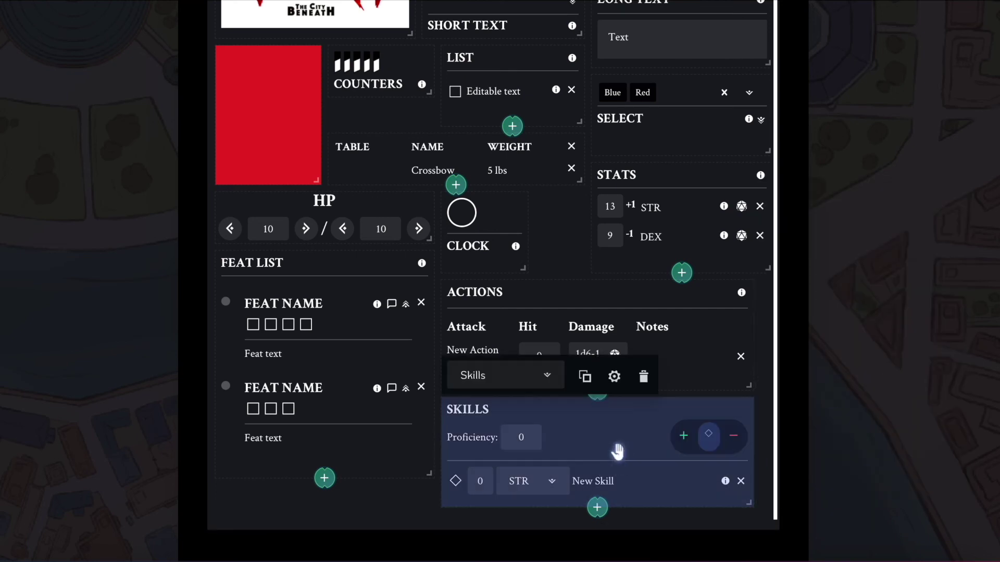
# Test the Skills block's modifier toggle by switching between minus, plus and neutral, ending on neutral
pyautogui.scroll(-1, 618, 451)
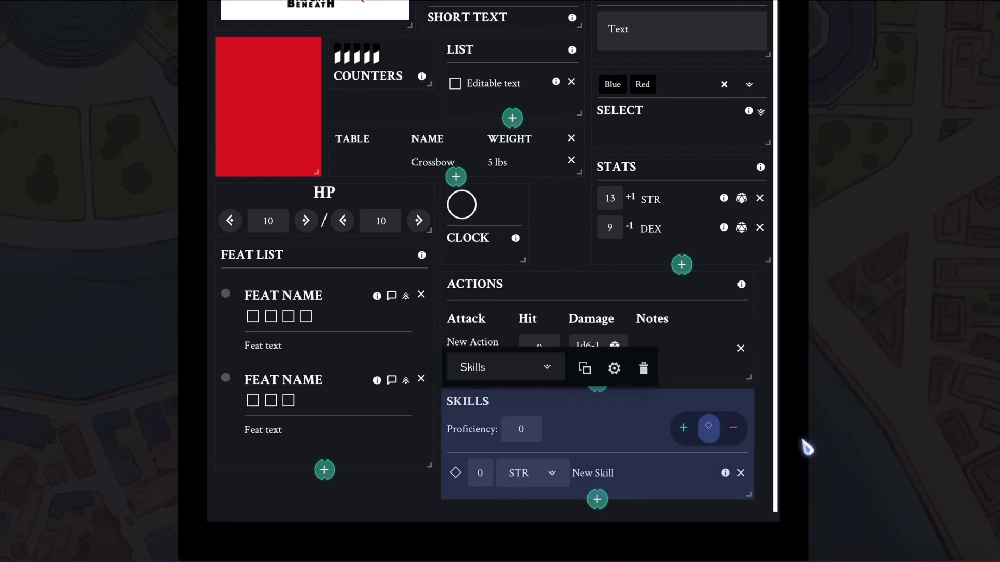
pyautogui.click(732, 428)
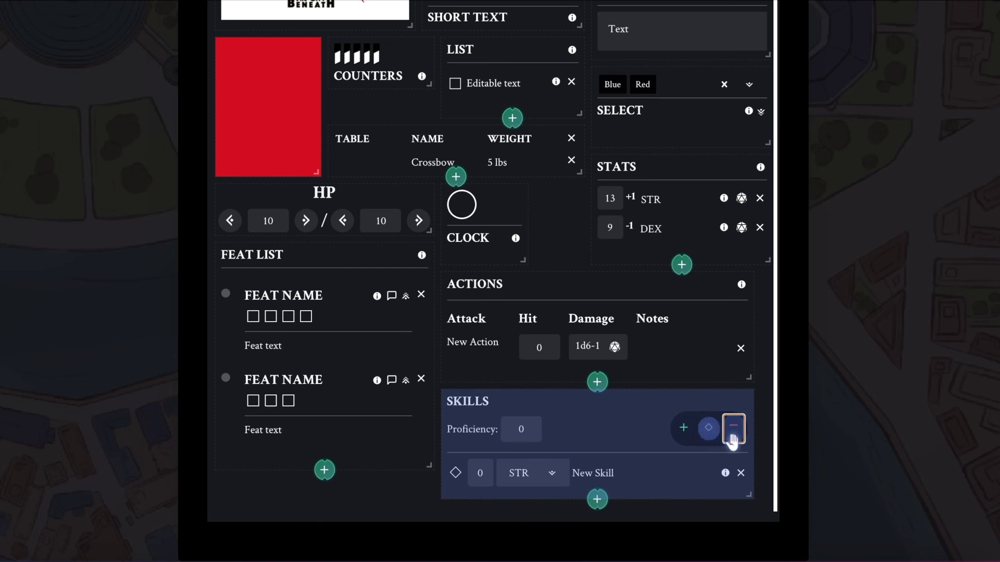
pyautogui.click(684, 428)
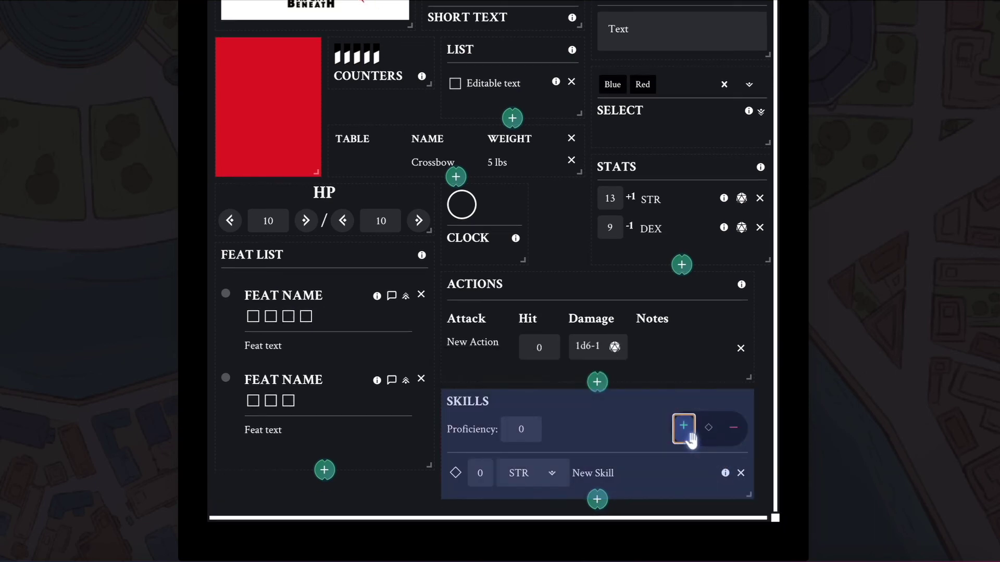
pyautogui.click(709, 428)
pyautogui.click(733, 430)
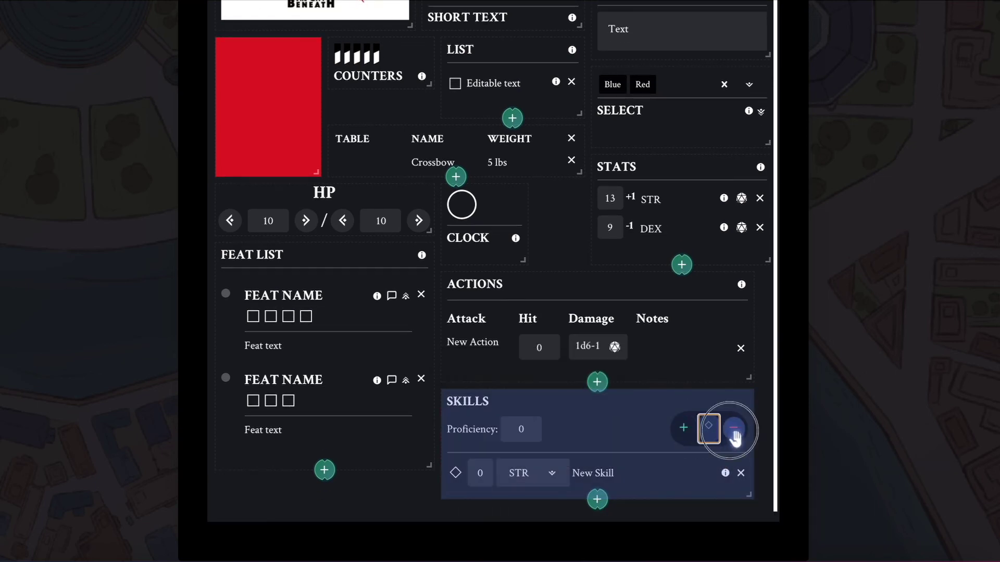
pyautogui.click(708, 429)
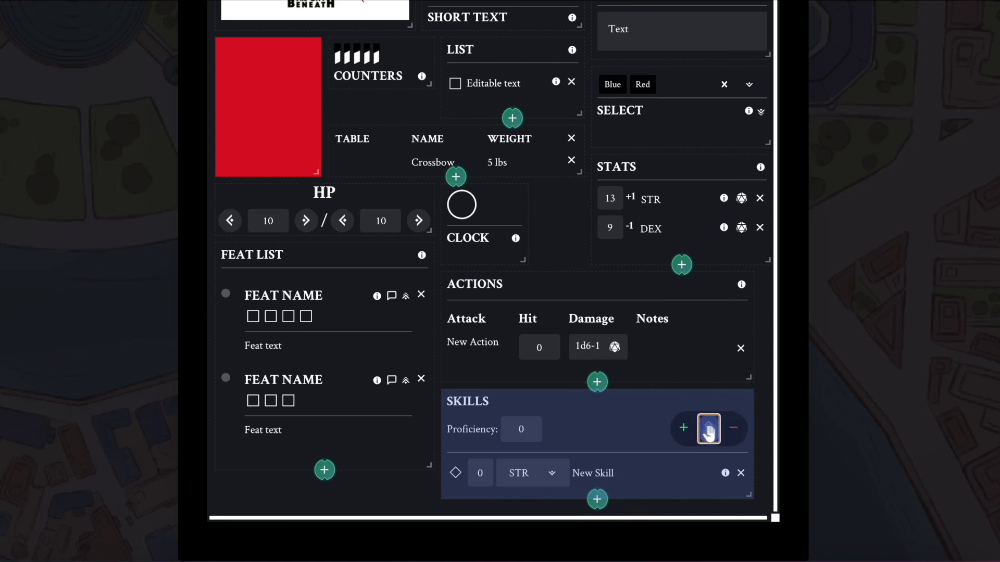
pyautogui.moveTo(624, 476)
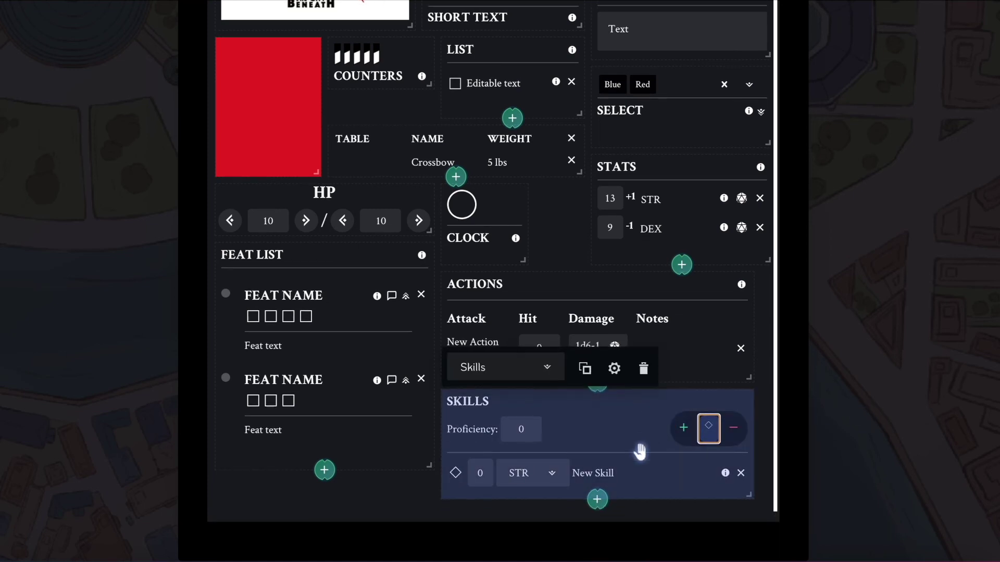
# Add a Harm Table block, narrow it and place it below the Skills block with their right edges aligned
pyautogui.scroll(1, 716, 296)
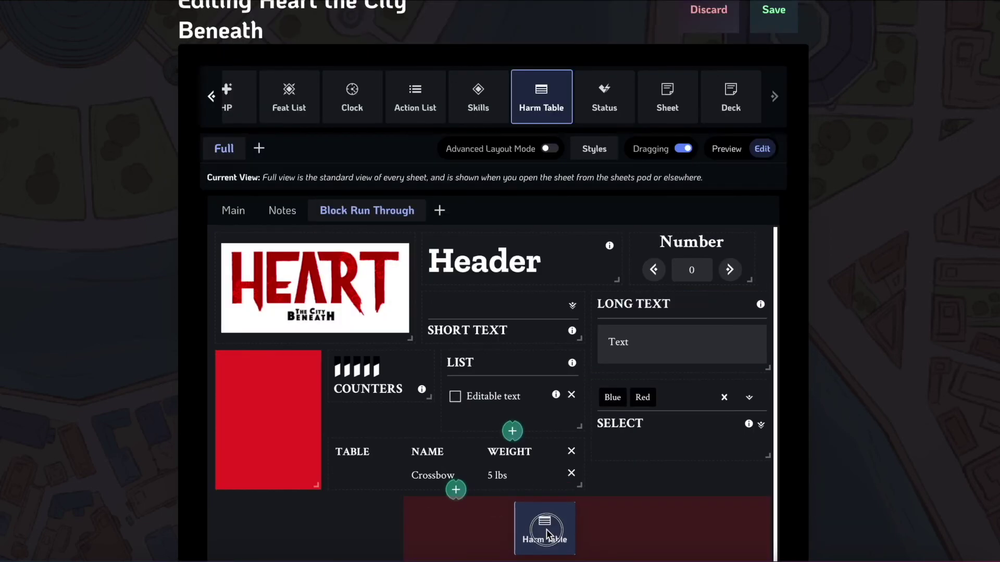
pyautogui.moveTo(545, 529); pyautogui.dragTo(510, 542)
pyautogui.scroll(-4, 511, 543)
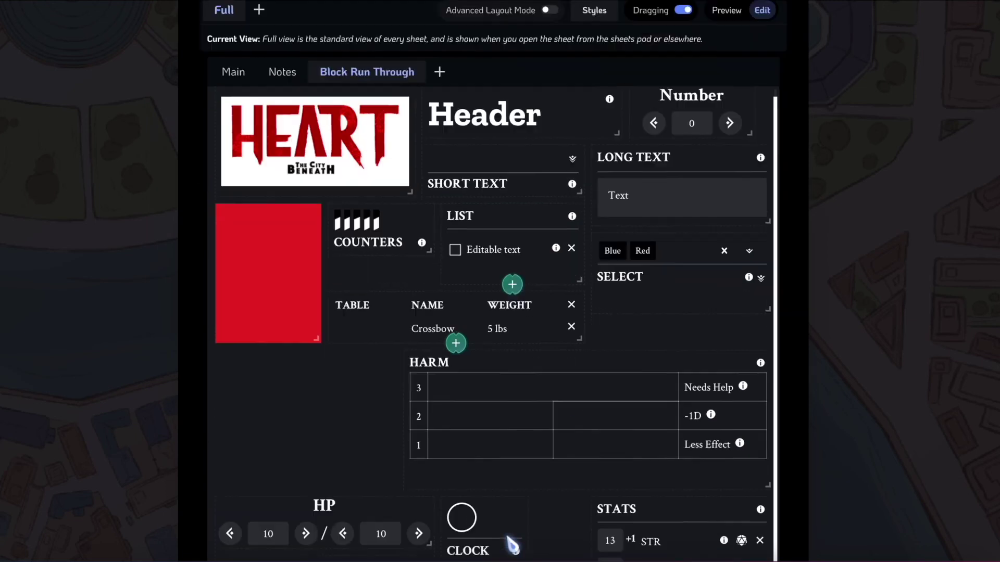
pyautogui.moveTo(578, 346); pyautogui.dragTo(542, 552)
pyautogui.scroll(-7, 620, 416)
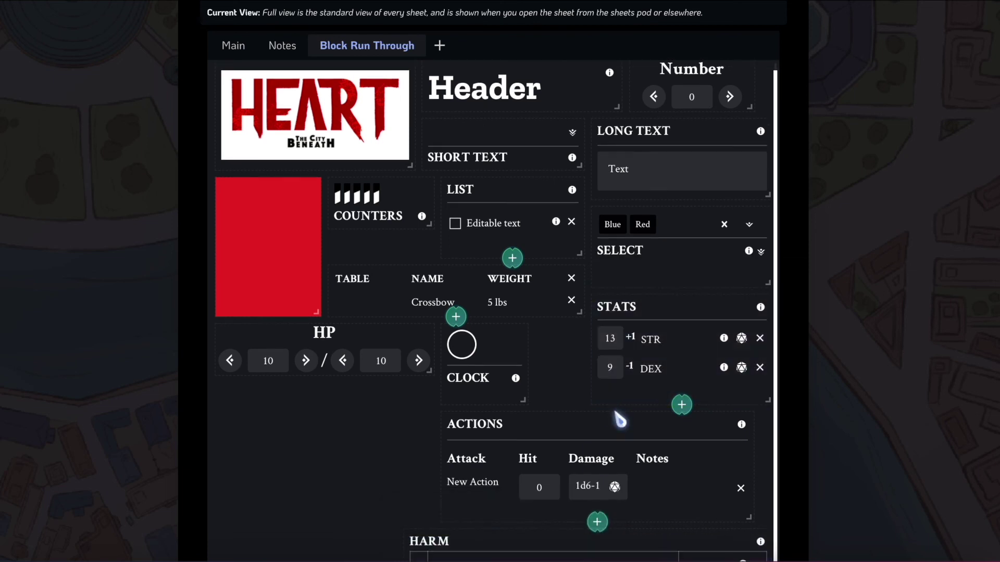
pyautogui.moveTo(534, 219); pyautogui.dragTo(346, 406)
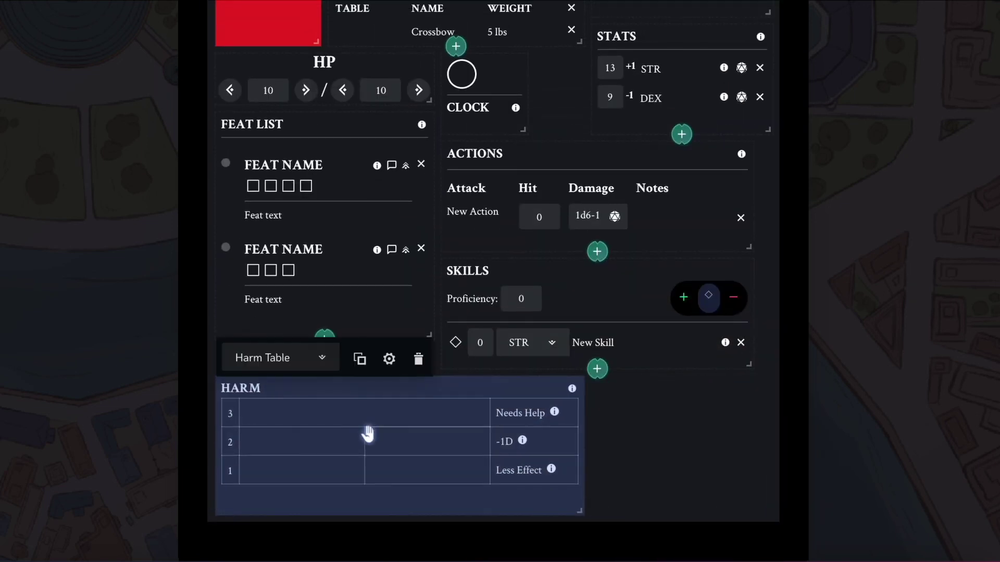
pyautogui.moveTo(568, 504); pyautogui.dragTo(508, 505)
pyautogui.moveTo(379, 397)
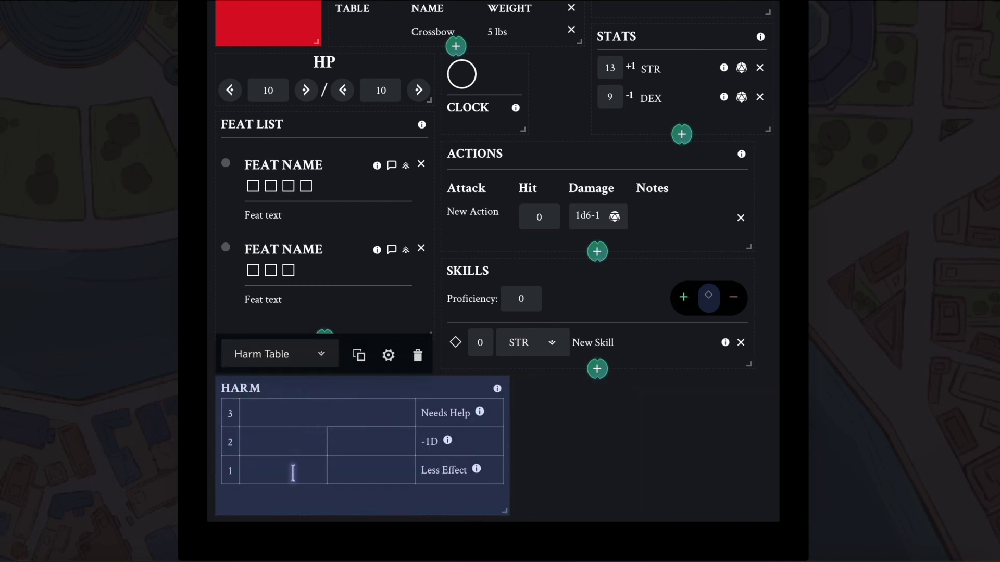
# Add a Status block and place it directly below the Feat List block
pyautogui.scroll(10, 293, 473)
pyautogui.moveTo(604, 120); pyautogui.dragTo(341, 468)
pyautogui.scroll(-3, 386, 497)
pyautogui.moveTo(383, 319); pyautogui.dragTo(289, 404)
pyautogui.scroll(-4, 444, 549)
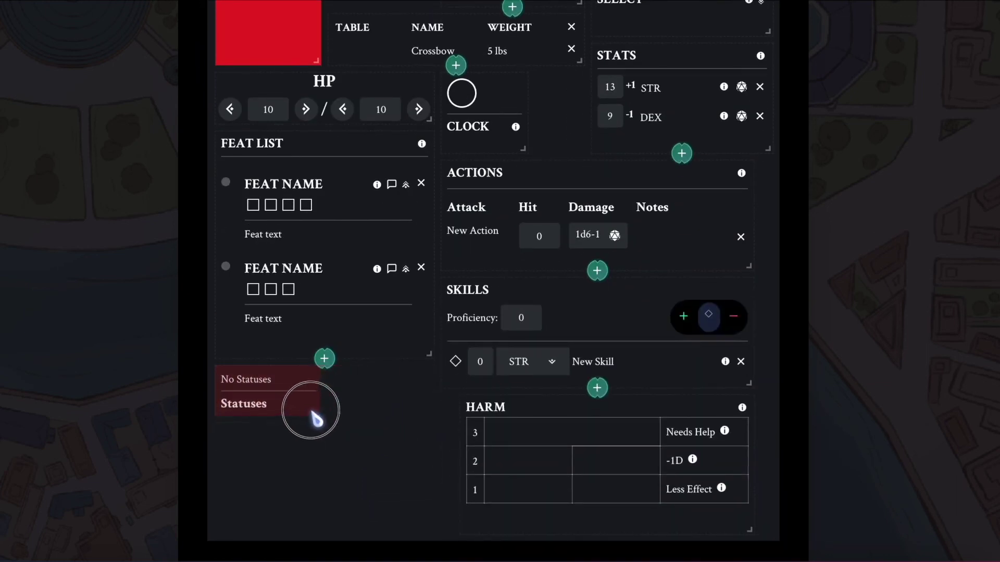
# Check the Status block's settings and widen the block to match the Feat List block's width
pyautogui.moveTo(265, 384)
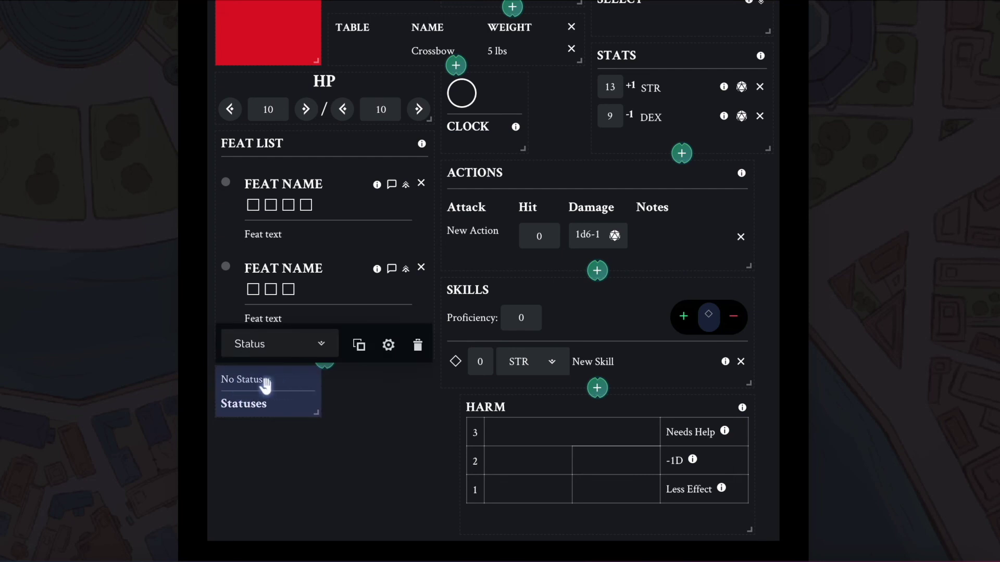
pyautogui.click(388, 345)
pyautogui.click(290, 483)
pyautogui.moveTo(250, 384)
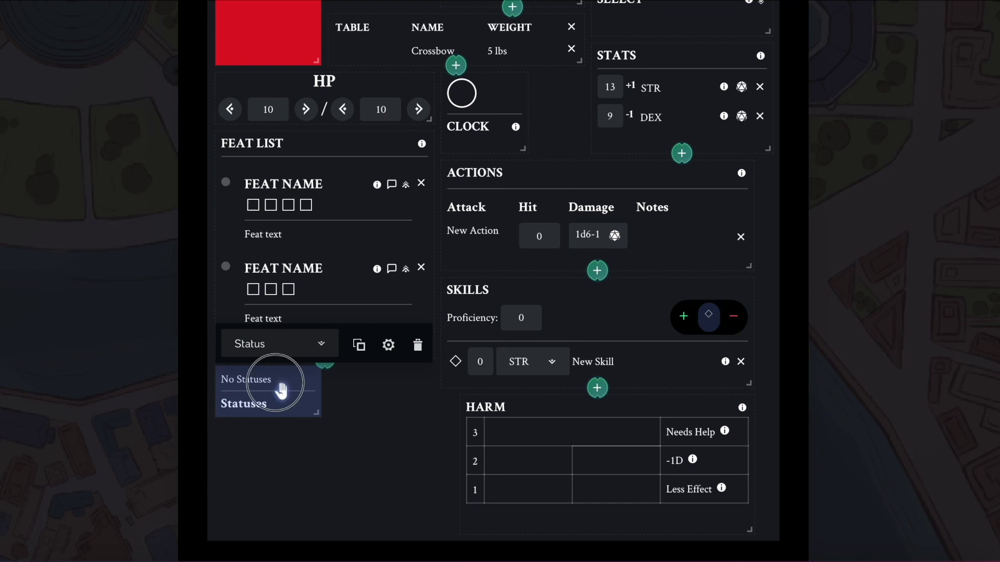
pyautogui.moveTo(316, 413); pyautogui.dragTo(429, 417)
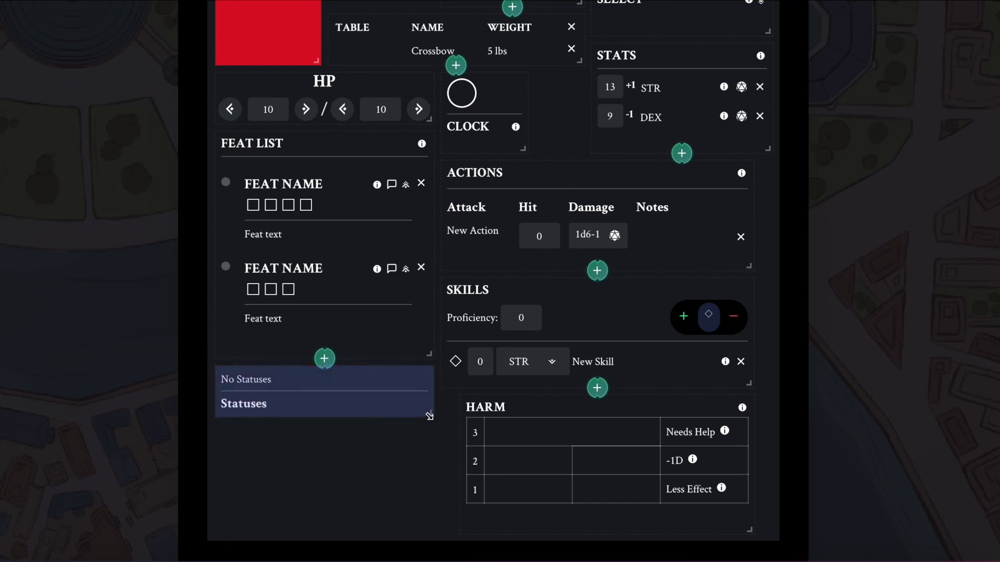
# Examine the Sheet and Deck block types and review the whole Block Run Through layout
pyautogui.scroll(10, 413, 437)
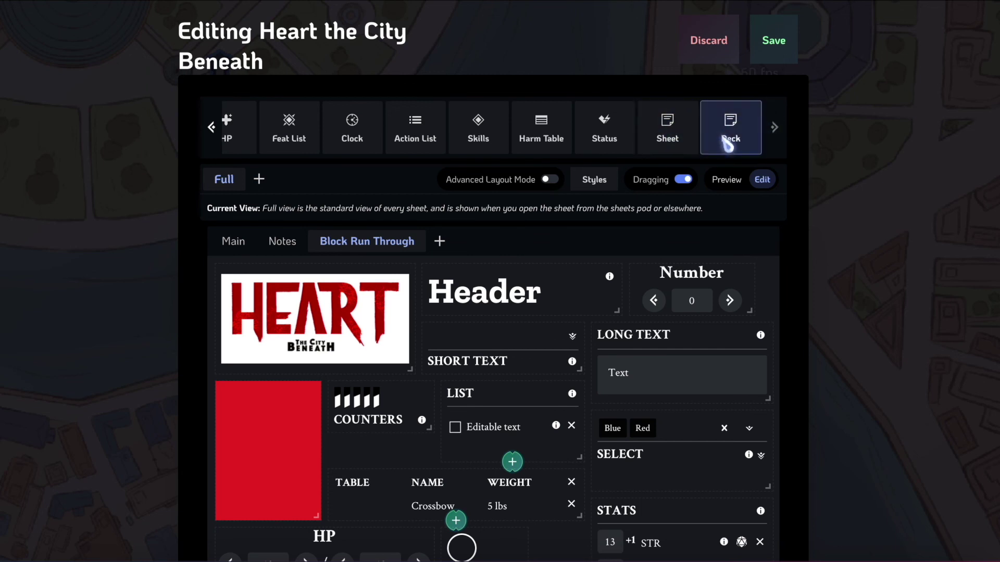
pyautogui.click(549, 452)
pyautogui.click(850, 212)
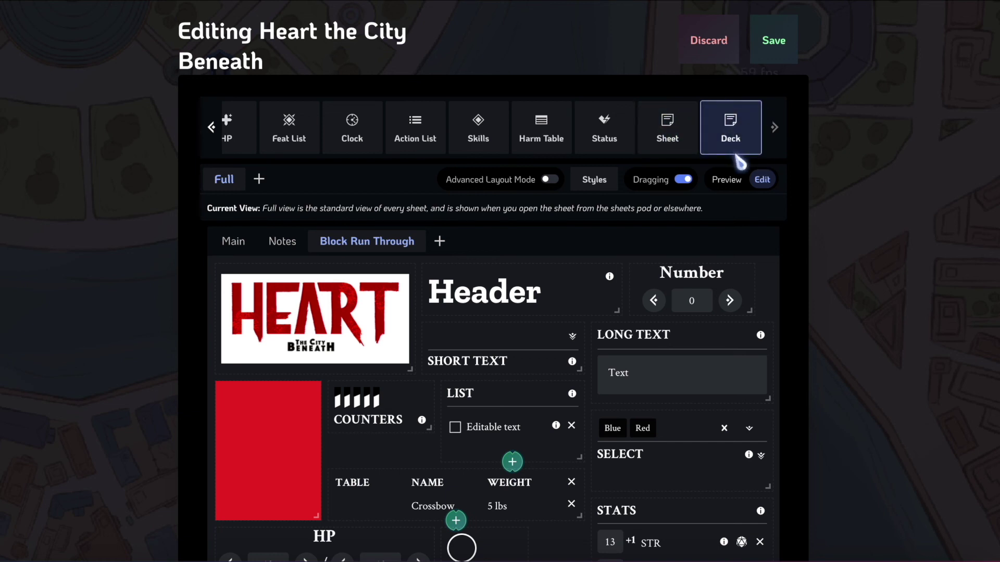
pyautogui.scroll(-2, 741, 162)
pyautogui.scroll(1, 743, 161)
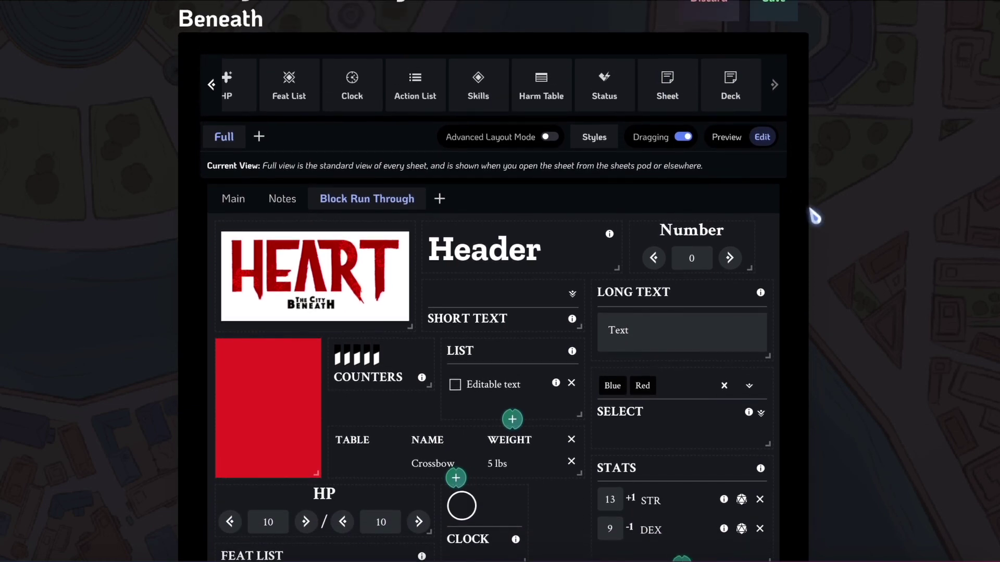
pyautogui.scroll(-1, 814, 218)
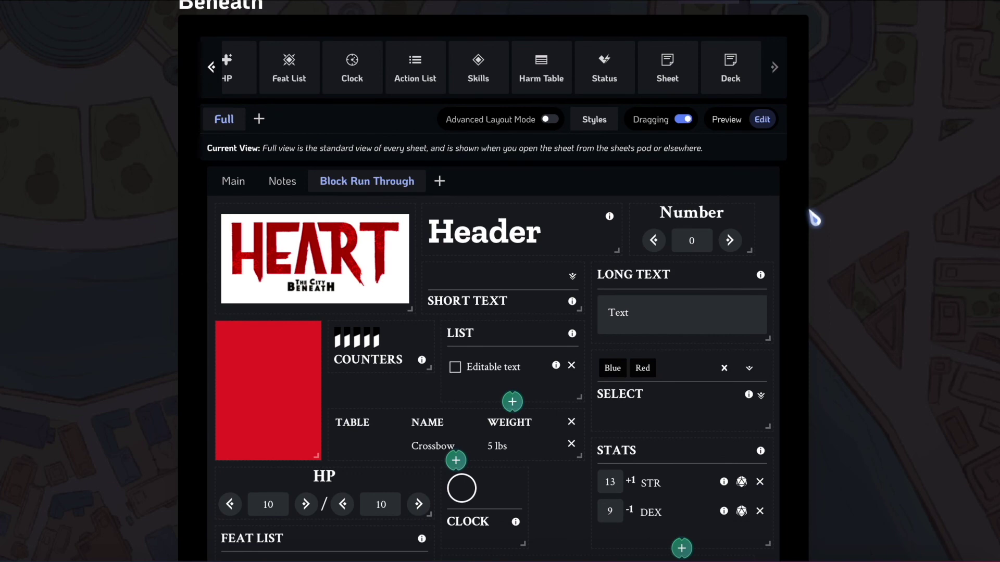
pyautogui.scroll(-2, 815, 217)
pyautogui.scroll(3, 791, 325)
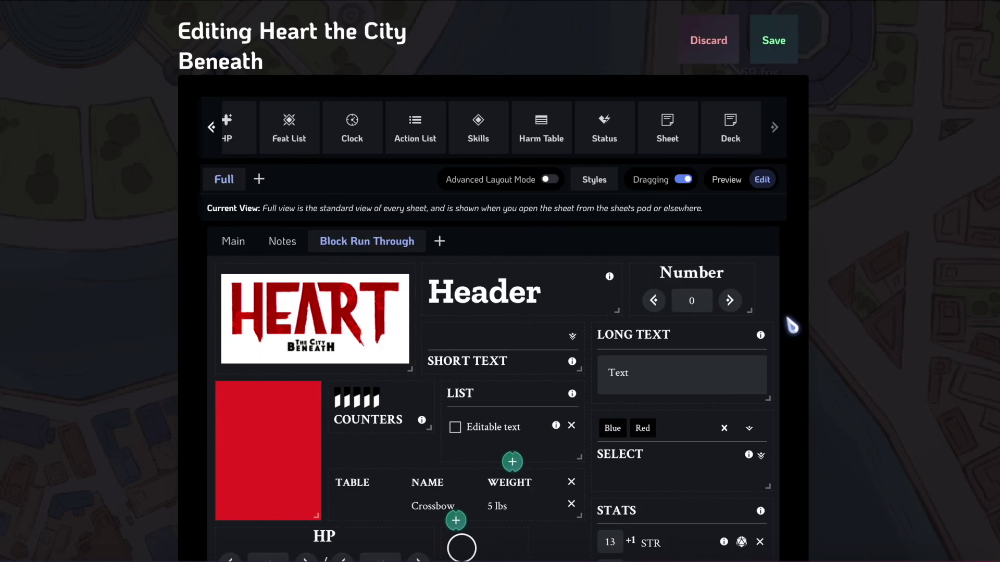
pyautogui.scroll(-8, 792, 301)
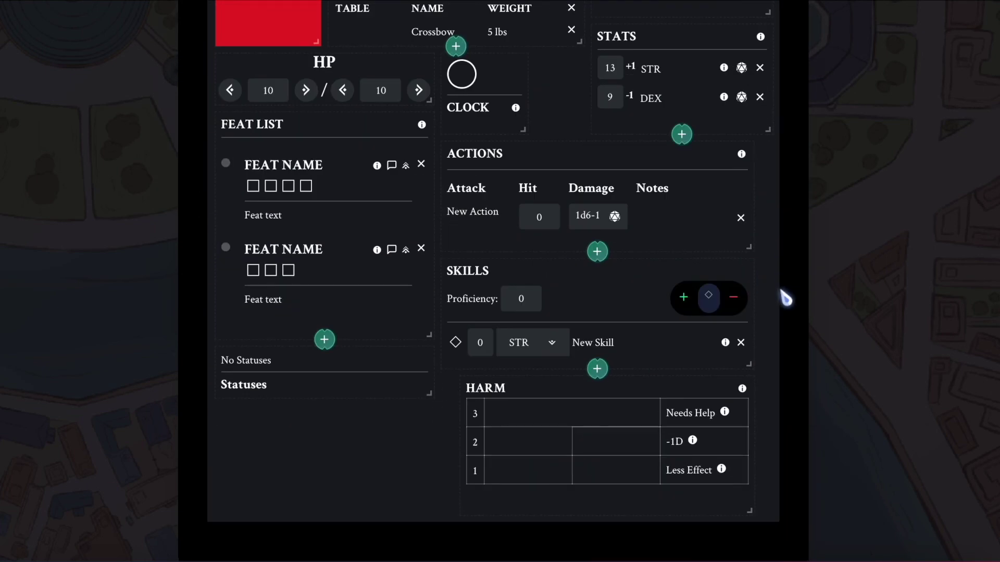
pyautogui.scroll(8, 785, 298)
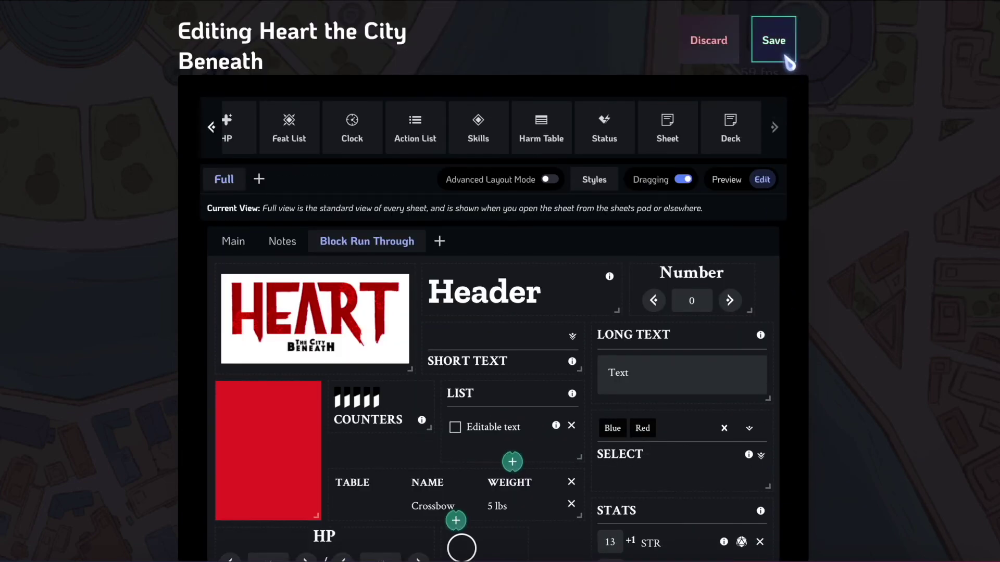
# Save the Heart the City Beneath sheet template and close the template selection
pyautogui.scroll(-1, 783, 183)
pyautogui.scroll(1, 783, 183)
pyautogui.click(776, 45)
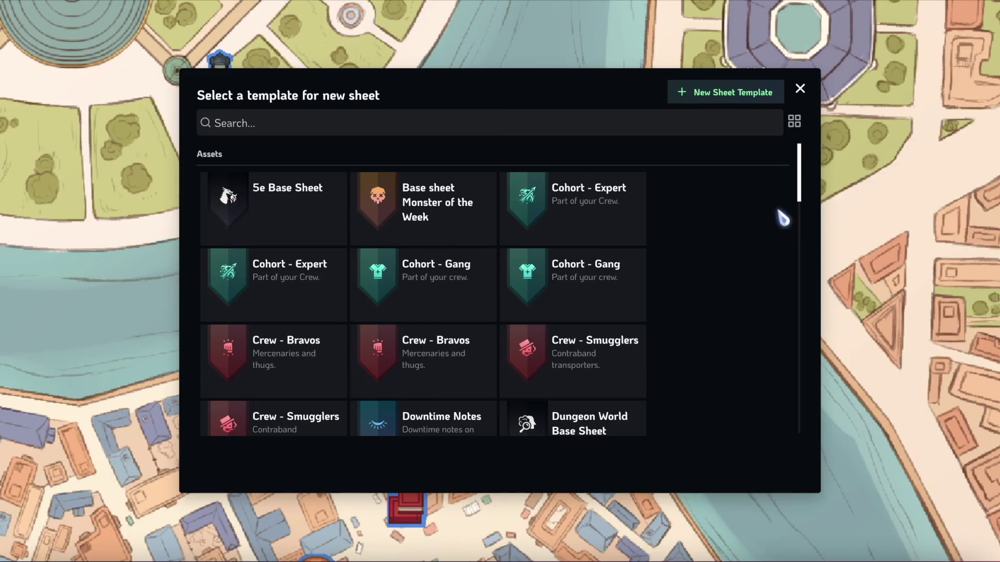
pyautogui.scroll(-2, 780, 214)
pyautogui.click(800, 89)
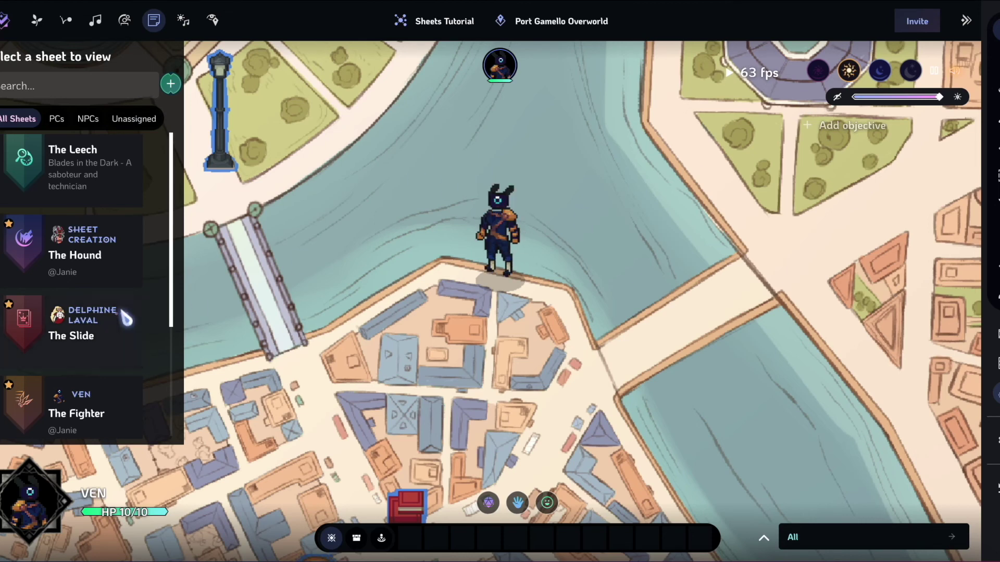
# Open the Heart the City Beneath sheet from the sheet list, look through its Main tab and close it
pyautogui.scroll(-3, 126, 317)
pyautogui.scroll(3, 104, 364)
pyautogui.scroll(-3, 83, 401)
pyautogui.click(80, 393)
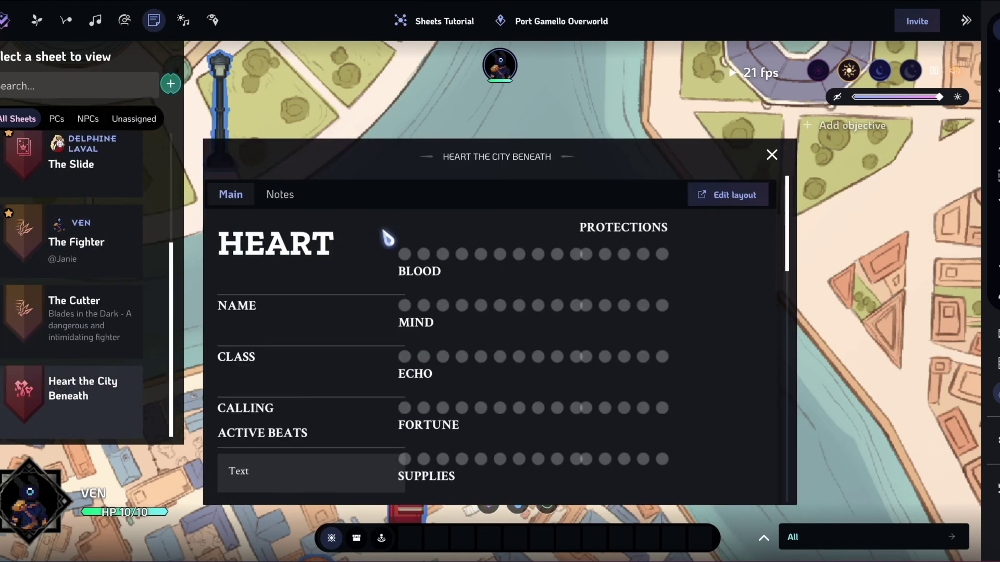
pyautogui.click(153, 18)
pyautogui.scroll(-10, 324, 350)
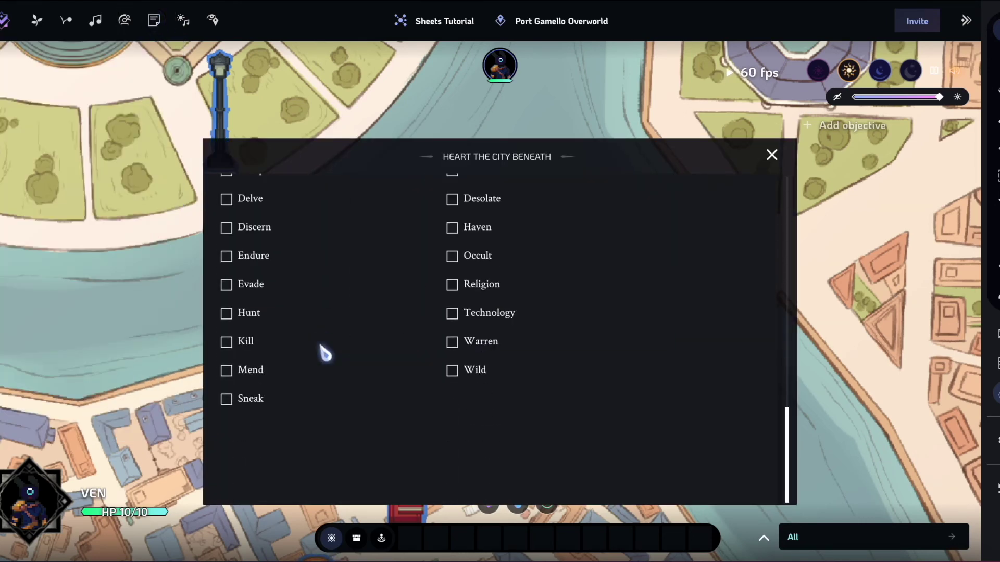
pyautogui.click(774, 155)
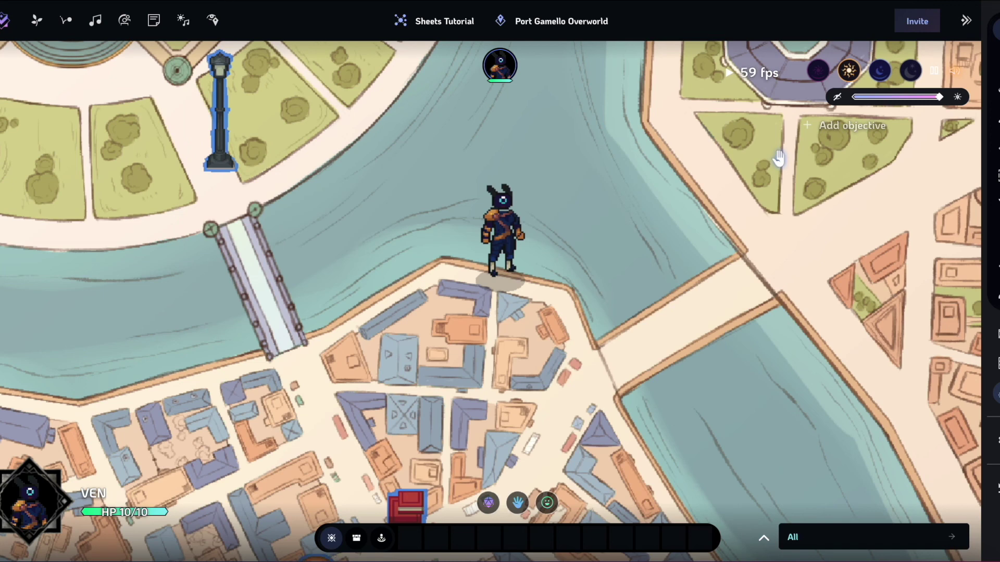